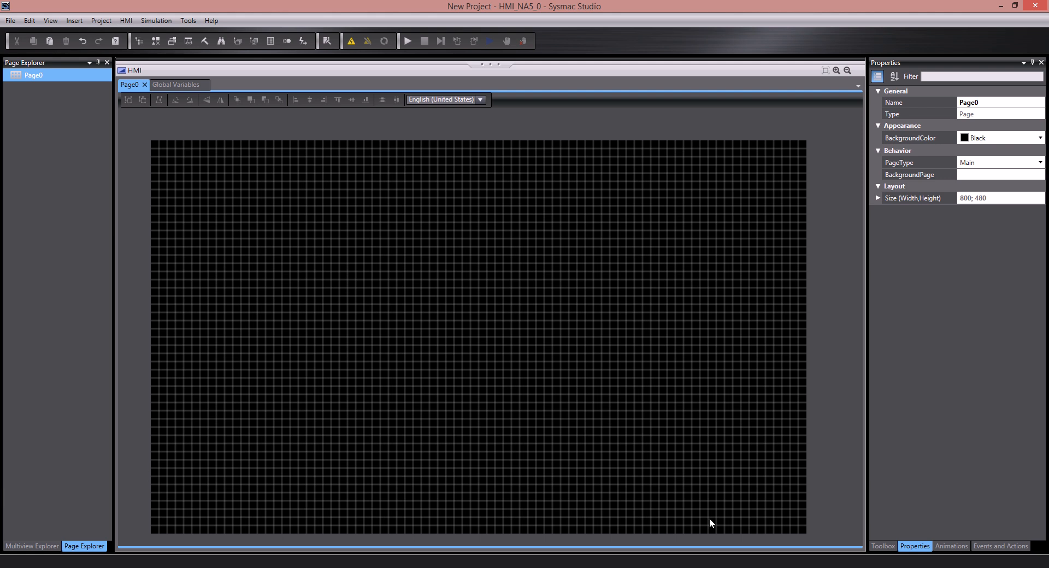
- Show the Toolbox and look at its Custom category and the project's IAG Collections Manager command
{"action": "left_click", "coordinate": [879, 547]}
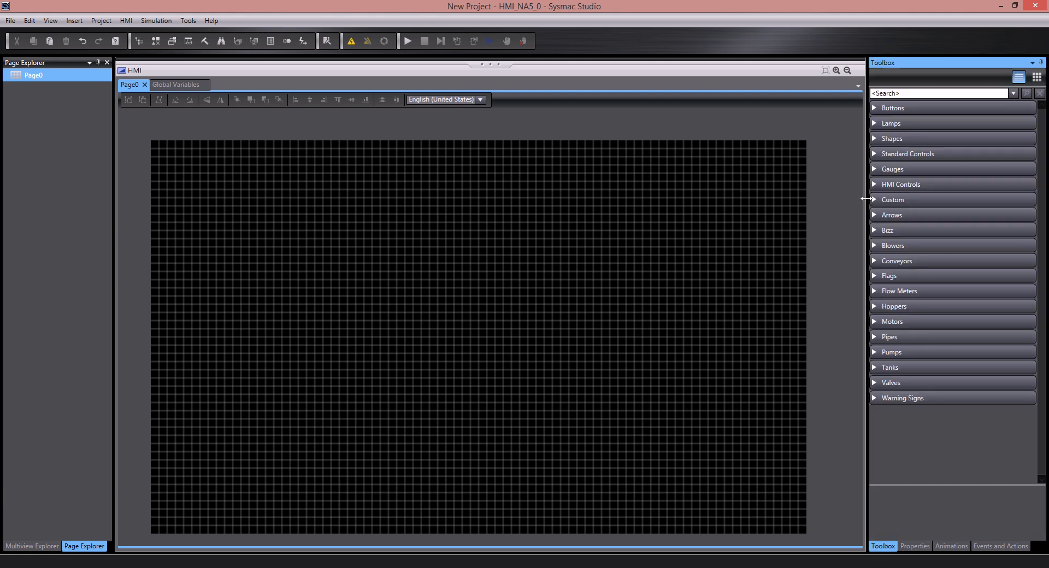
{"action": "left_click", "coordinate": [874, 201]}
{"action": "left_click", "coordinate": [874, 202]}
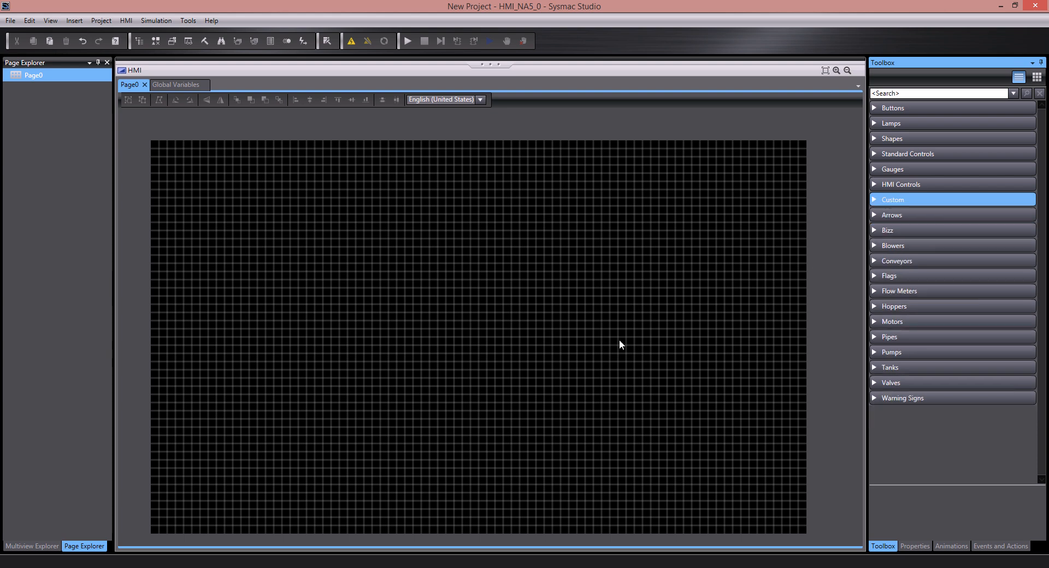
{"action": "left_click", "coordinate": [101, 21]}
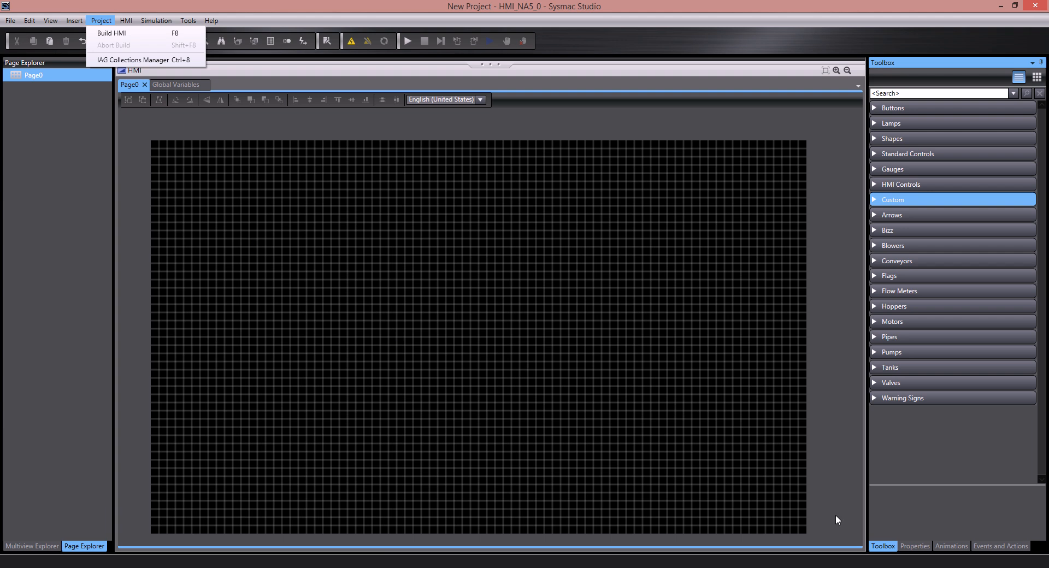
{"action": "left_click", "coordinate": [435, 301]}
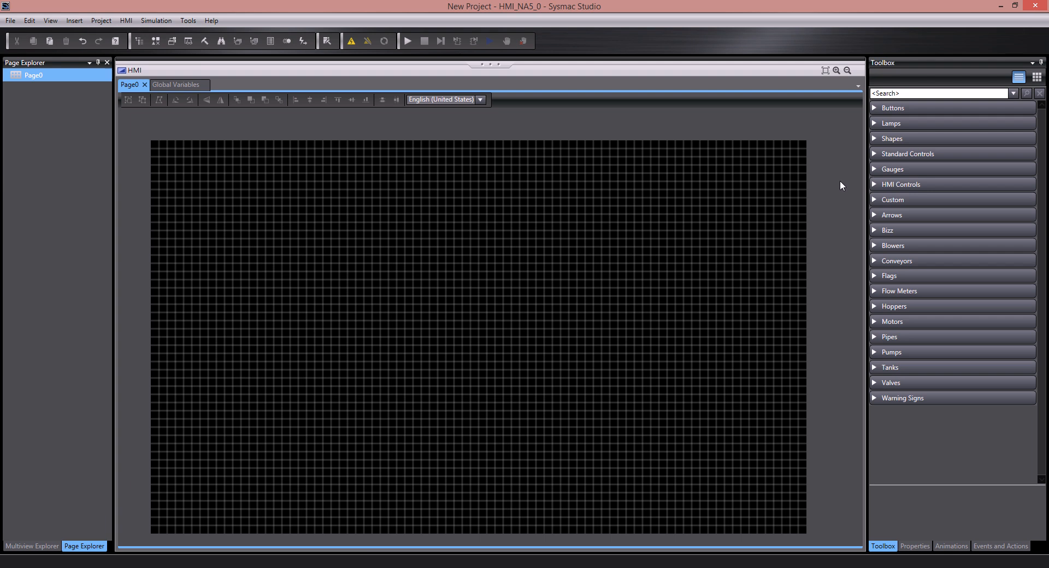
- Place a 50 by 50 Image control from the Standard Controls on Page0, slightly left of the page's centre
{"action": "left_click", "coordinate": [874, 154]}
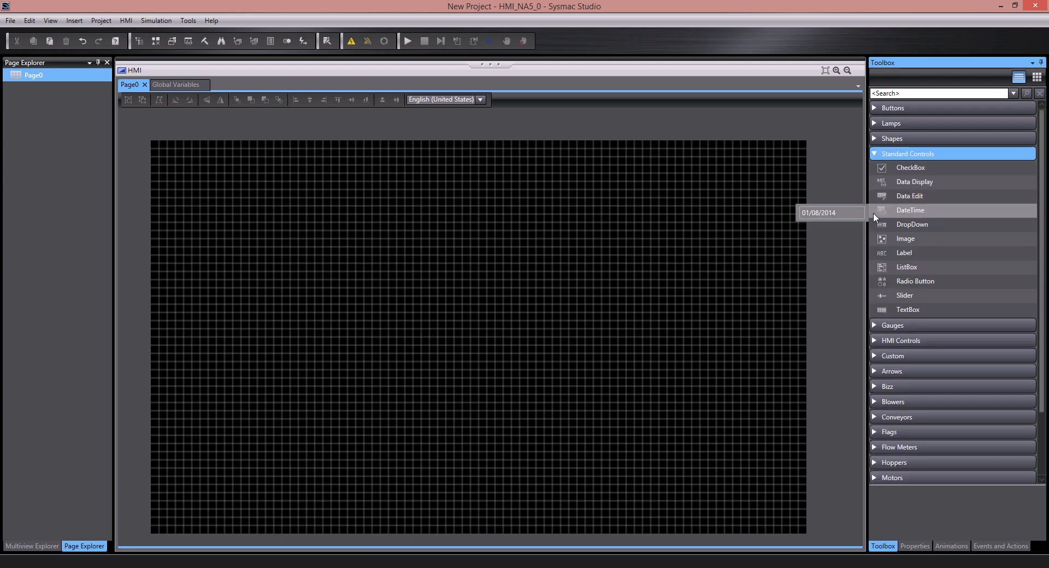
{"action": "left_click_drag", "start_coordinate": [879, 240], "coordinate": [411, 295]}
{"action": "left_click_drag", "start_coordinate": [508, 354], "coordinate": [422, 313]}
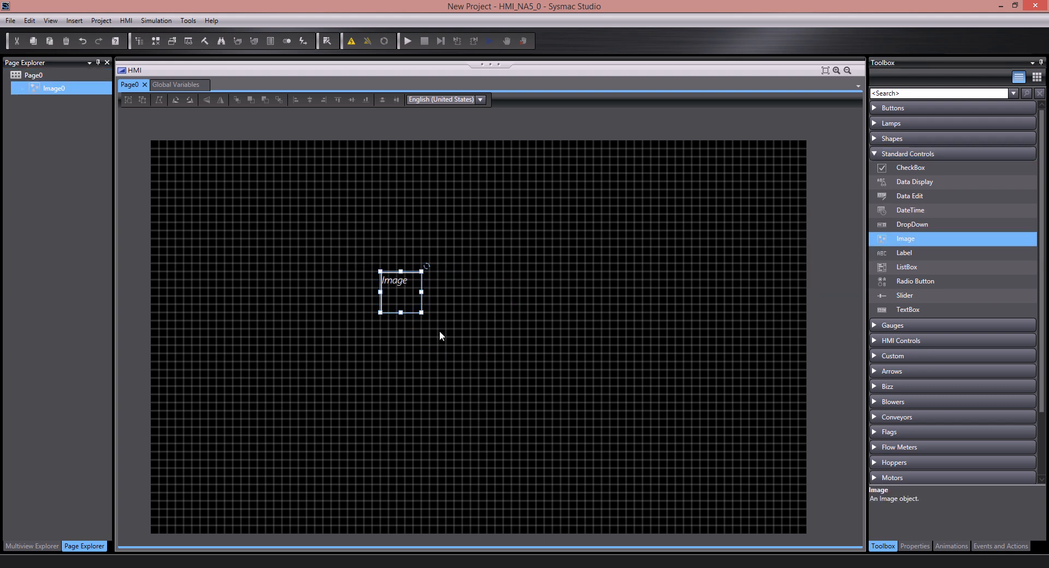
- Browse for the new image's ImageFile in Program Files (x86)\OMRON\CX-One\CX-Designer\intaparts\BMPfiles on drive C
{"action": "left_click", "coordinate": [914, 546]}
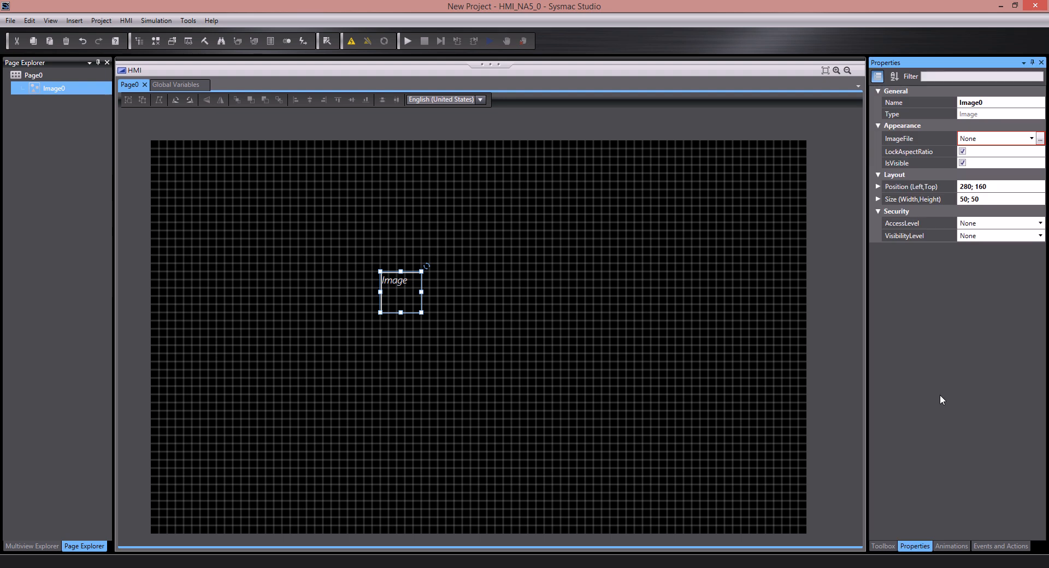
{"action": "left_click", "coordinate": [1039, 138]}
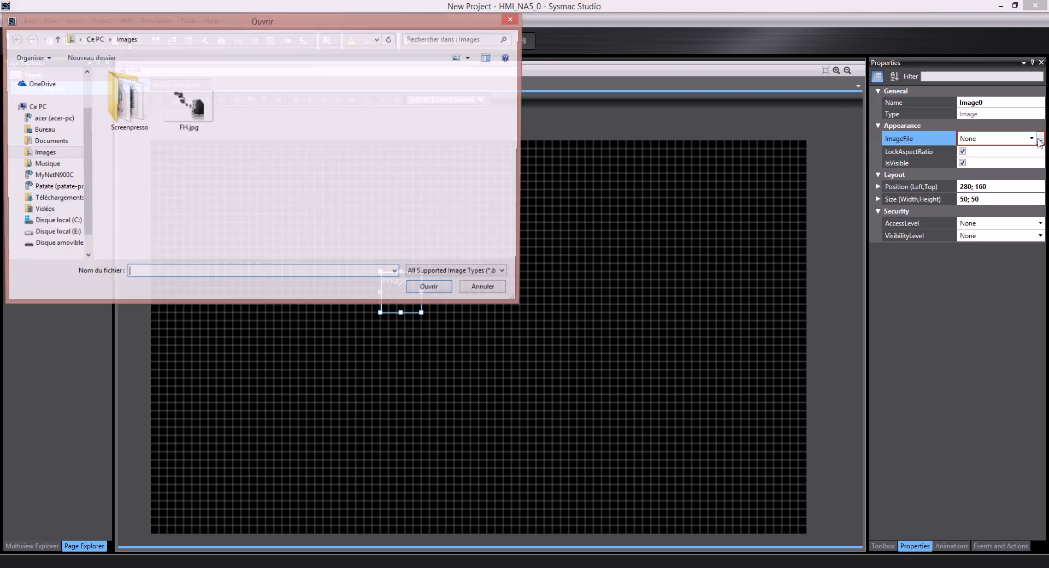
{"action": "scroll", "coordinate": [60, 186], "scroll_direction": "down", "scroll_amount": 1}
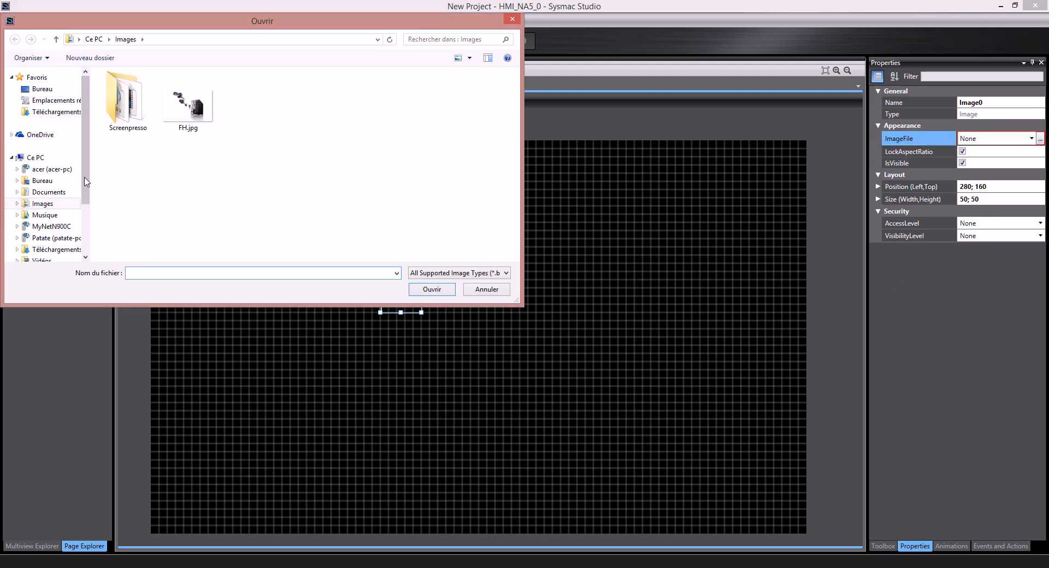
{"action": "left_click", "coordinate": [54, 256]}
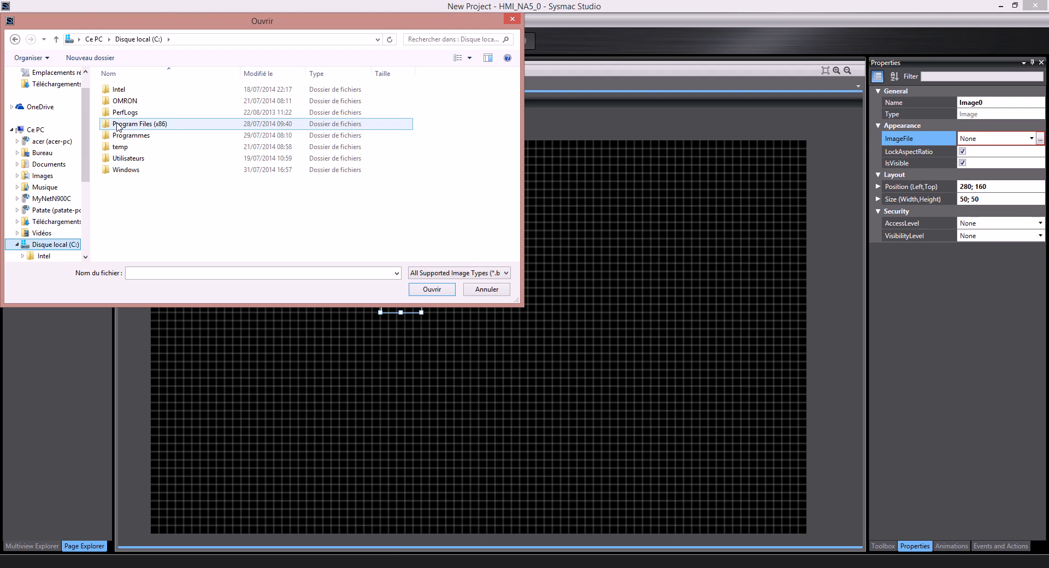
{"action": "double_click", "coordinate": [118, 127]}
{"action": "scroll", "coordinate": [131, 211], "scroll_direction": "down", "scroll_amount": 2}
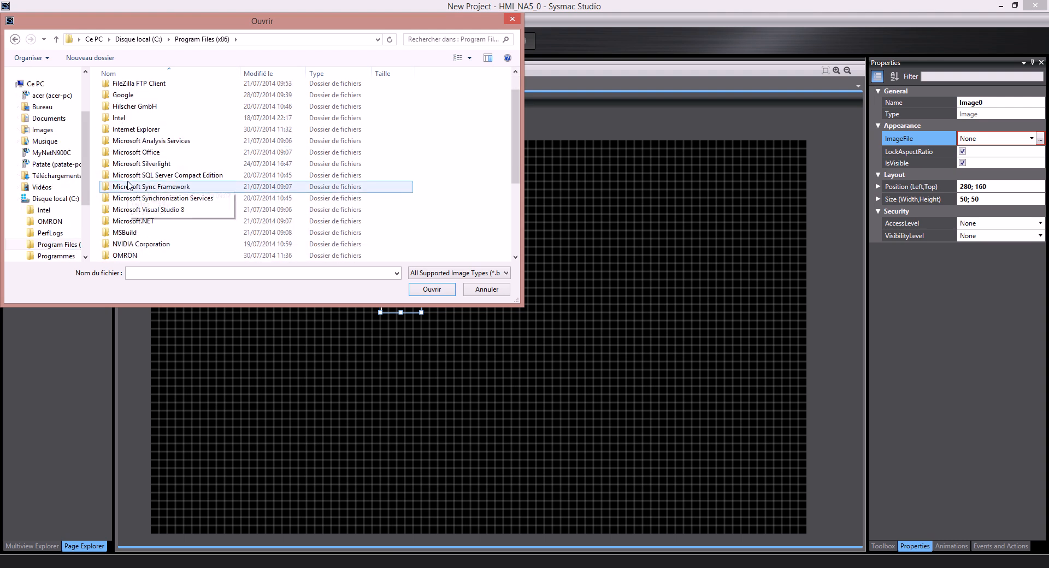
{"action": "double_click", "coordinate": [127, 187]}
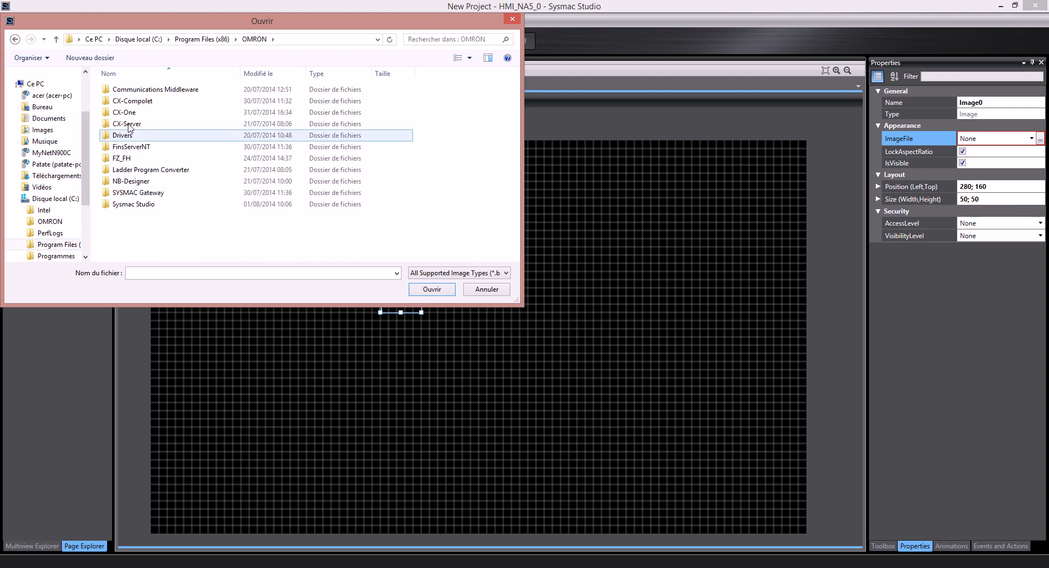
{"action": "double_click", "coordinate": [127, 113]}
{"action": "double_click", "coordinate": [127, 102]}
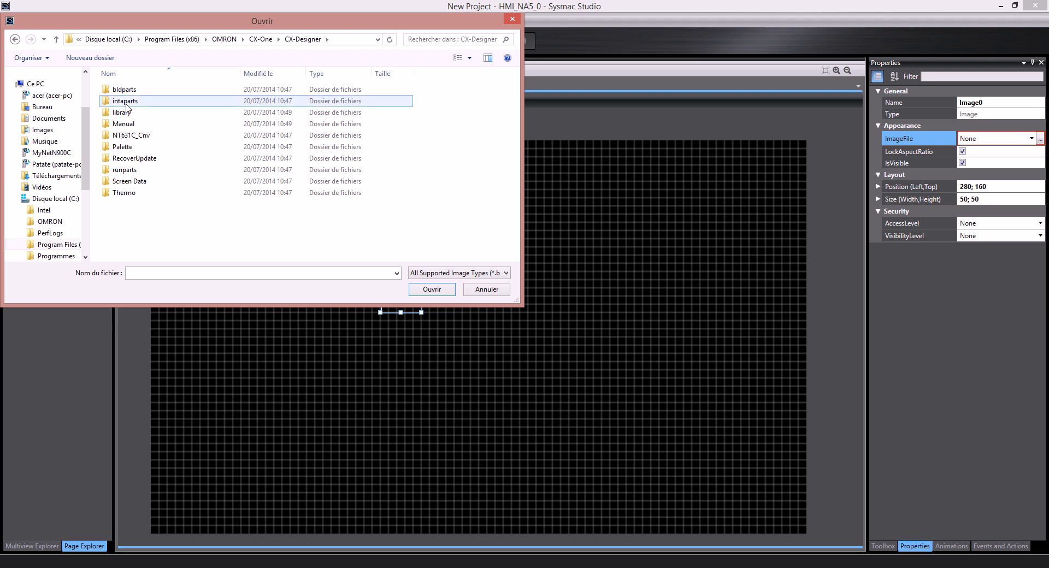
{"action": "double_click", "coordinate": [126, 103]}
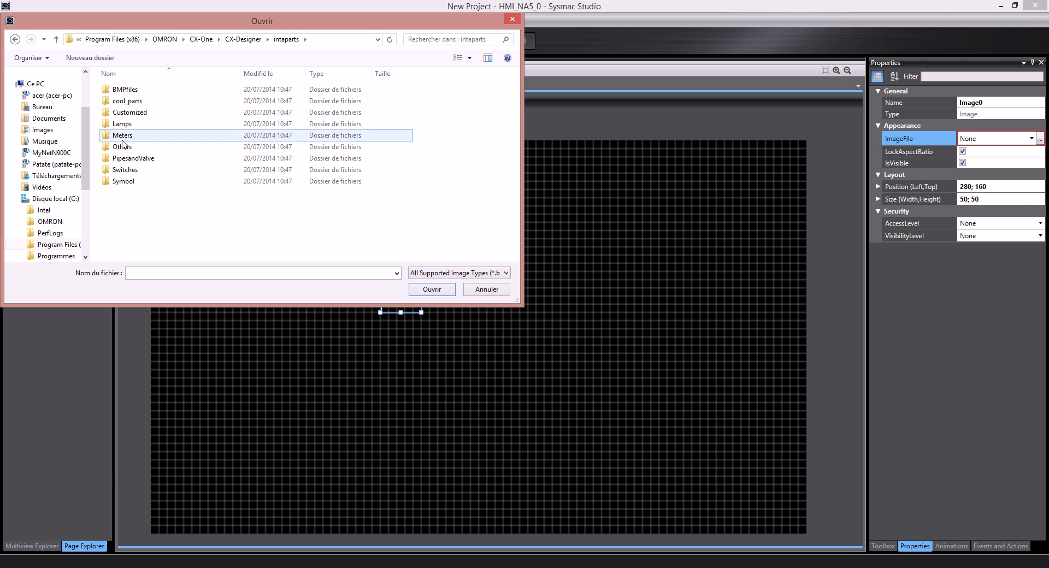
{"action": "double_click", "coordinate": [123, 91]}
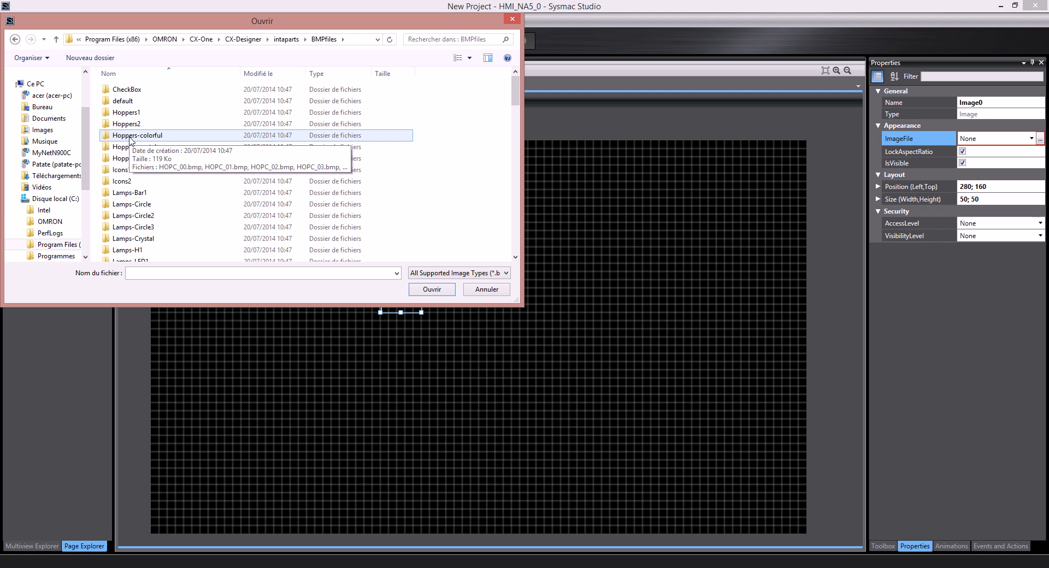
- Assign WDSL_02.bmp from the Switches(Selectable) folder as the image's file, overwriting the existing resource
{"action": "scroll", "coordinate": [134, 158], "scroll_direction": "down", "scroll_amount": 6}
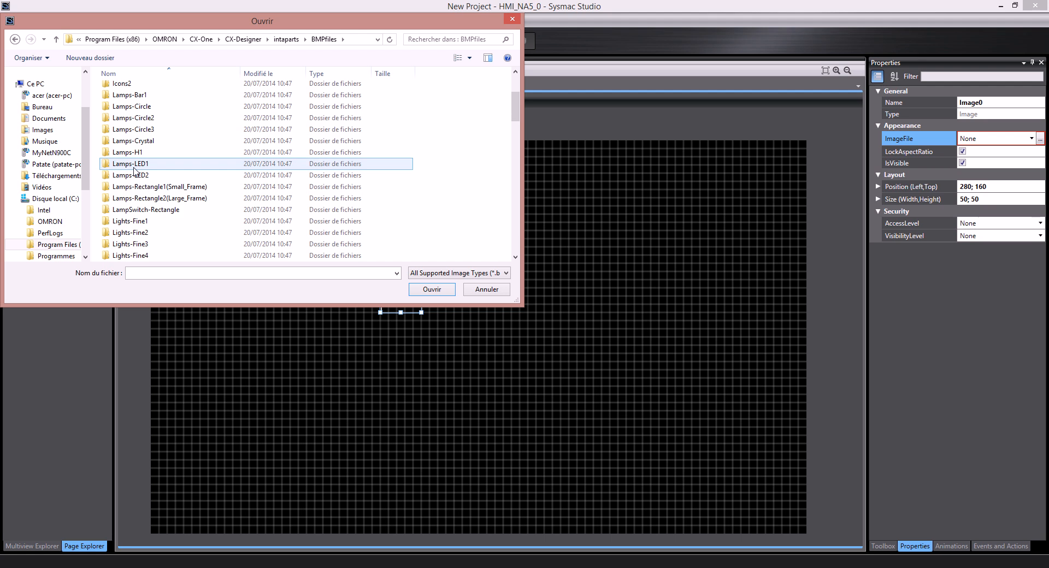
{"action": "scroll", "coordinate": [135, 184], "scroll_direction": "down", "scroll_amount": 7}
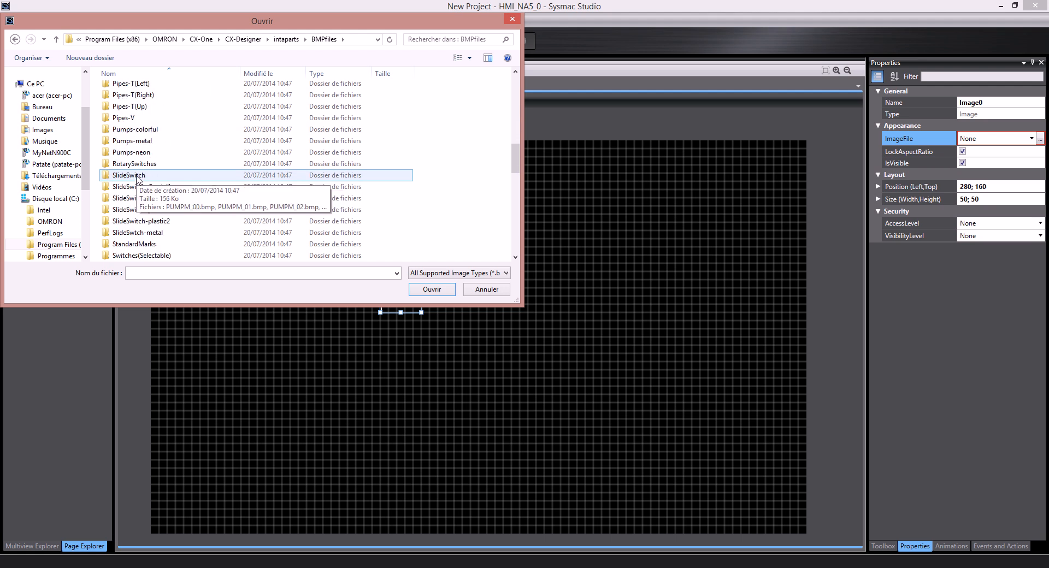
{"action": "scroll", "coordinate": [136, 179], "scroll_direction": "down", "scroll_amount": 3}
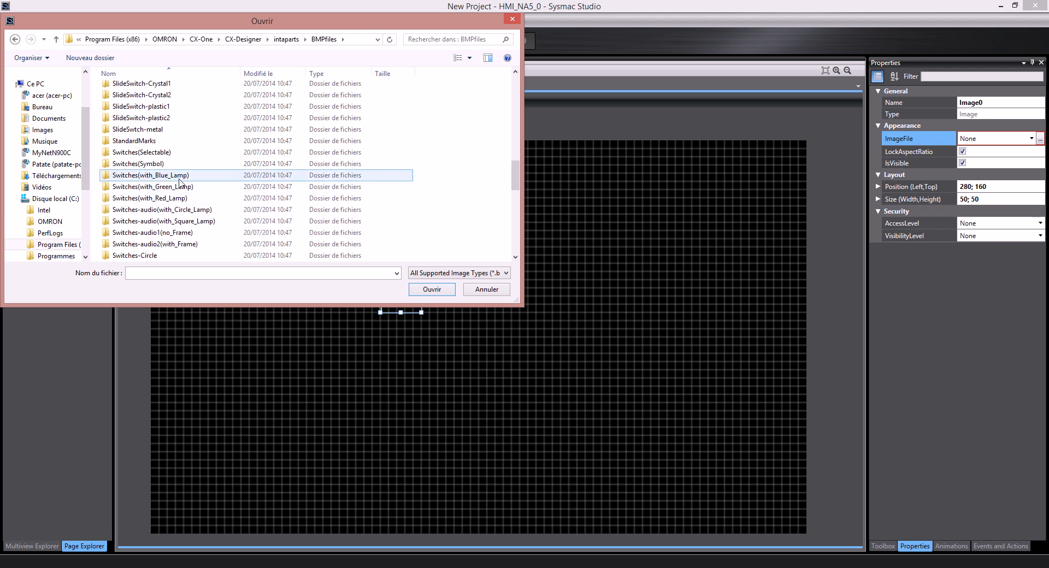
{"action": "scroll", "coordinate": [186, 197], "scroll_direction": "down", "scroll_amount": 3}
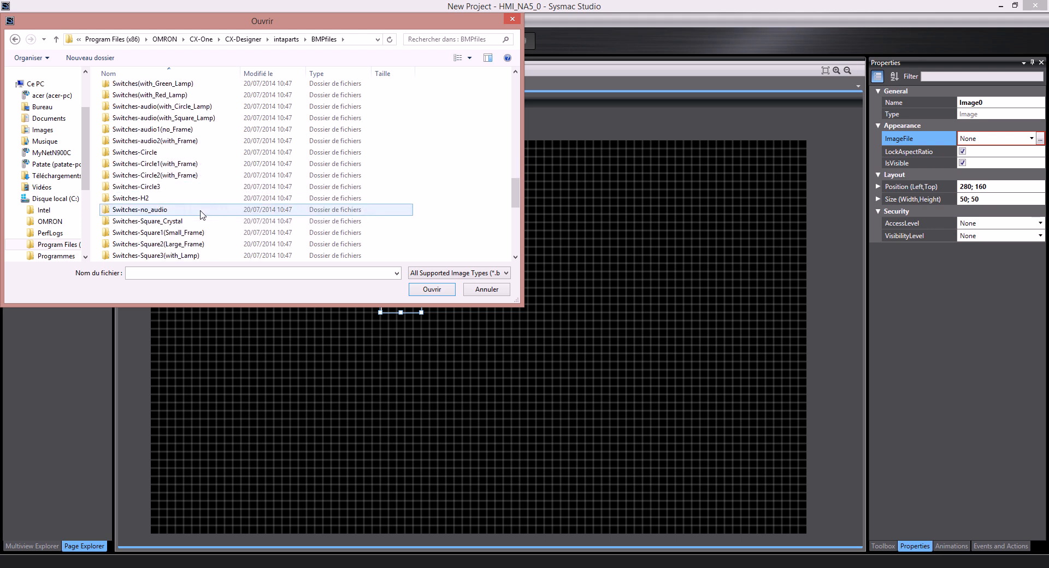
{"action": "scroll", "coordinate": [202, 214], "scroll_direction": "down", "scroll_amount": 3}
{"action": "scroll", "coordinate": [202, 214], "scroll_direction": "down", "scroll_amount": 1}
{"action": "scroll", "coordinate": [201, 210], "scroll_direction": "up", "scroll_amount": 4}
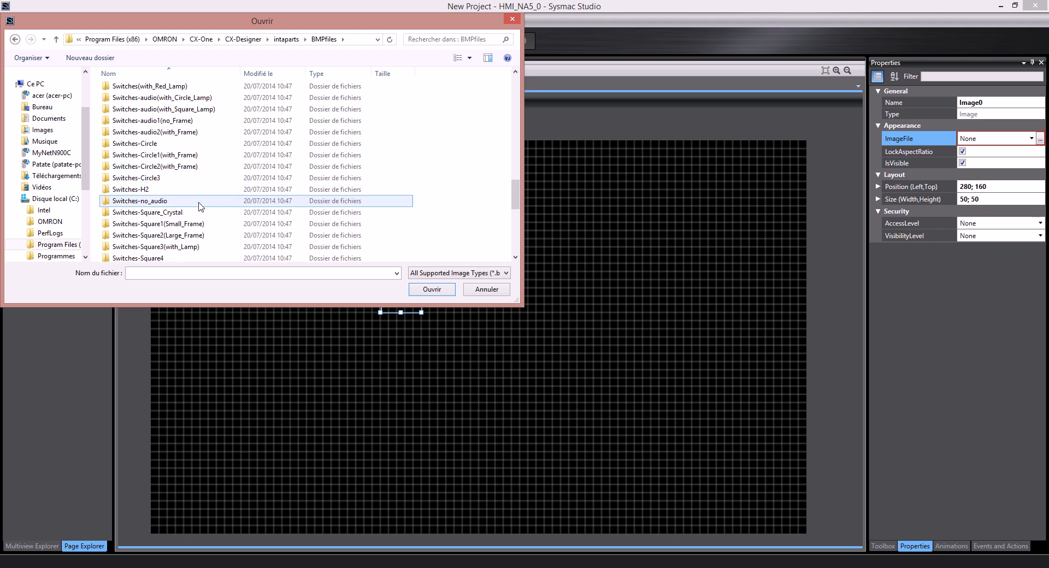
{"action": "scroll", "coordinate": [200, 206], "scroll_direction": "up", "scroll_amount": 2}
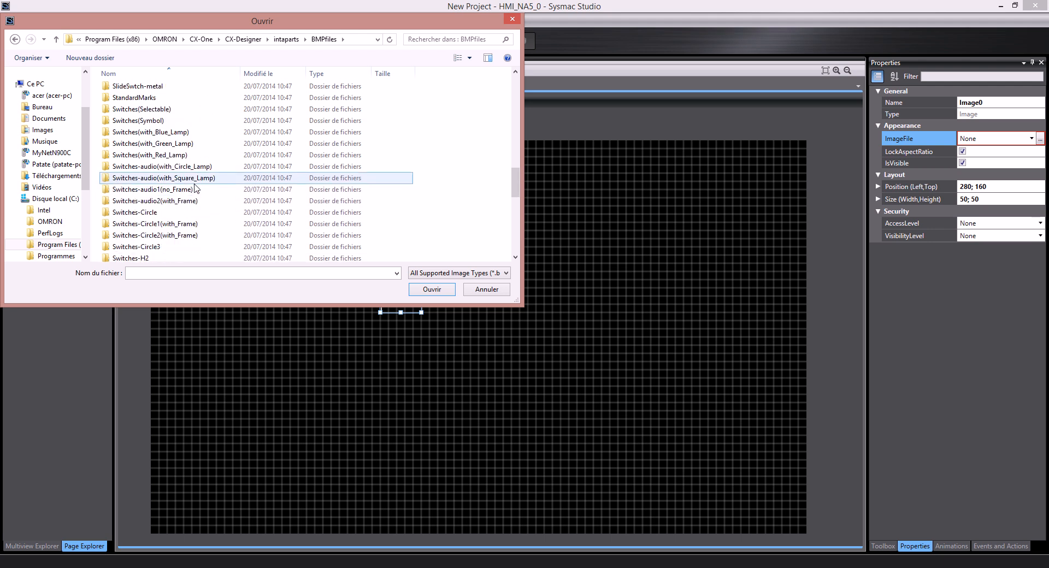
{"action": "double_click", "coordinate": [134, 109]}
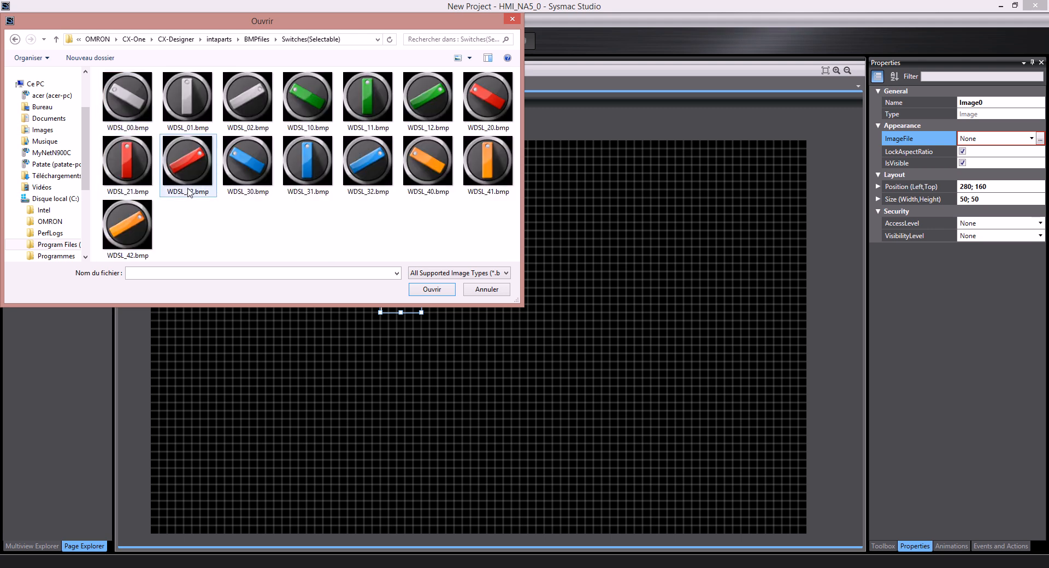
{"action": "left_click", "coordinate": [251, 101]}
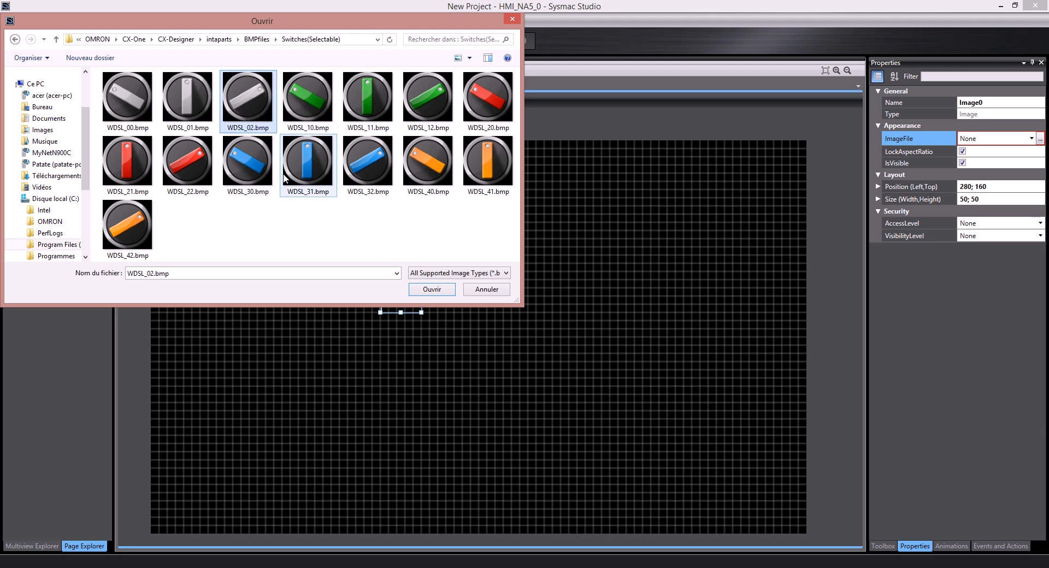
{"action": "left_click", "coordinate": [431, 291]}
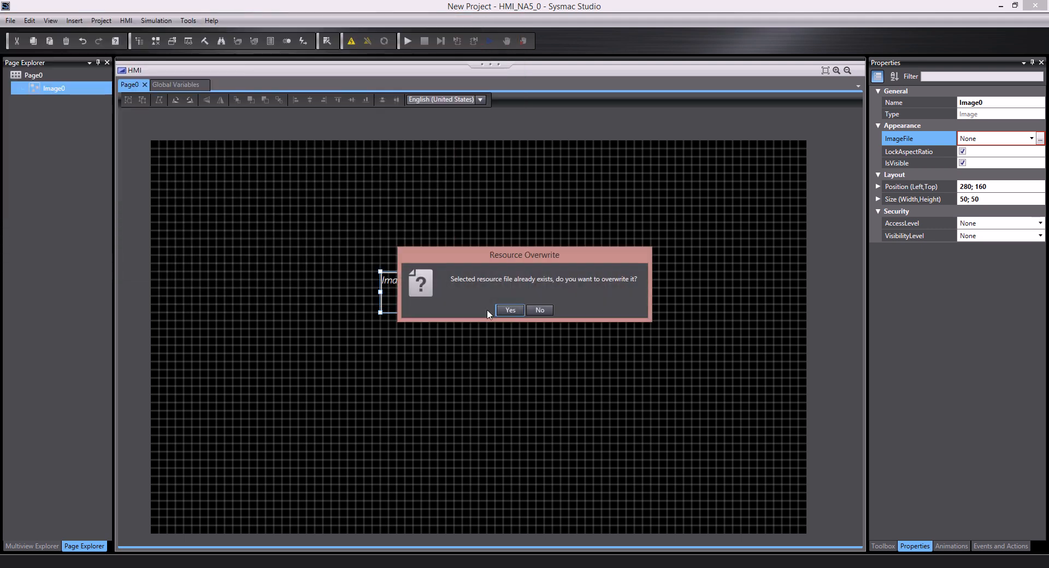
{"action": "left_click", "coordinate": [509, 310]}
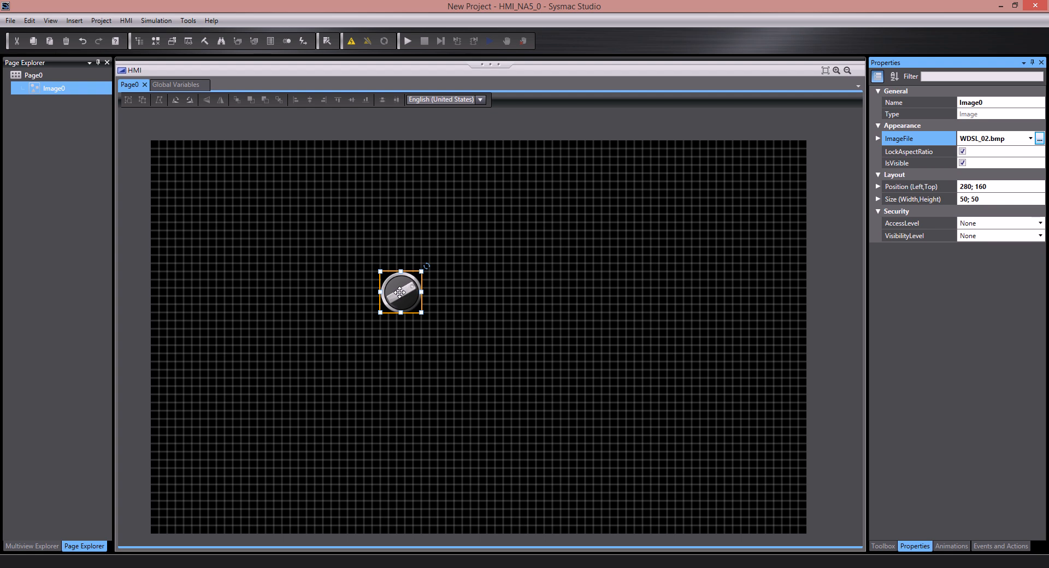
- Add a Visibility animation to the switch image with the expression test
{"action": "left_click", "coordinate": [287, 41]}
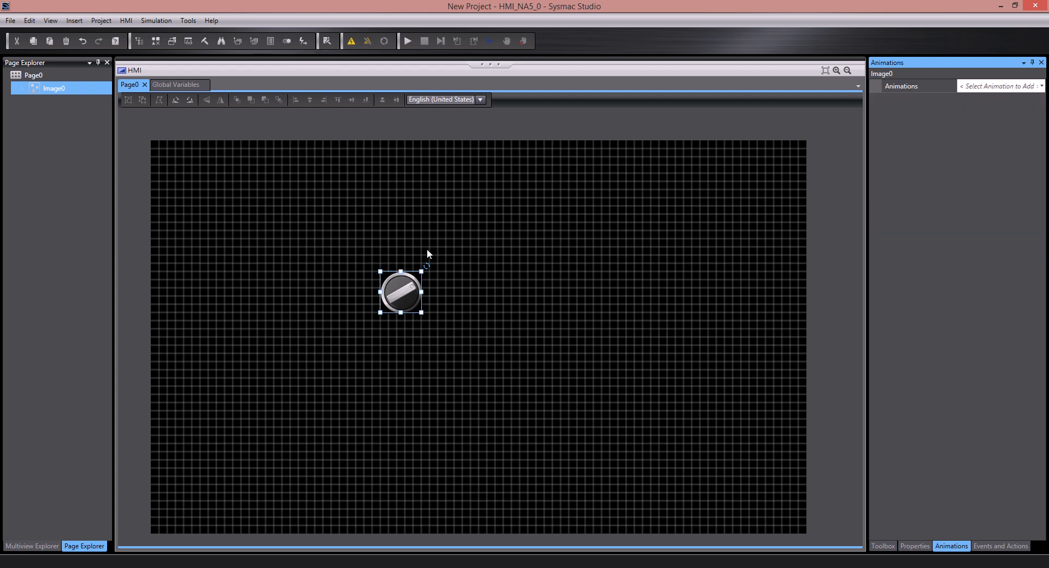
{"action": "left_click", "coordinate": [981, 86]}
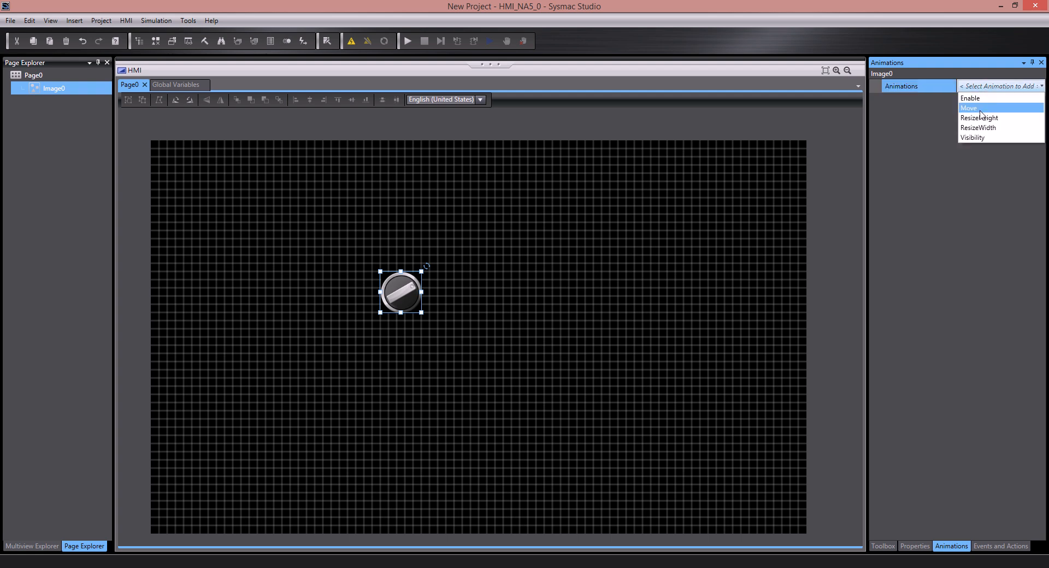
{"action": "left_click", "coordinate": [977, 138]}
{"action": "left_click", "coordinate": [971, 115]}
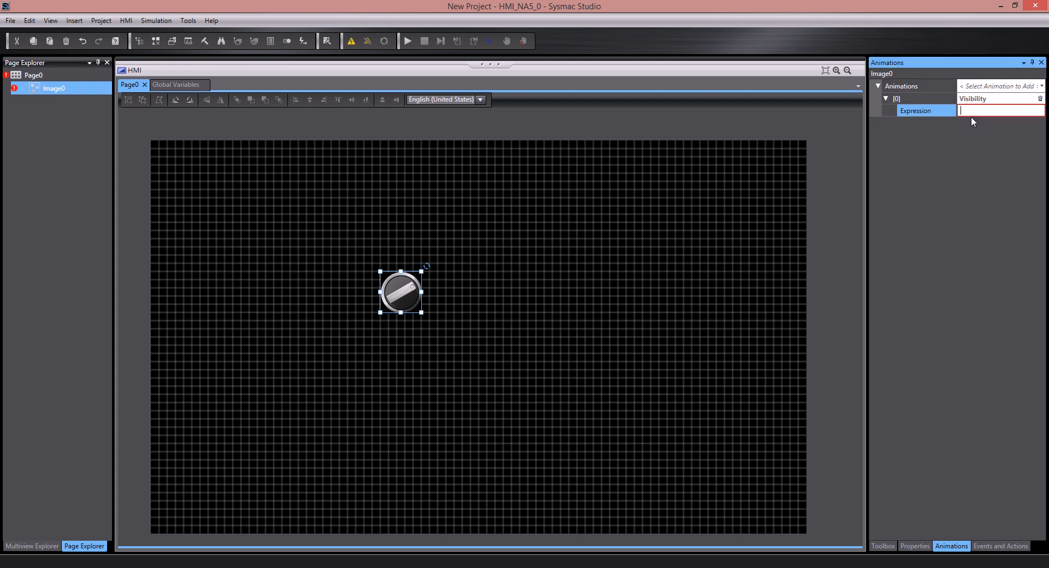
{"action": "type", "text": "test"}
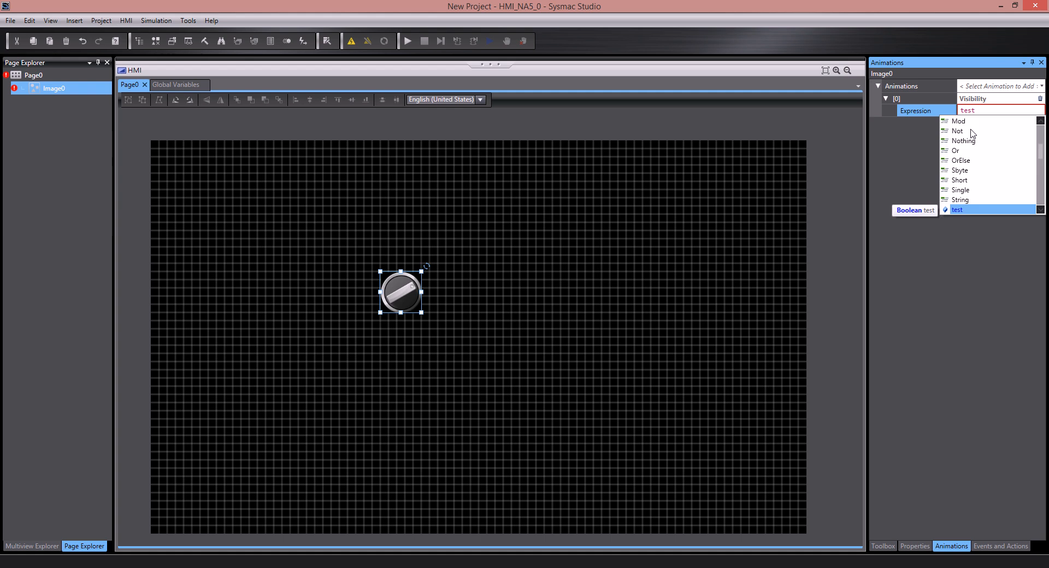
{"action": "key", "text": "Return"}
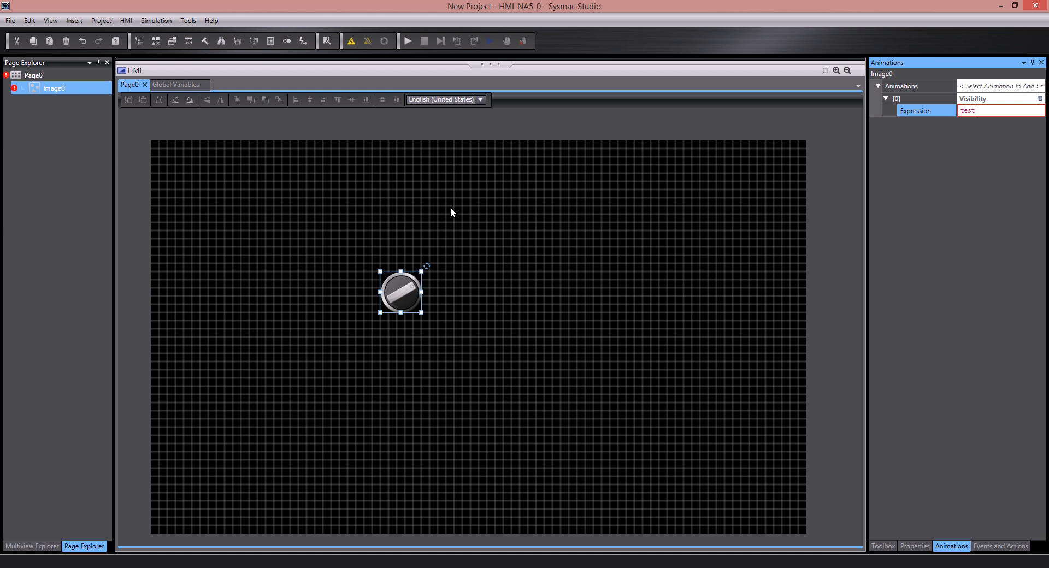
- Add a Release event with a SetVariable action to the switch image Image0
{"action": "left_click", "coordinate": [304, 40]}
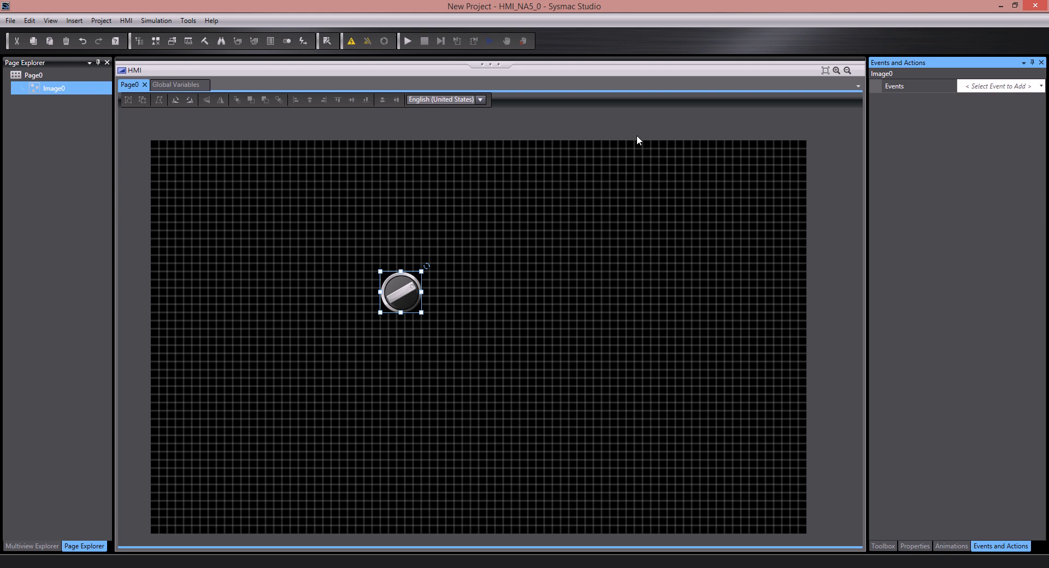
{"action": "left_click", "coordinate": [974, 92]}
{"action": "left_click", "coordinate": [976, 107]}
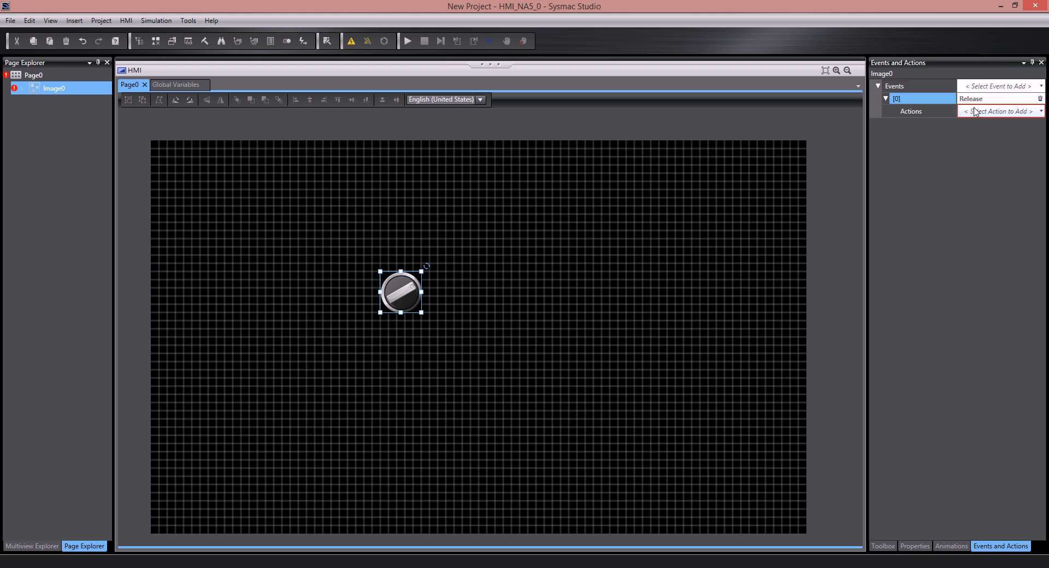
{"action": "left_click", "coordinate": [975, 112]}
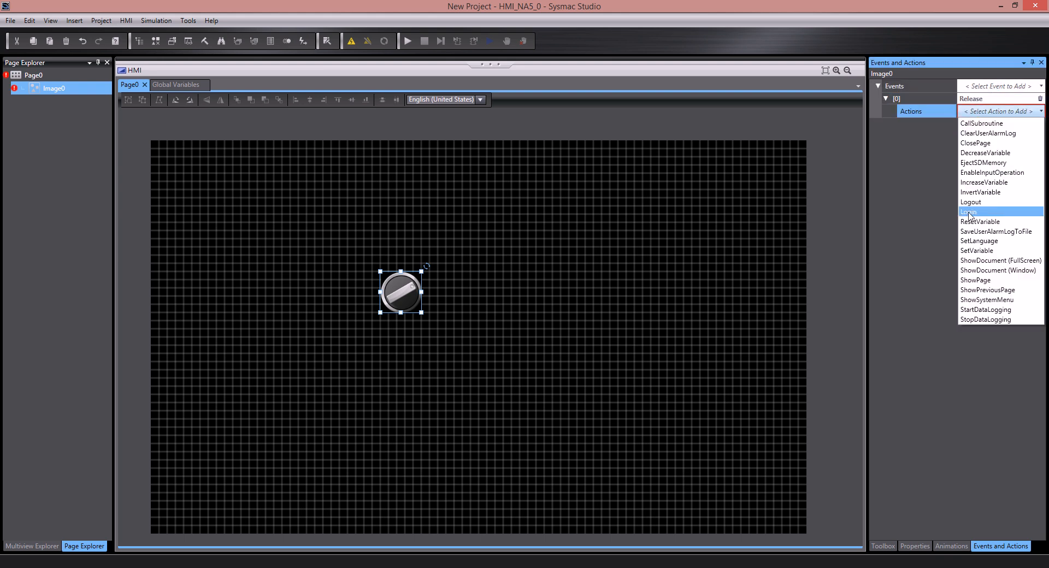
{"action": "left_click", "coordinate": [988, 251]}
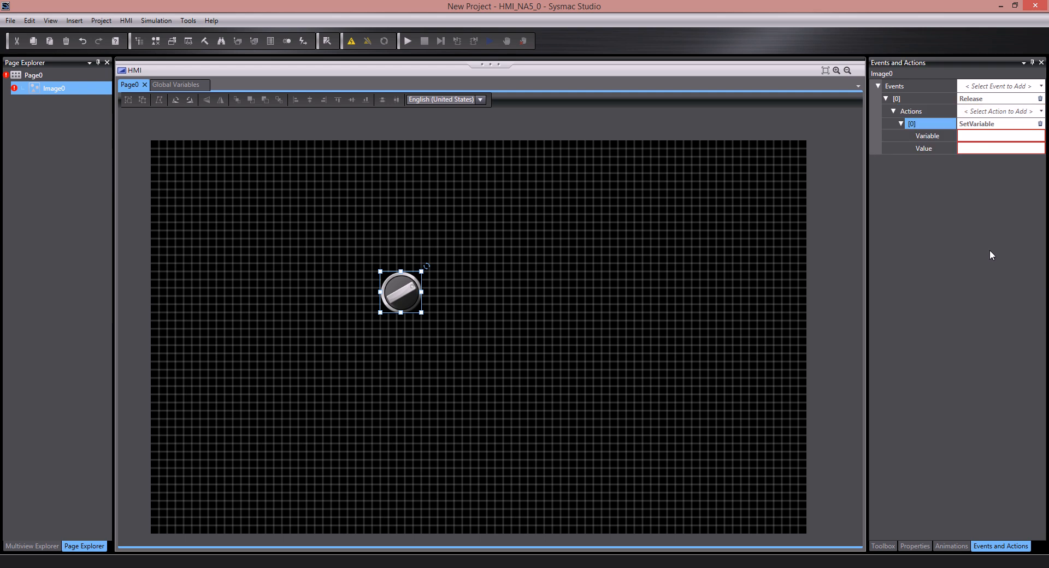
- Make Image0's SetVariable action write the value 0 to the variable test
{"action": "left_click", "coordinate": [975, 136]}
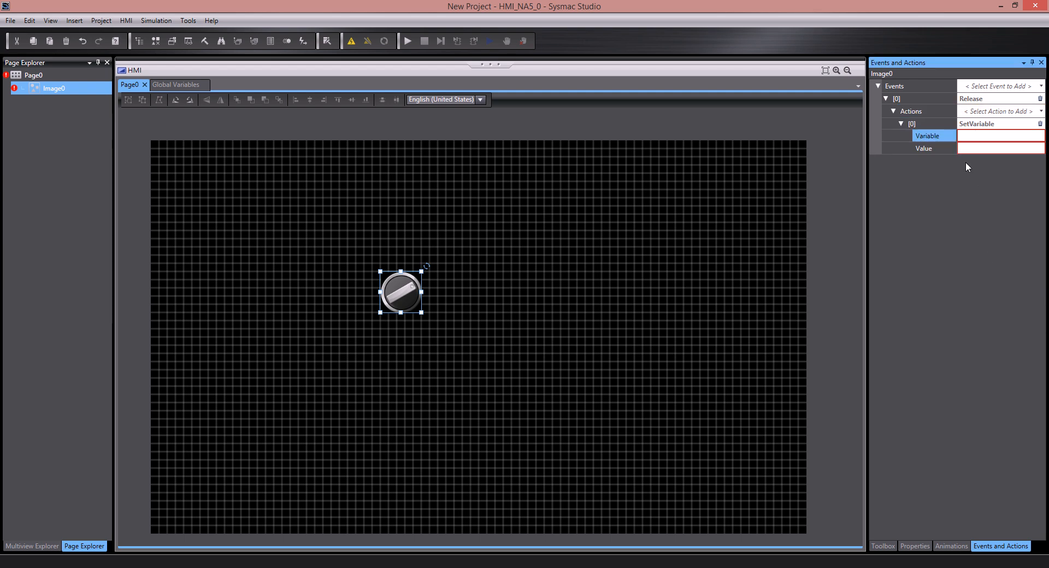
{"action": "type", "text": "tewst"}
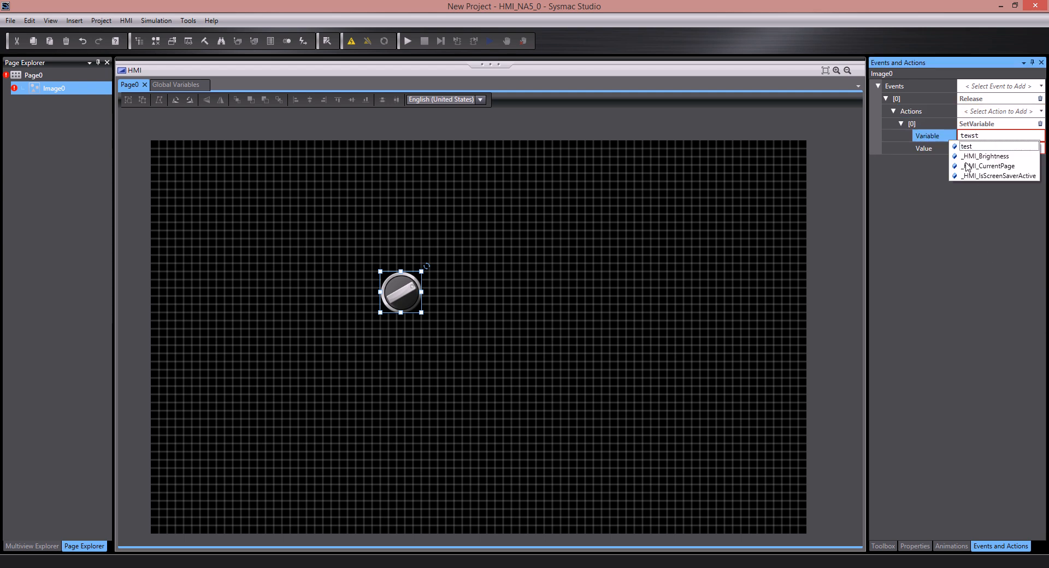
{"action": "left_click", "coordinate": [966, 146]}
{"action": "left_click", "coordinate": [968, 149]}
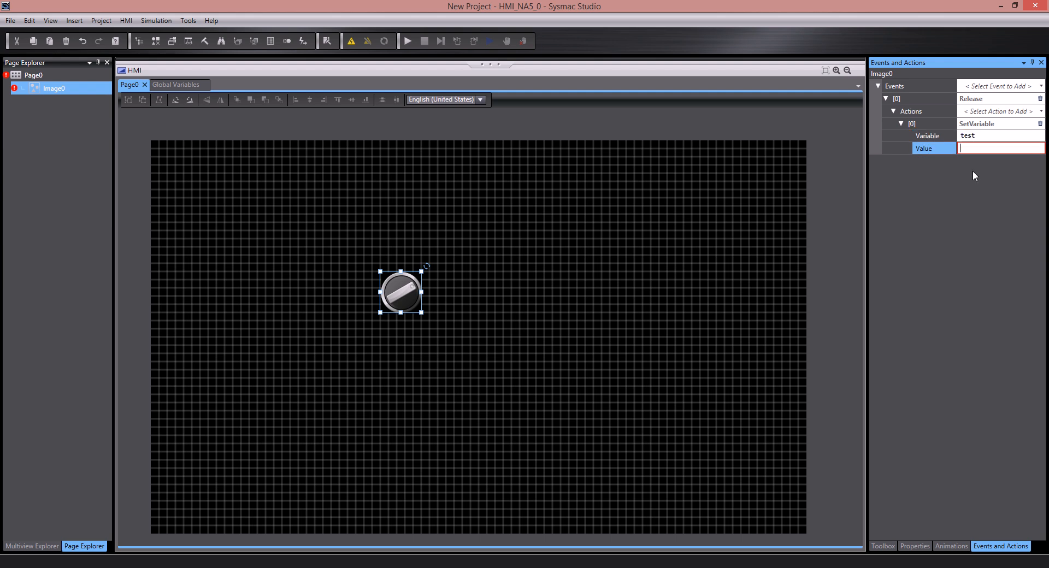
{"action": "type", "text": "0"}
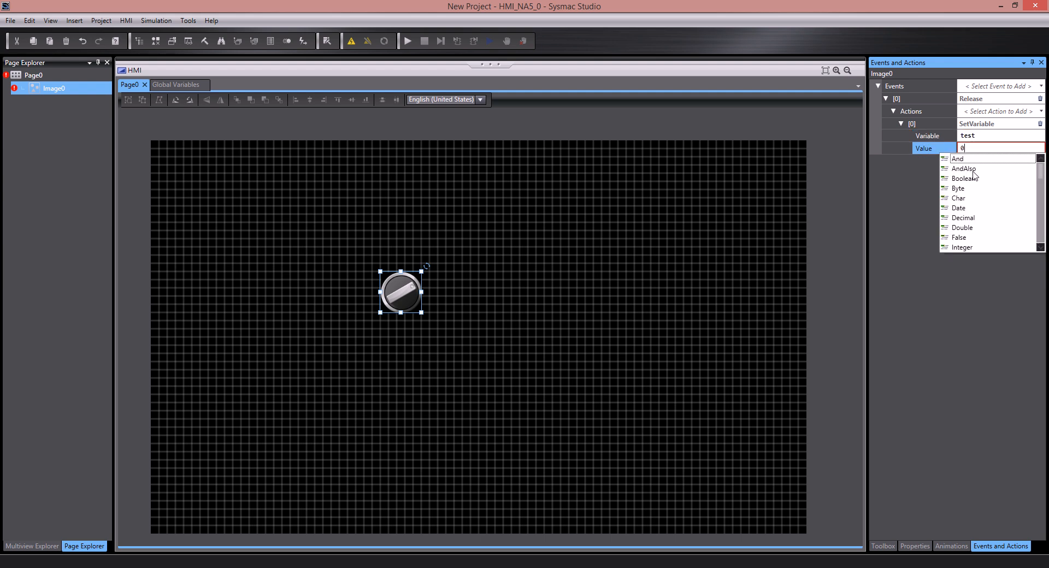
{"action": "key", "text": "Return"}
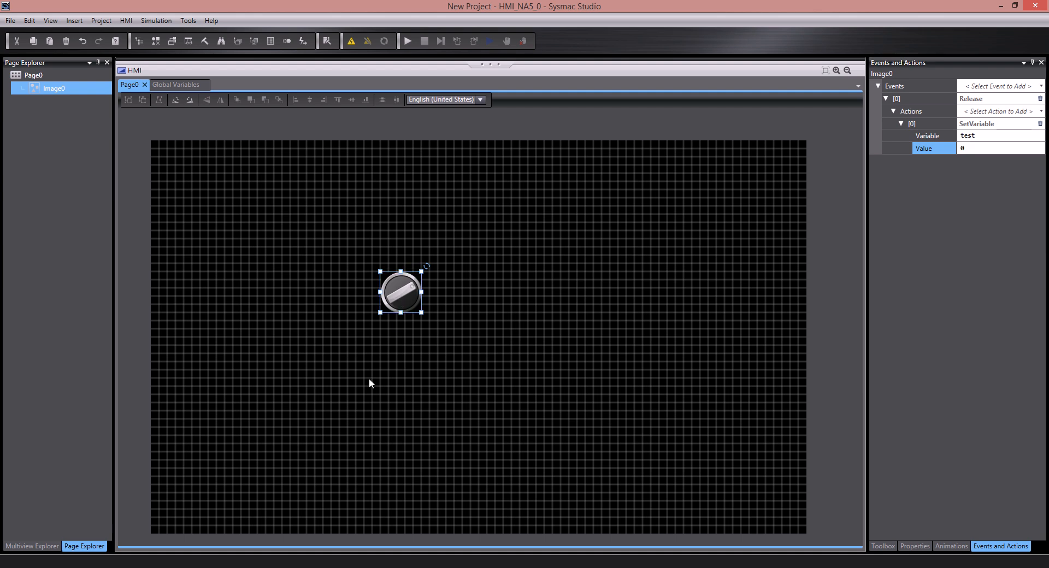
- Duplicate the switch image and place the copy exactly on top of the original
{"action": "key", "text": "ctrl+c"}
{"action": "key", "text": "ctrl+v"}
{"action": "left_click_drag", "start_coordinate": [415, 298], "coordinate": [407, 291]}
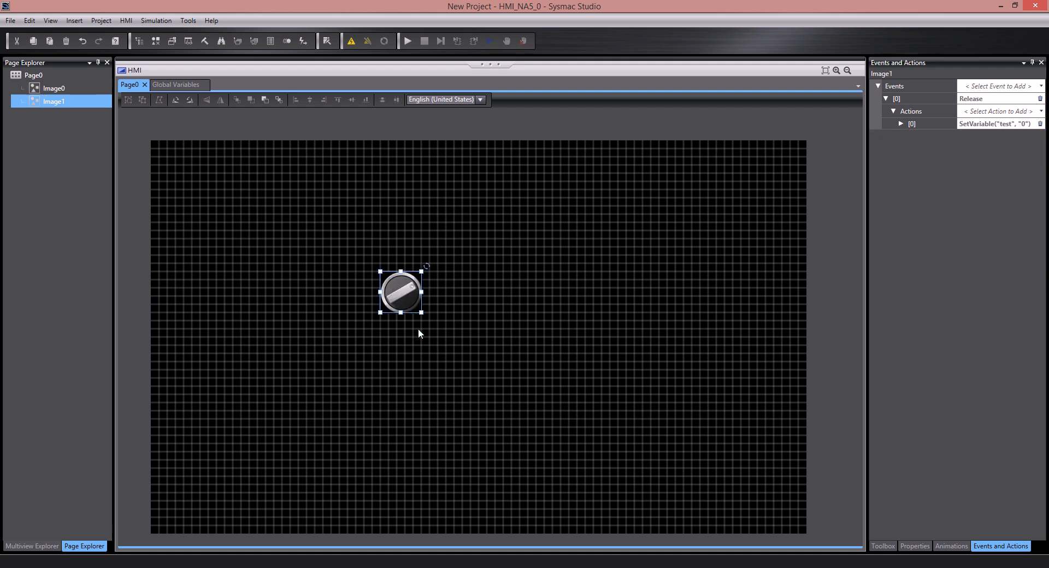
- Assign WDSL_00.bmp from the Switches(Selectable) folder as the copied image's file, overwriting the existing resource
{"action": "left_click", "coordinate": [914, 546]}
{"action": "left_click", "coordinate": [1038, 138]}
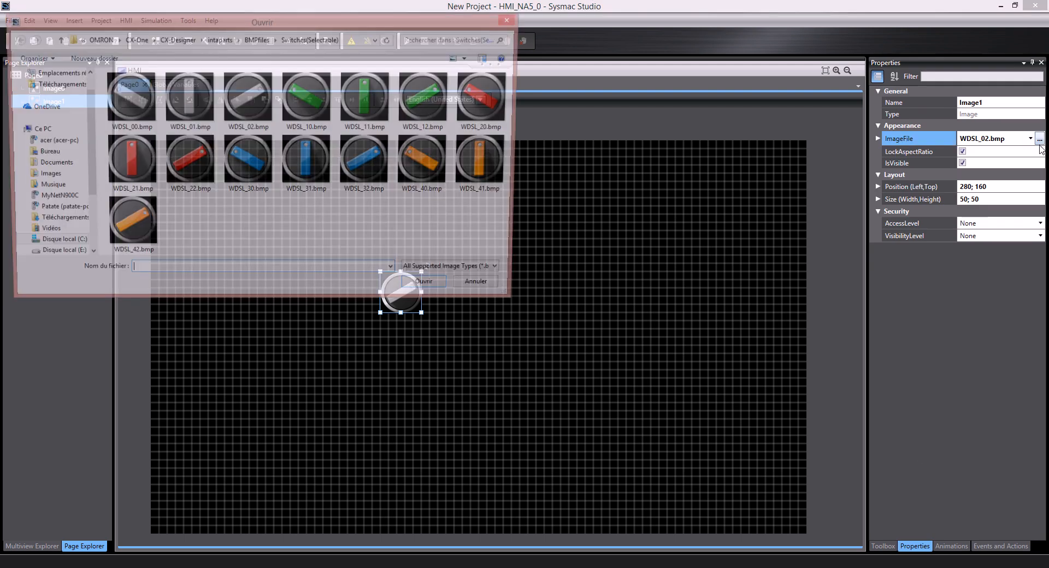
{"action": "left_click", "coordinate": [122, 104]}
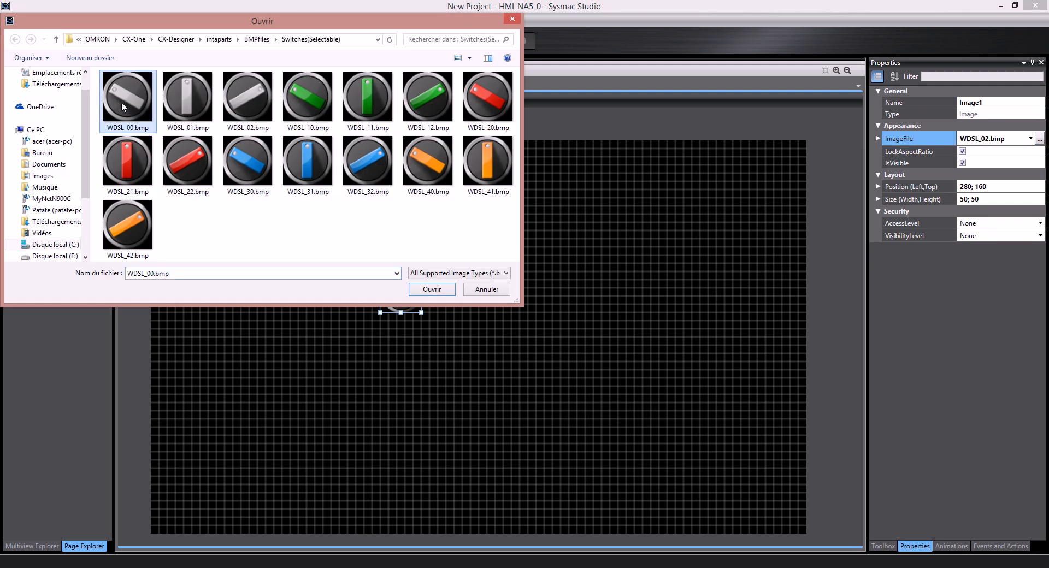
{"action": "left_click", "coordinate": [432, 289]}
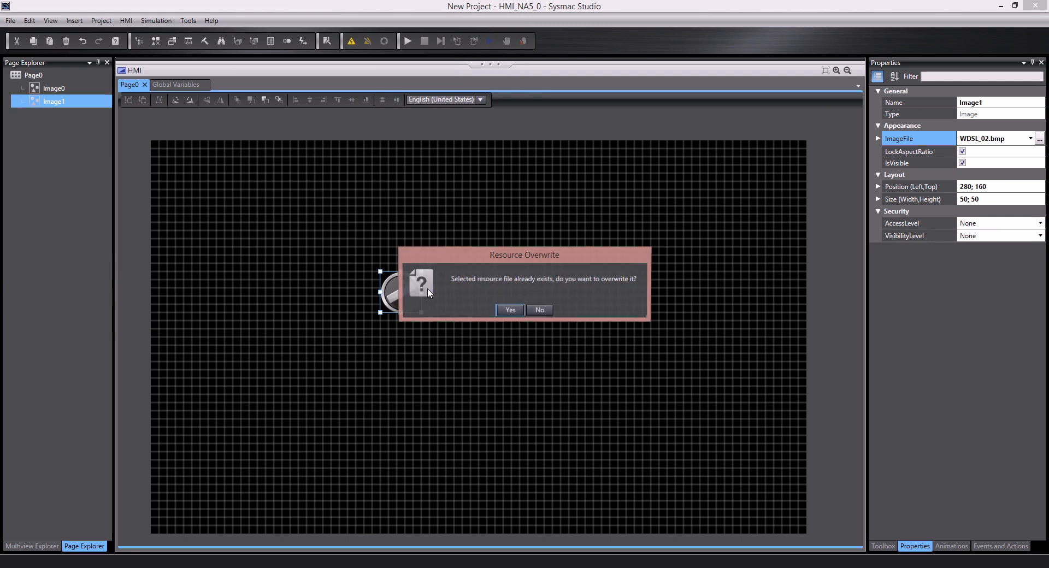
{"action": "left_click", "coordinate": [498, 312]}
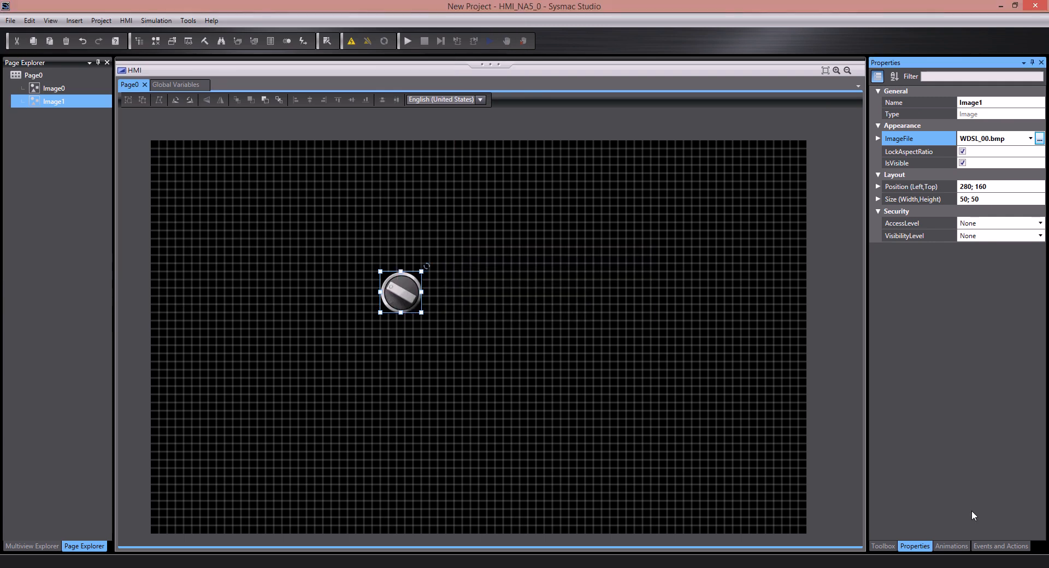
- Change the Visibility expression of the copied image Image1 to not test
{"action": "left_click", "coordinate": [951, 546]}
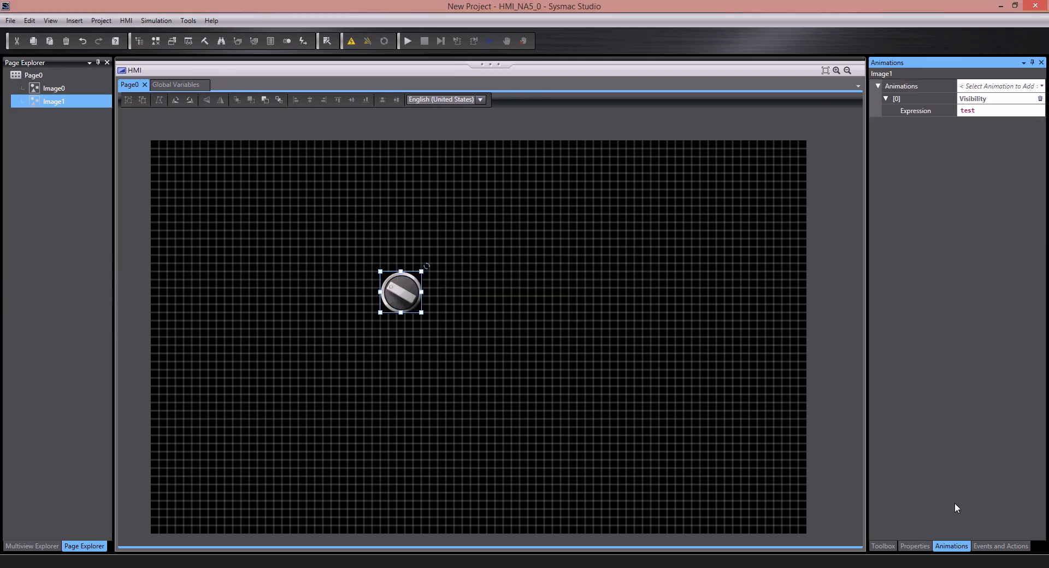
{"action": "left_click", "coordinate": [967, 111]}
{"action": "key", "text": "Left"}
{"action": "type", "text": "not"}
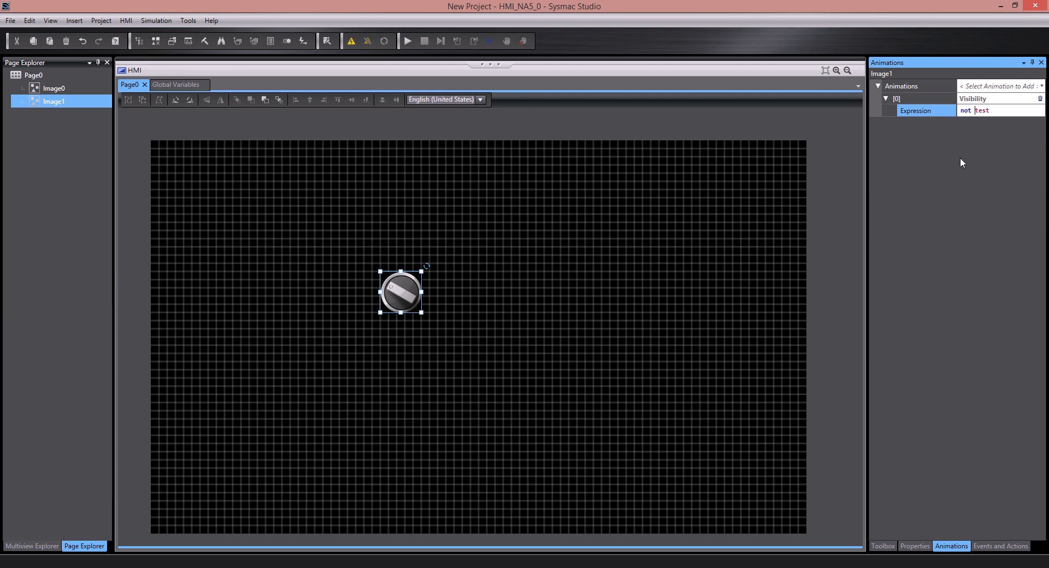
- Set the value of Image1's SetVariable action on the Release event to 1
{"action": "left_click", "coordinate": [996, 546]}
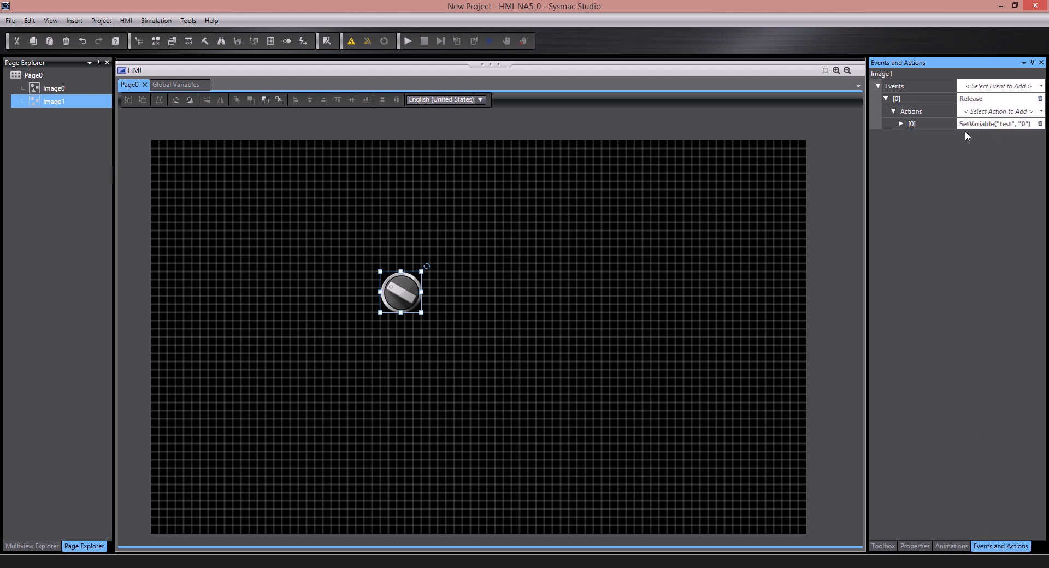
{"action": "left_click", "coordinate": [901, 123]}
{"action": "left_click", "coordinate": [937, 149]}
{"action": "key", "text": "ctrl+a"}
{"action": "type", "text": "1"}
{"action": "key", "text": "Return"}
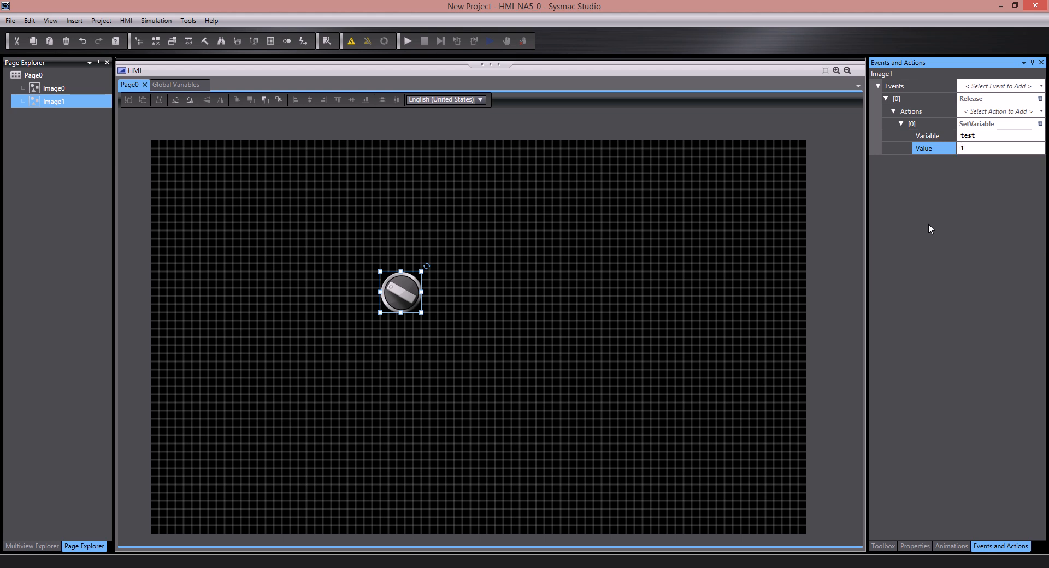
- Place a Rectangle shape directly above the switch and shrink it to a flat strip as wide as the switch
{"action": "left_click", "coordinate": [882, 545]}
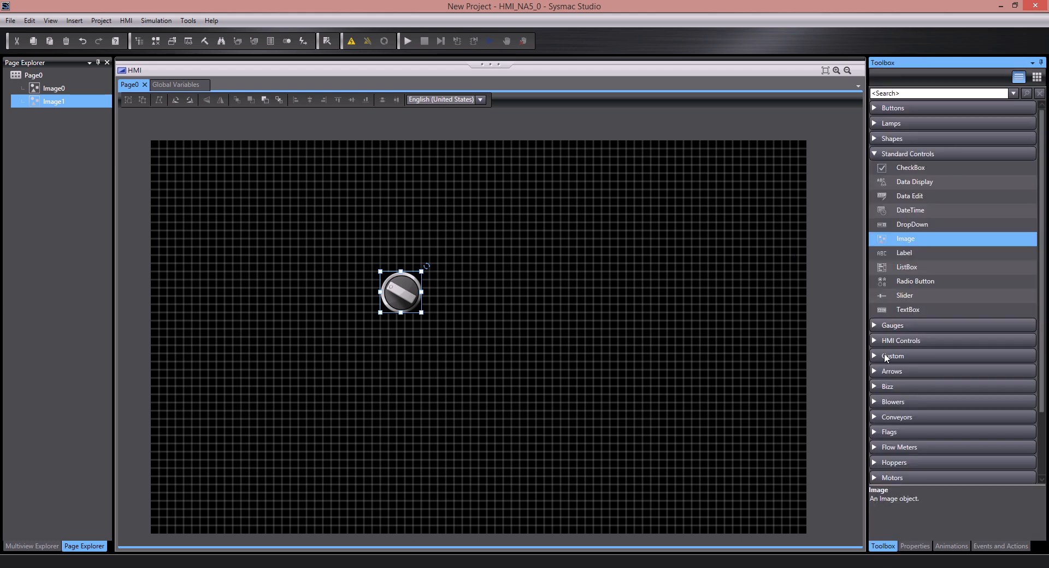
{"action": "left_click", "coordinate": [882, 140]}
{"action": "left_click_drag", "start_coordinate": [908, 223], "coordinate": [391, 202]}
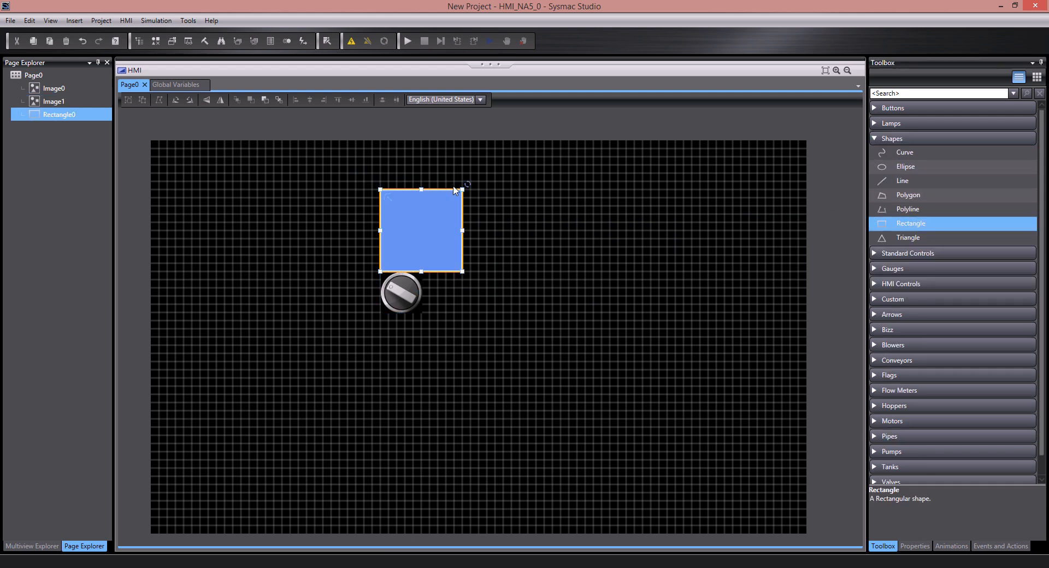
{"action": "left_click_drag", "start_coordinate": [463, 188], "coordinate": [414, 236]}
{"action": "left_click_drag", "start_coordinate": [421, 247], "coordinate": [421, 255]}
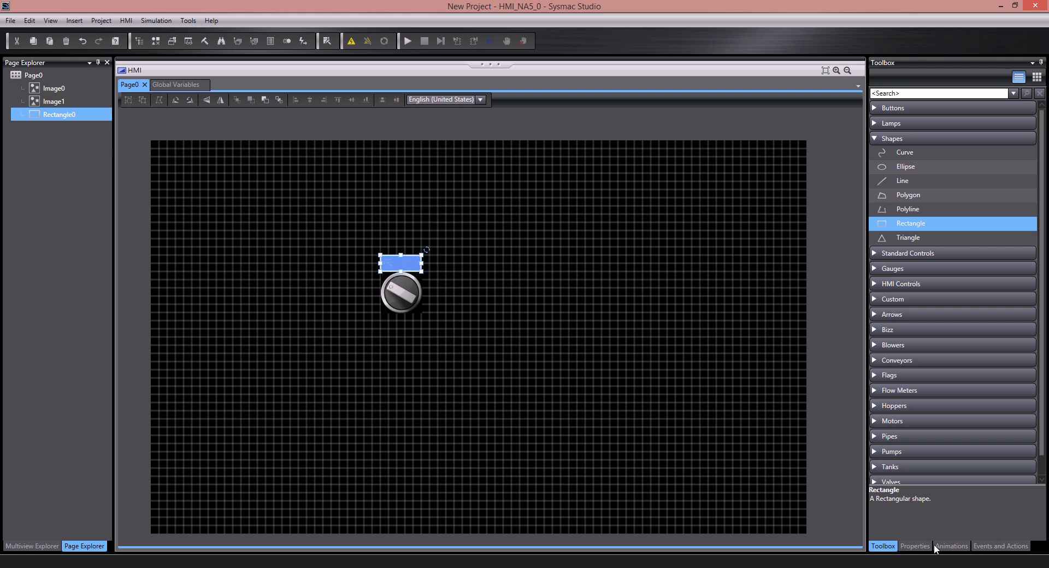
- Add a ColorChange (Boolean) animation to the rectangle with the expression test
{"action": "left_click", "coordinate": [951, 545]}
{"action": "left_click", "coordinate": [965, 89]}
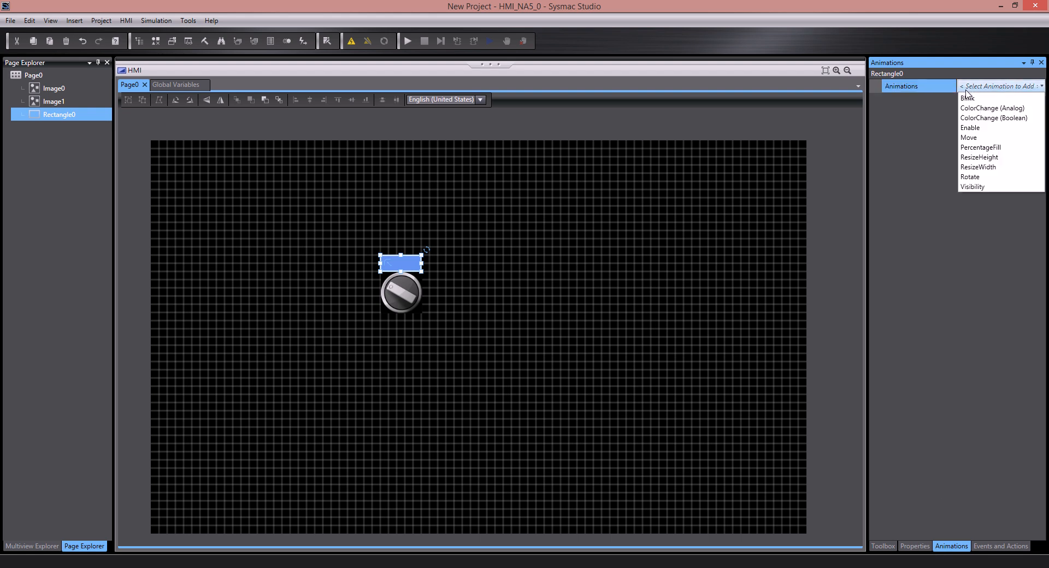
{"action": "left_click", "coordinate": [975, 124]}
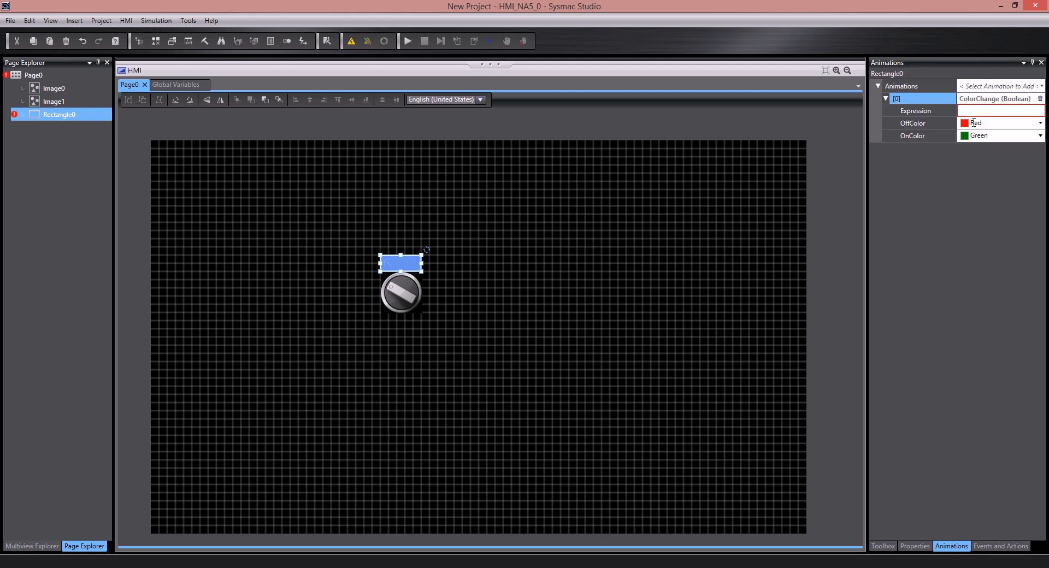
{"action": "left_click", "coordinate": [974, 112]}
{"action": "type", "text": "test"}
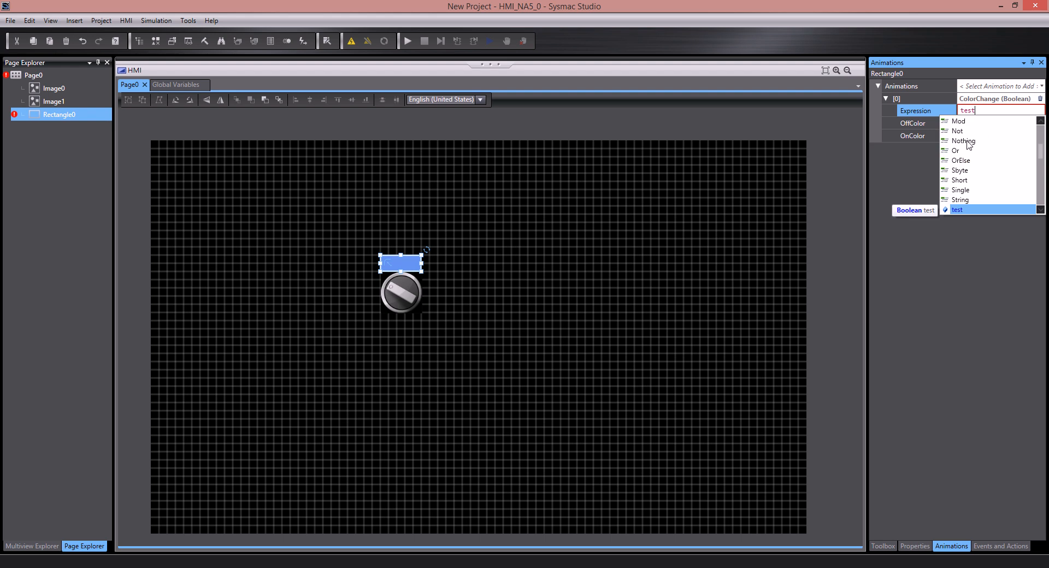
{"action": "key", "text": "Return"}
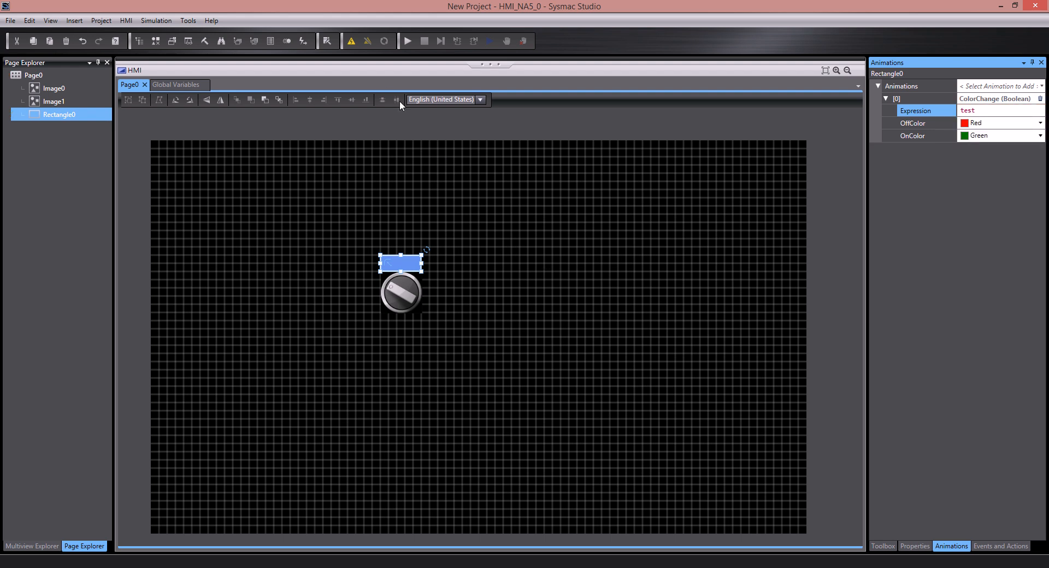
- Run the HMI simulation, toggle the selector switch to test it, and close the simulator along with the build result panes
{"action": "left_click", "coordinate": [407, 41]}
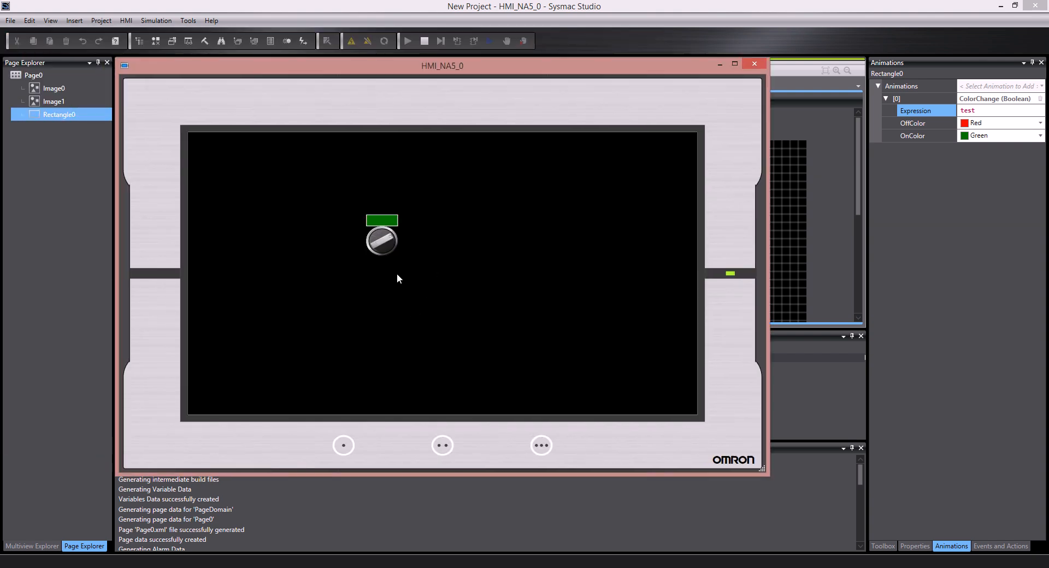
{"action": "left_click", "coordinate": [387, 245]}
{"action": "left_click", "coordinate": [388, 247]}
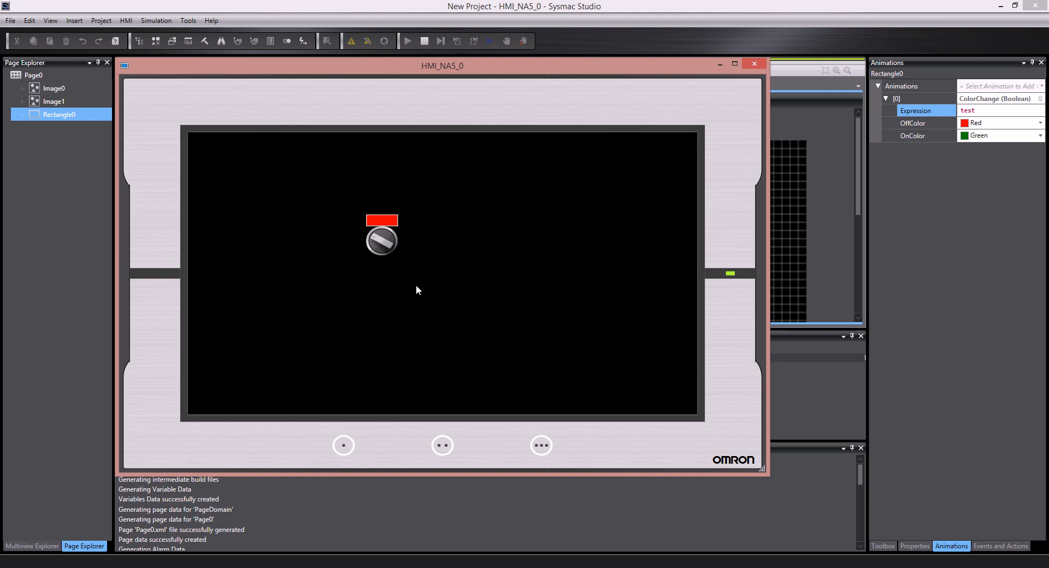
{"action": "left_click", "coordinate": [753, 66]}
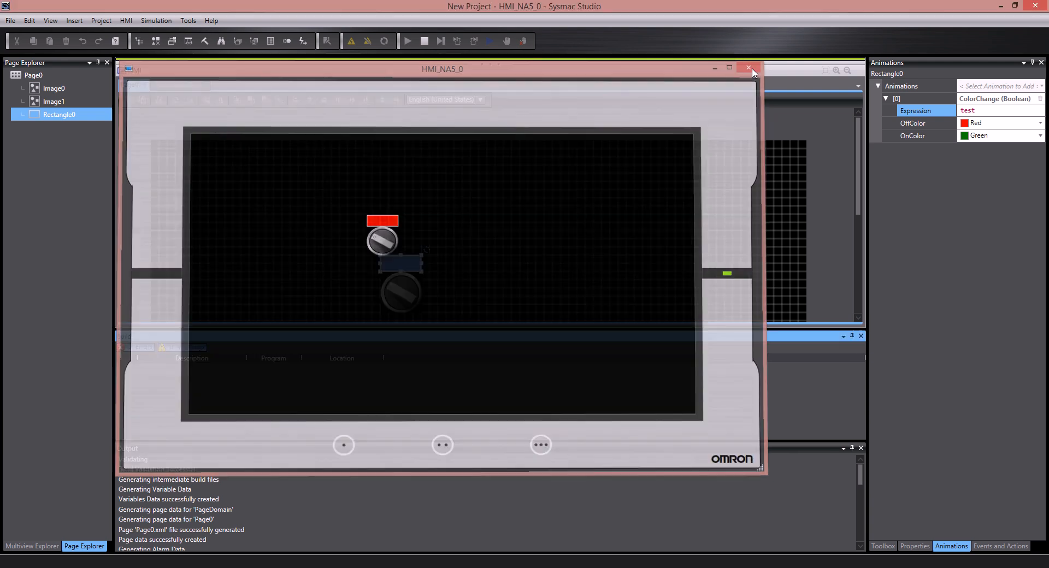
{"action": "left_click", "coordinate": [860, 336]}
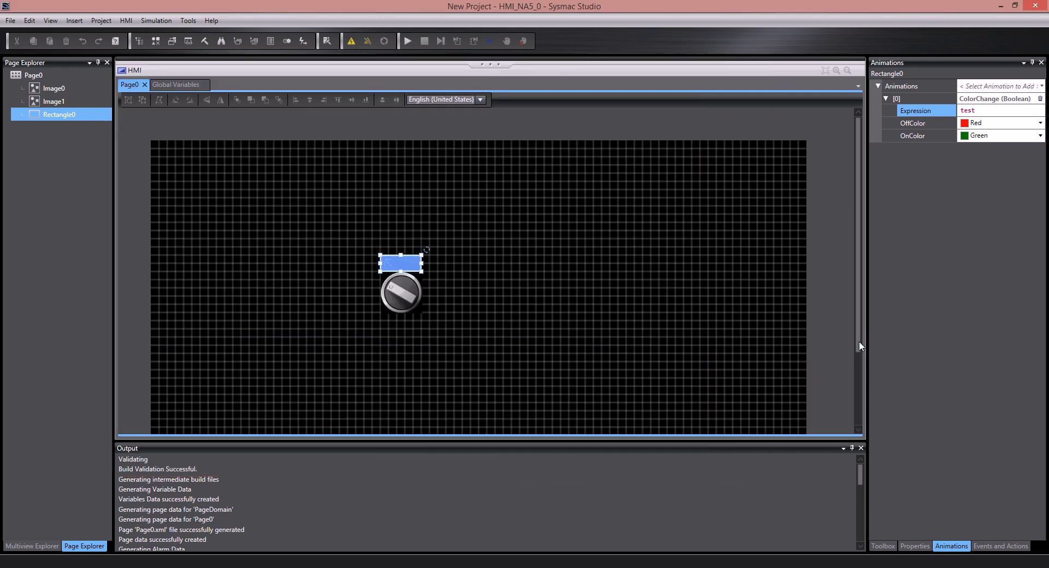
{"action": "left_click", "coordinate": [860, 447]}
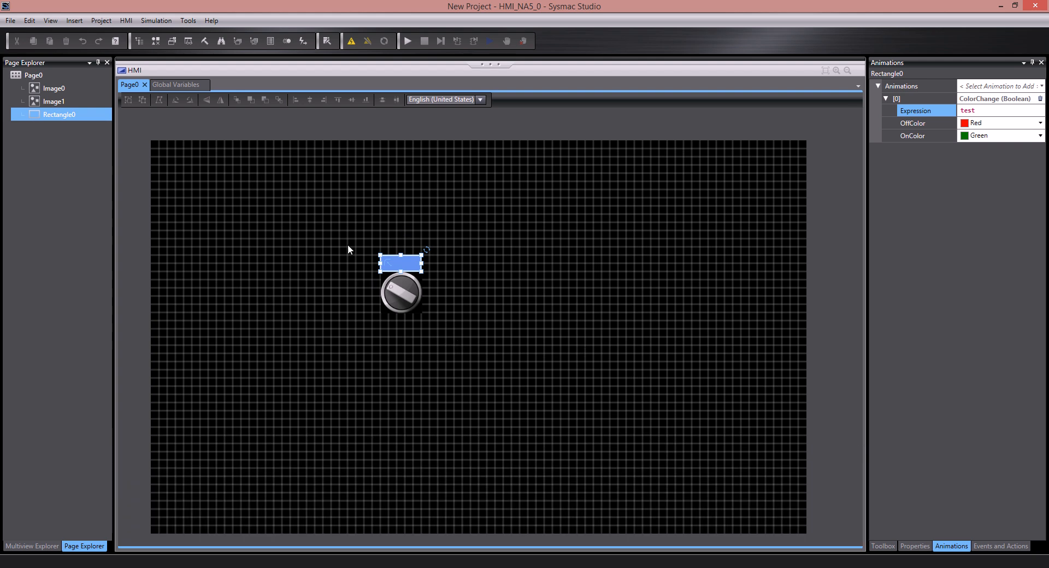
- Group both switch images and the rectangle into one object
{"action": "left_click_drag", "start_coordinate": [360, 236], "coordinate": [432, 335]}
{"action": "right_click", "coordinate": [409, 310]}
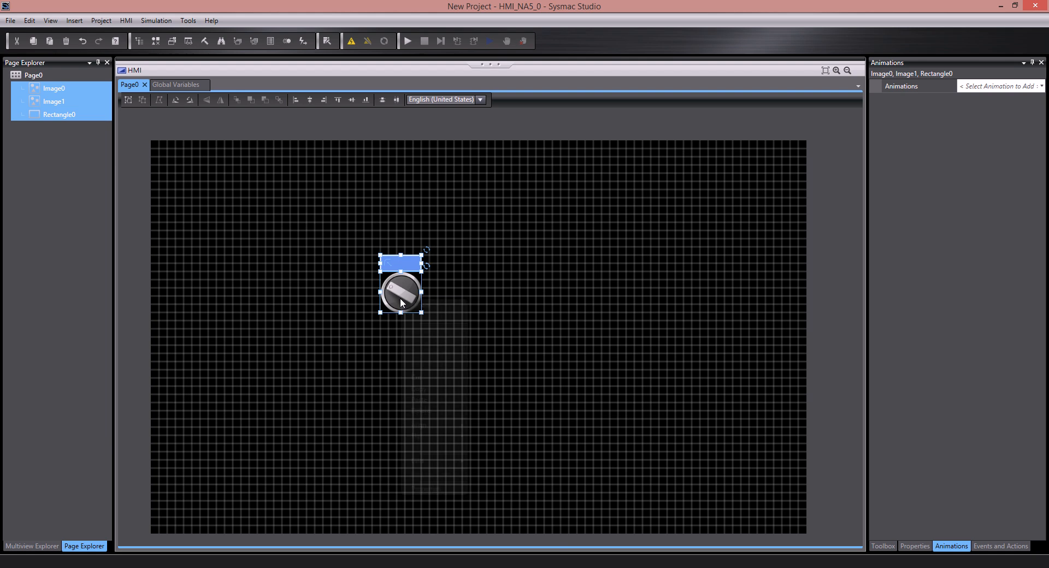
{"action": "left_click", "coordinate": [414, 305]}
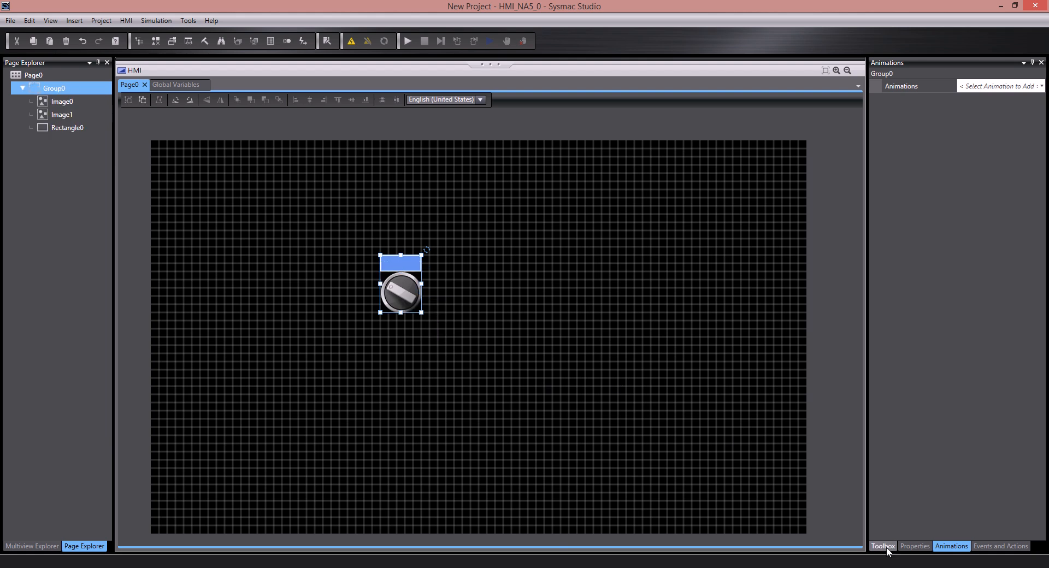
- Add the grouped selector switch to the toolbox's Custom category and place a copy of it on the page, above and right of the original
{"action": "left_click", "coordinate": [883, 546]}
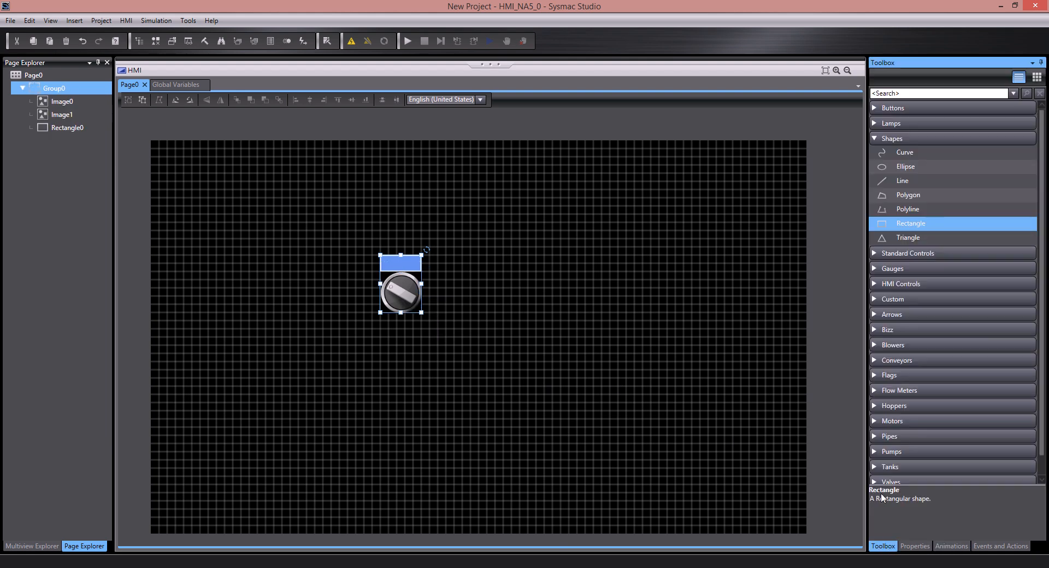
{"action": "left_click", "coordinate": [877, 298]}
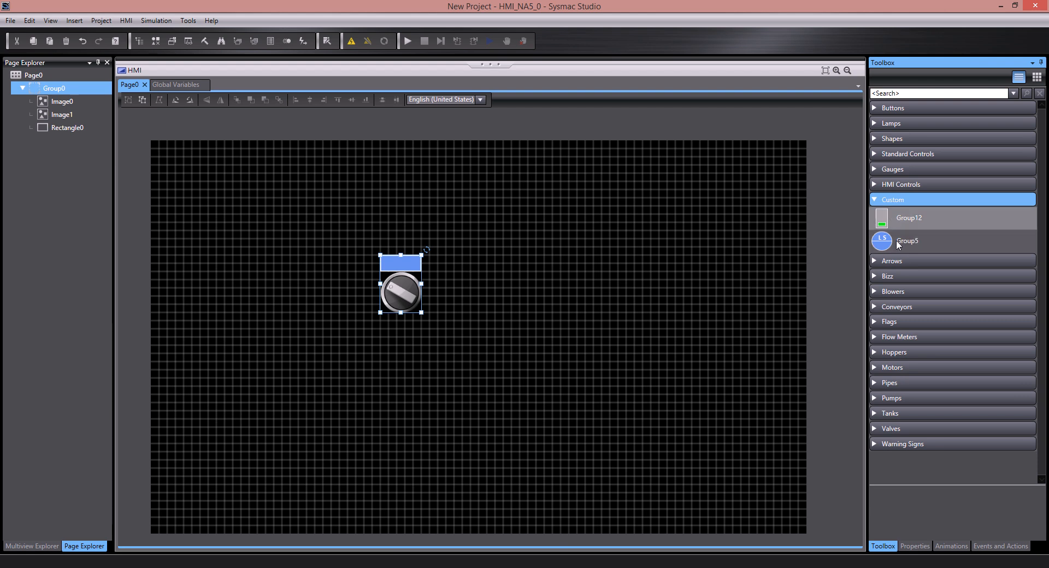
{"action": "right_click", "coordinate": [406, 301]}
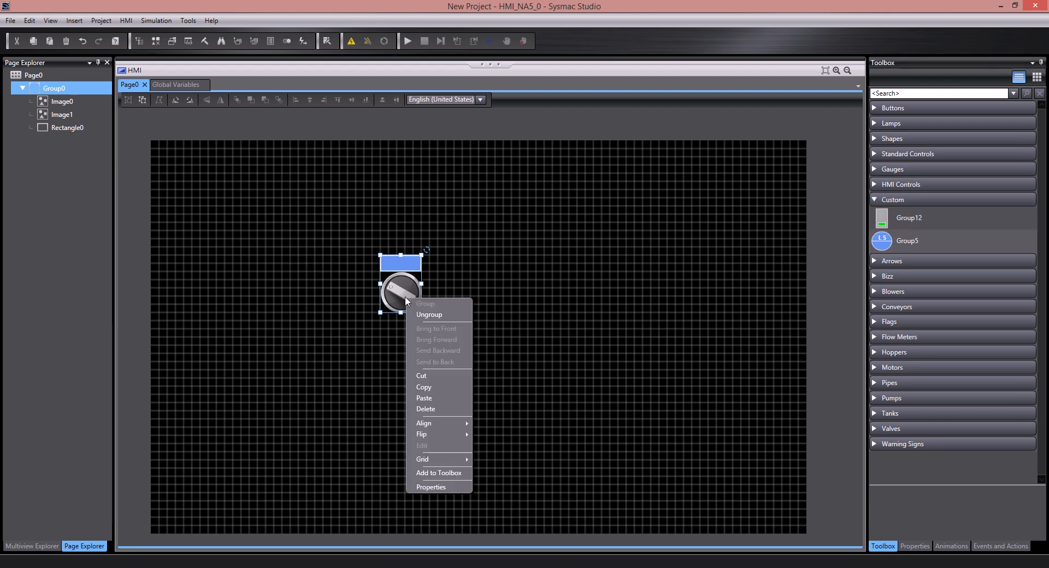
{"action": "left_click", "coordinate": [427, 476]}
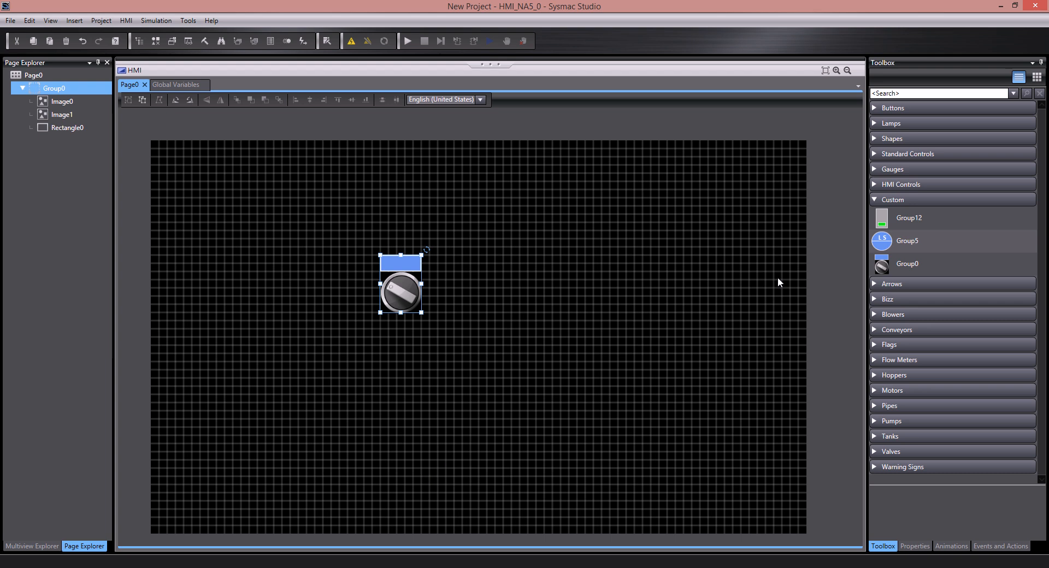
{"action": "left_click_drag", "start_coordinate": [874, 269], "coordinate": [567, 224]}
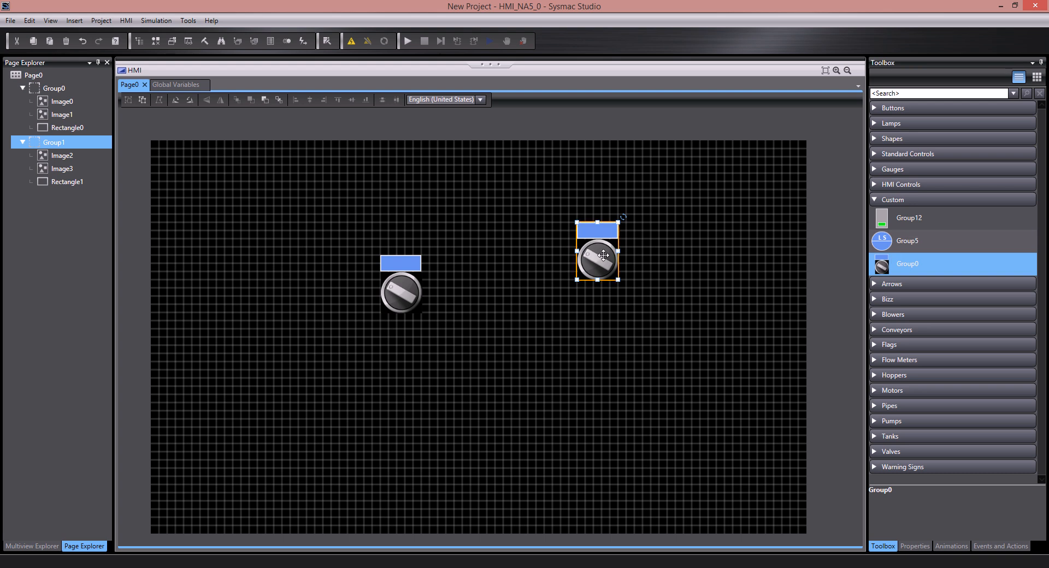
- Compare the original switch group with its copy in the Page Explorer, checking the members and group-level animations
{"action": "left_click", "coordinate": [941, 546]}
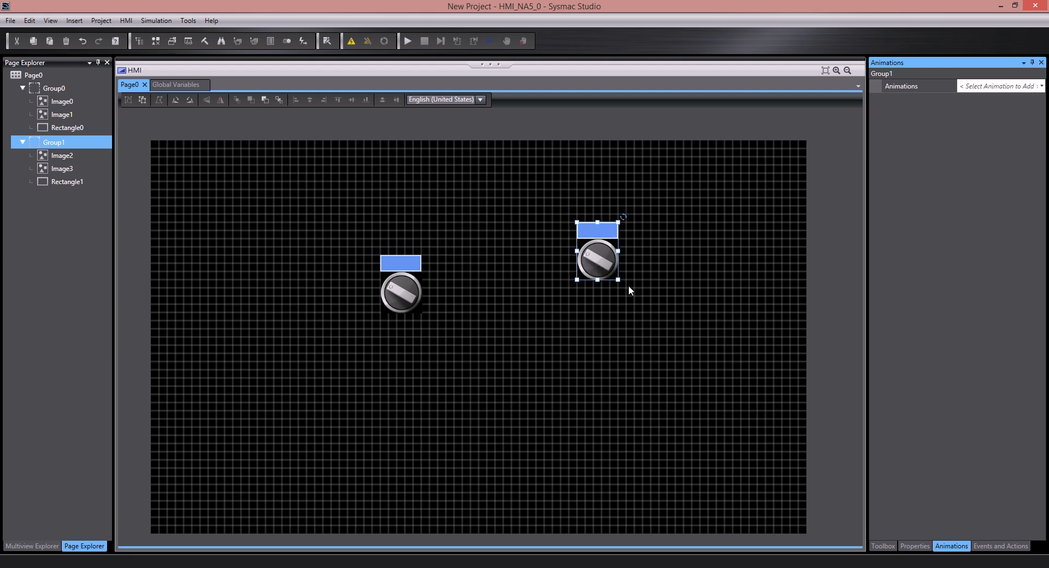
{"action": "left_click", "coordinate": [52, 21]}
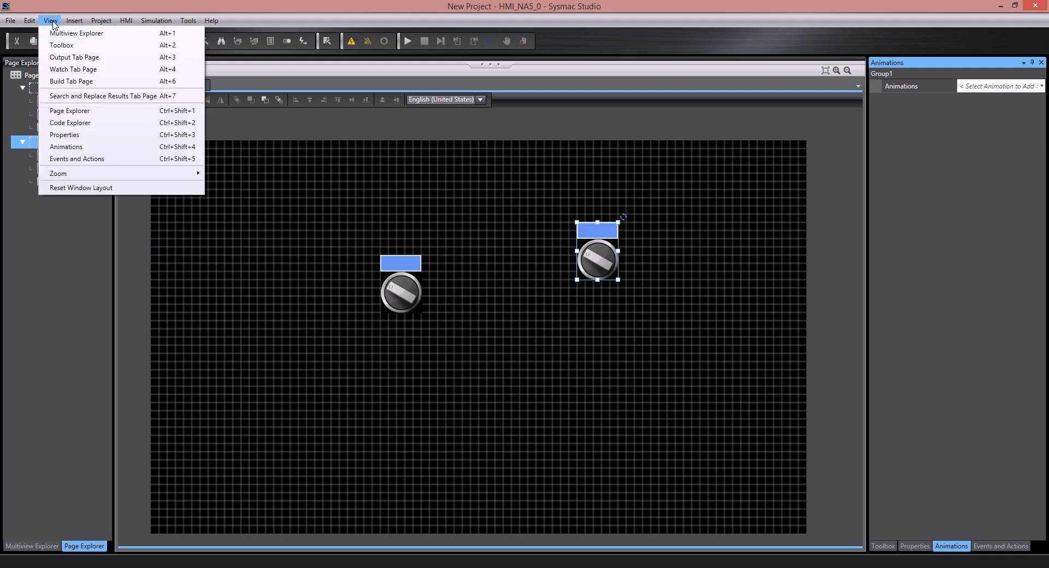
{"action": "left_click", "coordinate": [65, 111]}
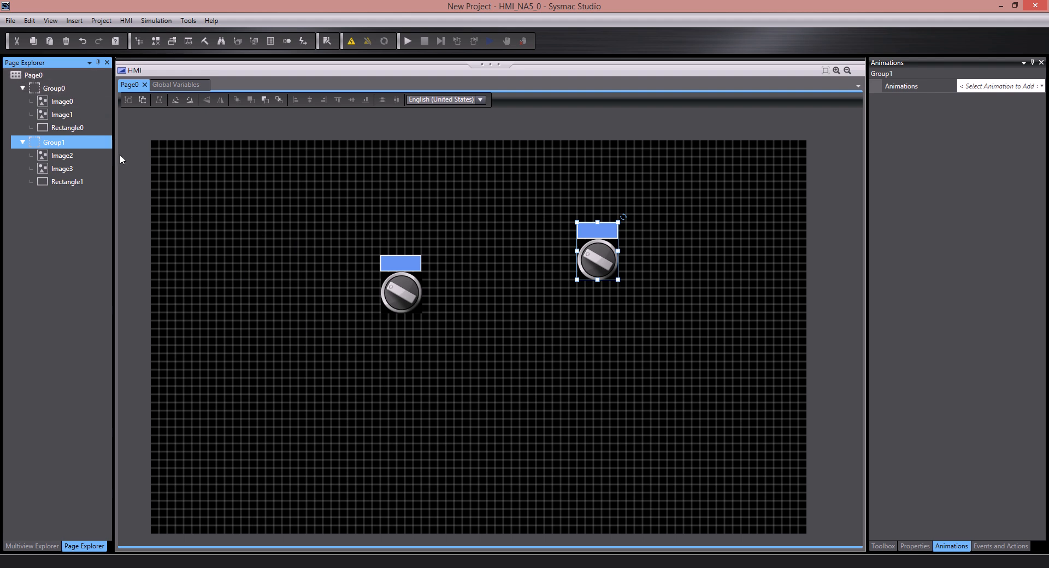
{"action": "left_click", "coordinate": [33, 75]}
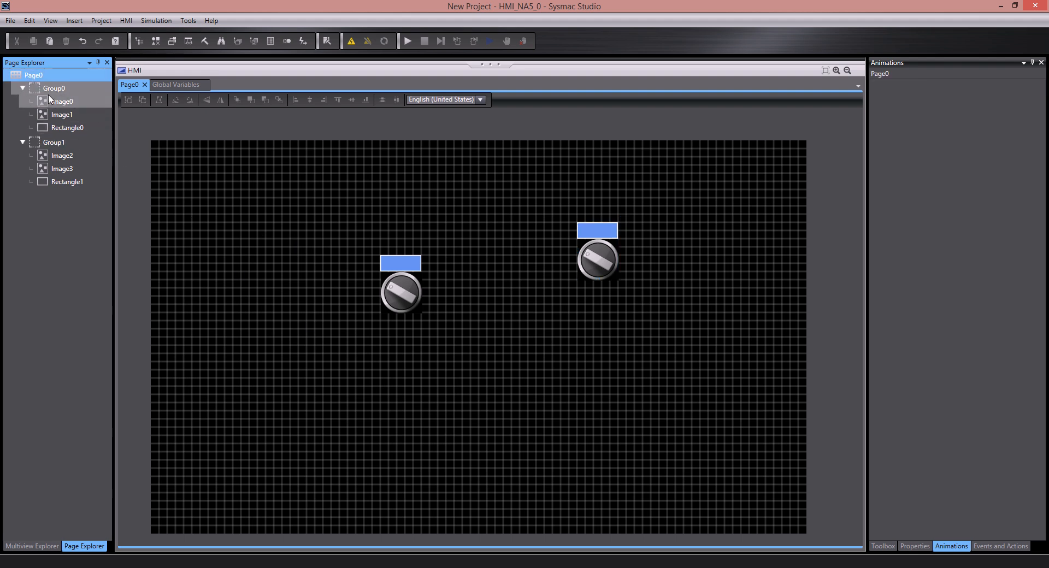
{"action": "left_click", "coordinate": [52, 88]}
{"action": "left_click", "coordinate": [53, 142]}
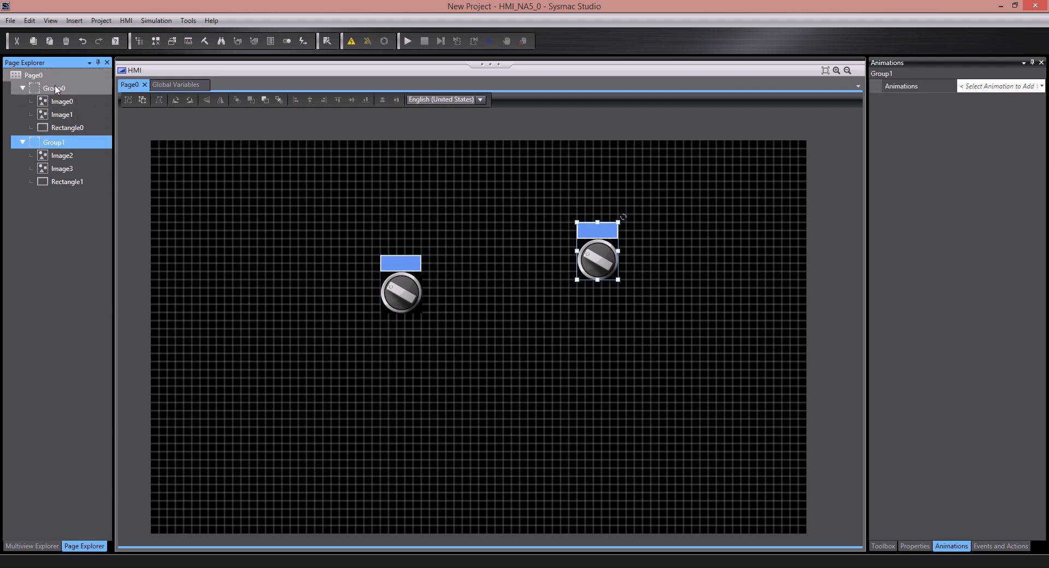
{"action": "left_click", "coordinate": [57, 88]}
{"action": "left_click", "coordinate": [55, 143]}
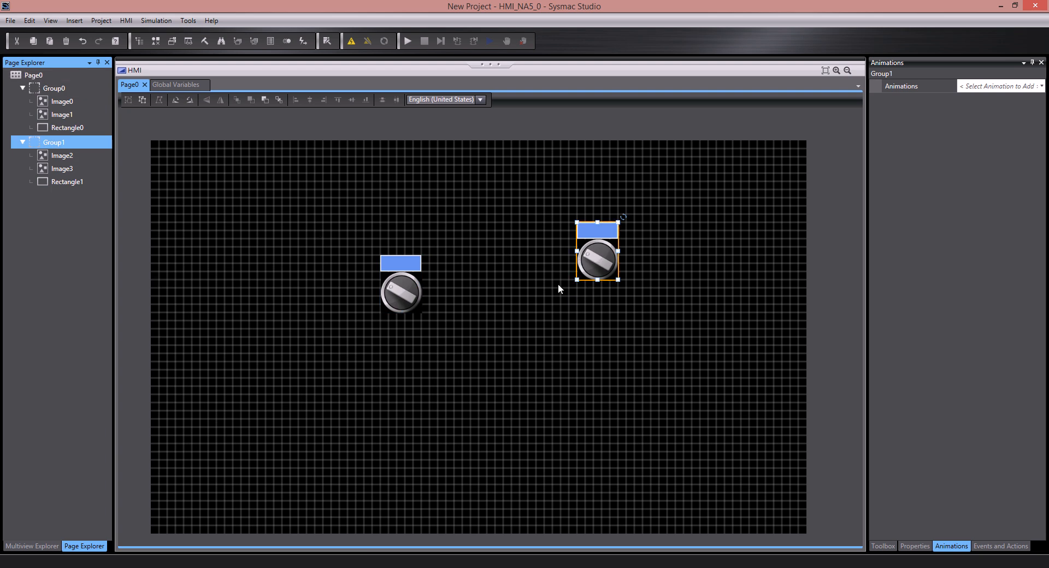
- Examine the Animations and the Events and Actions assigned to Image2 in the copied switch group
{"action": "left_click", "coordinate": [59, 159]}
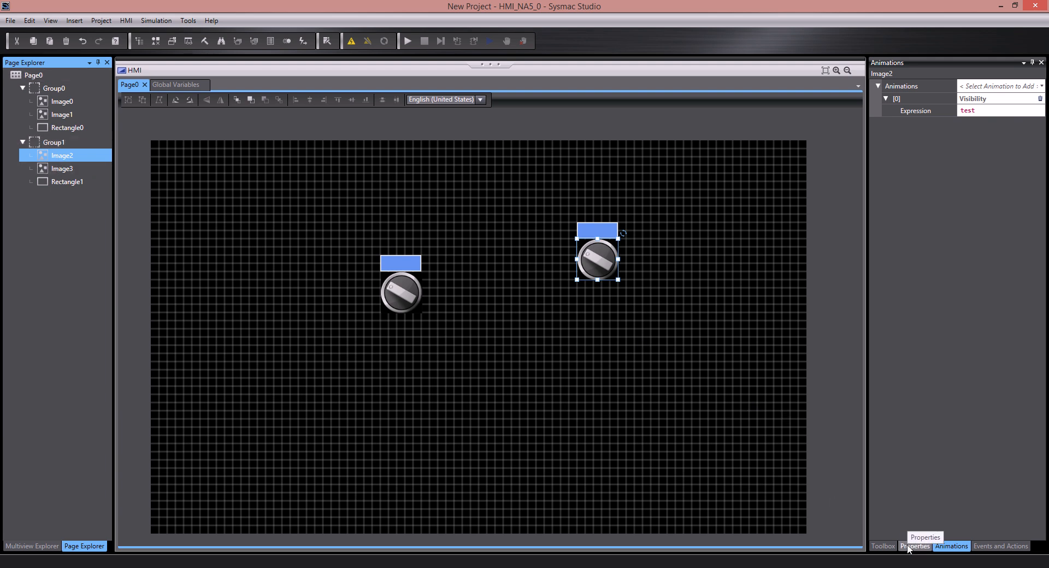
{"action": "left_click", "coordinate": [975, 548]}
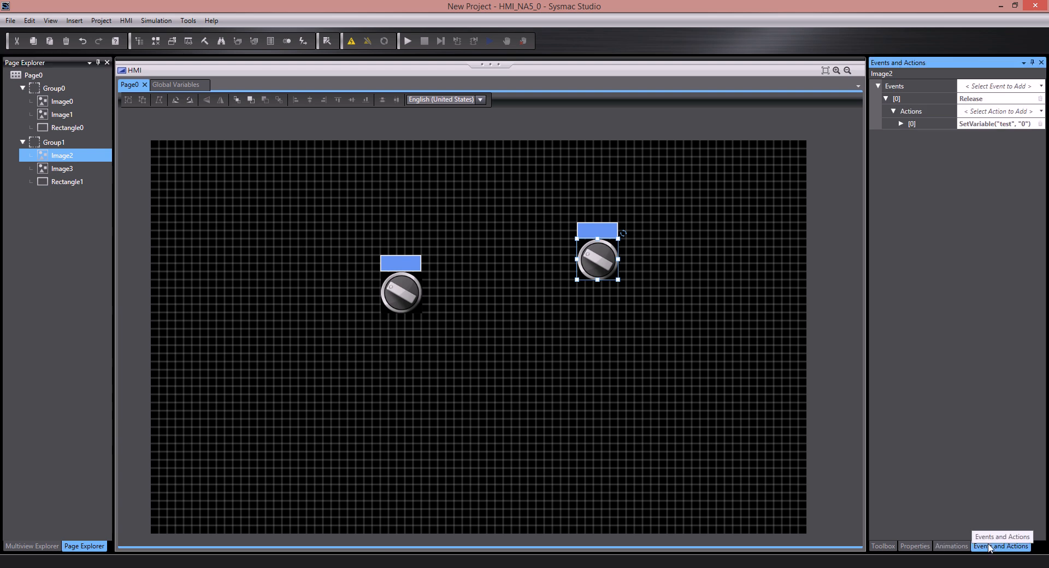
{"action": "left_click", "coordinate": [961, 548]}
{"action": "left_click", "coordinate": [977, 547]}
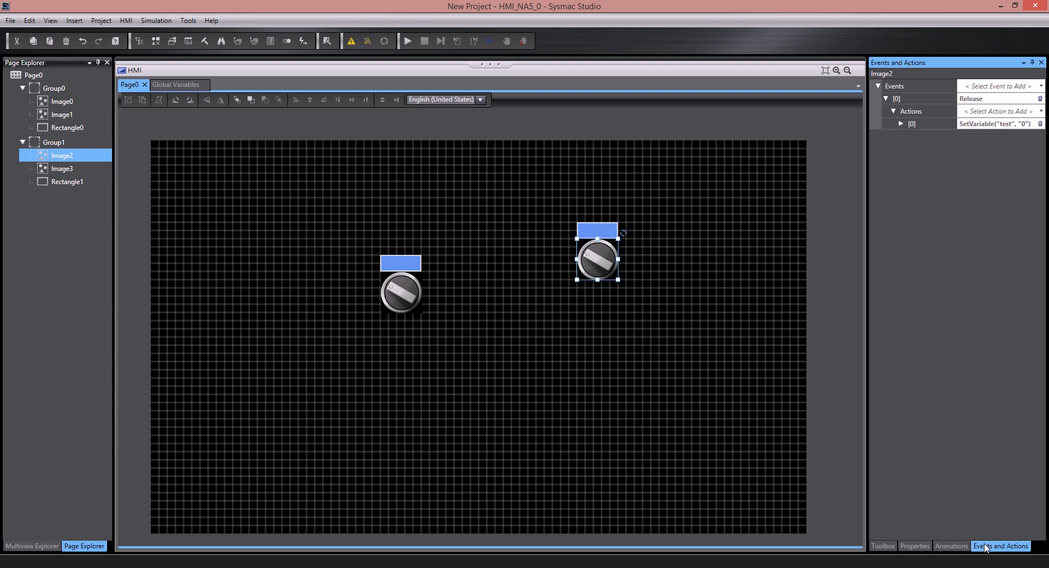
{"action": "left_click", "coordinate": [951, 546]}
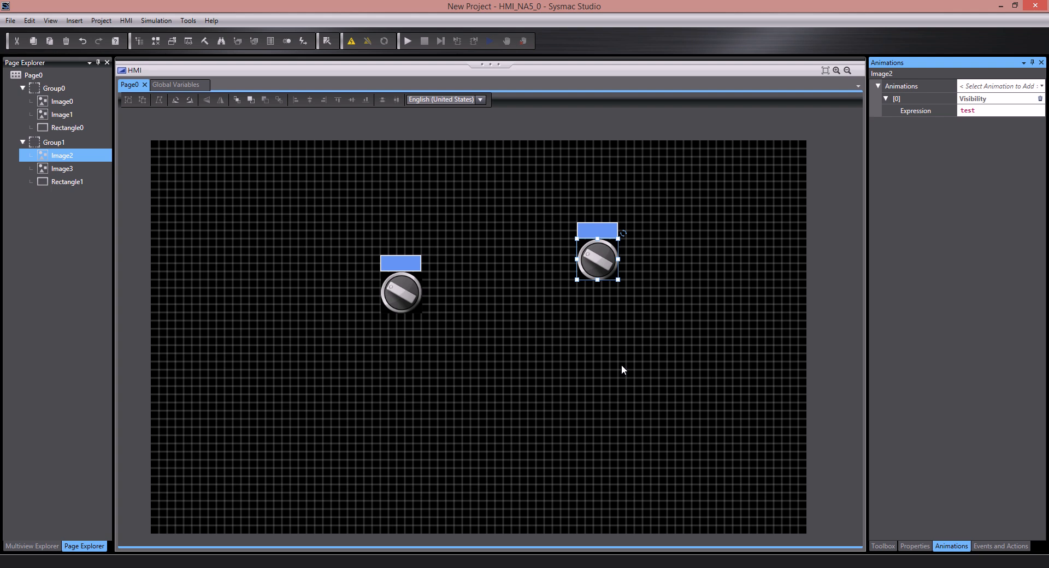
{"action": "left_click", "coordinate": [408, 356]}
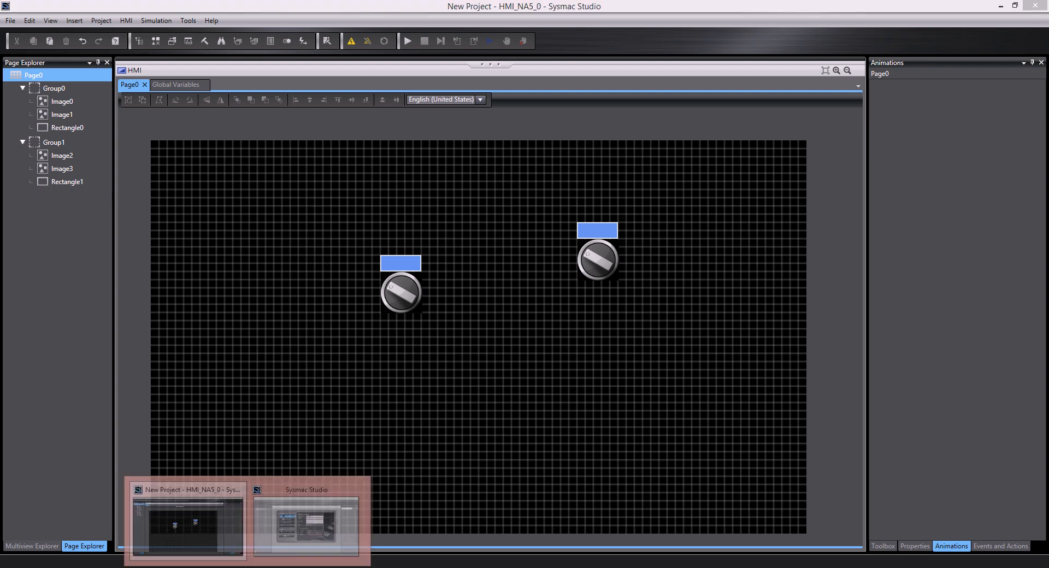
- Switch to the second Sysmac Studio window and create a new project of type IAG Project
{"action": "left_click", "coordinate": [275, 543]}
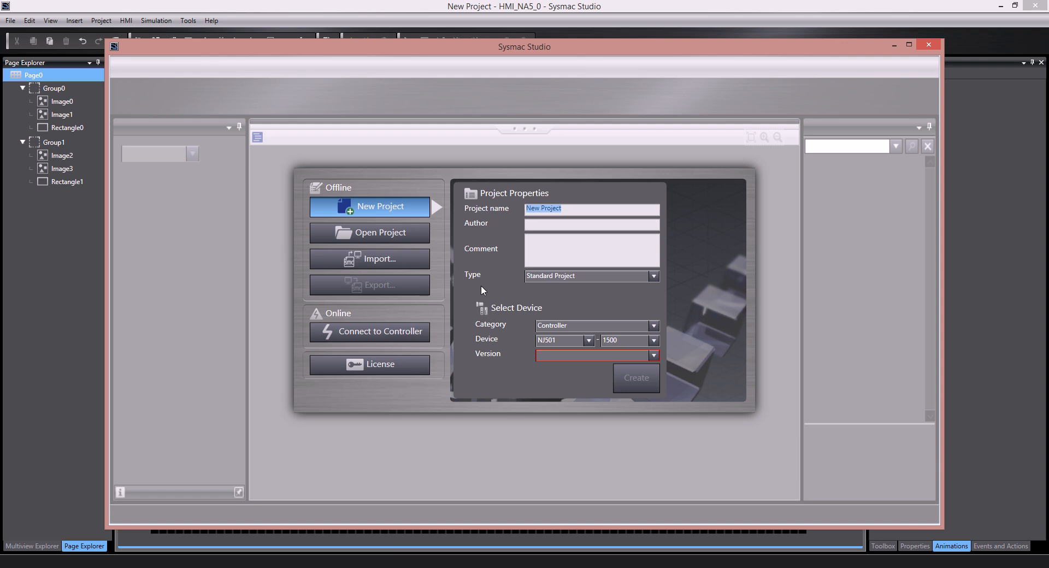
{"action": "left_click", "coordinate": [544, 277]}
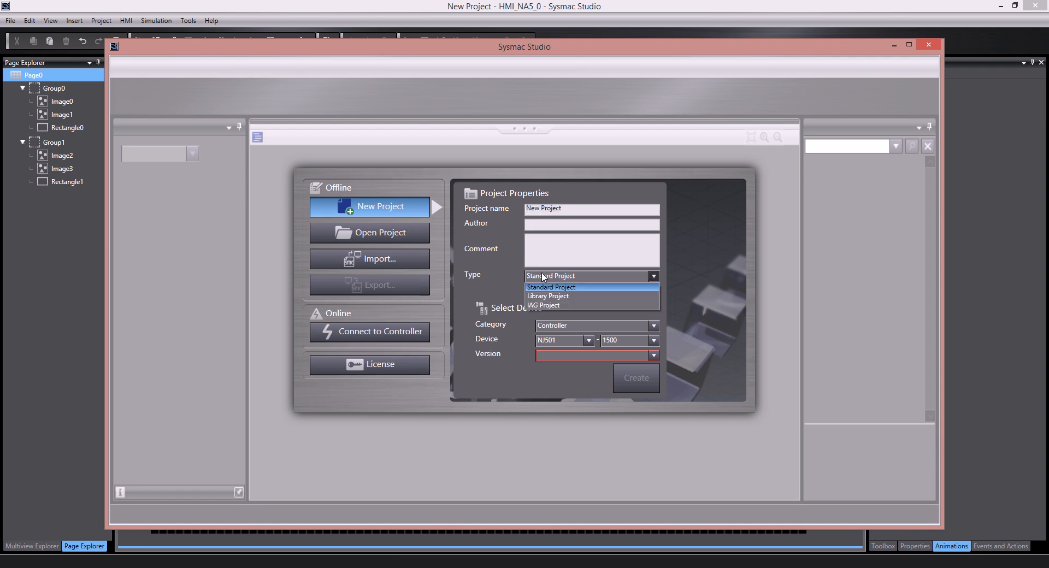
{"action": "left_click", "coordinate": [549, 306]}
{"action": "left_click", "coordinate": [634, 378]}
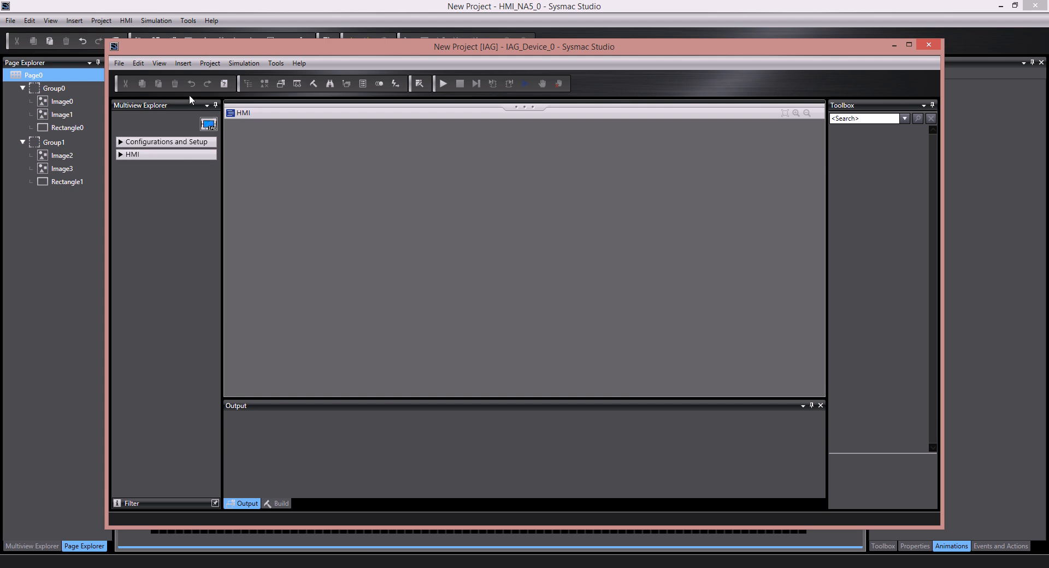
- Fill in the IAG Collection Settings with version 1, description ";lk;lk" and publisher "l;kl;k"
{"action": "left_click", "coordinate": [121, 143]}
{"action": "left_click", "coordinate": [121, 143]}
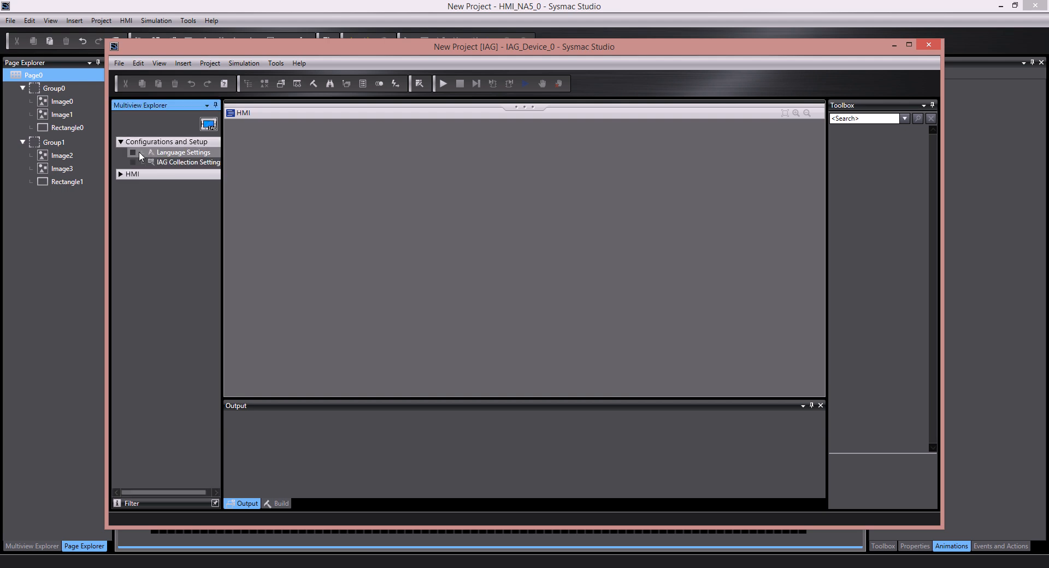
{"action": "left_click", "coordinate": [154, 164]}
{"action": "double_click", "coordinate": [157, 163]}
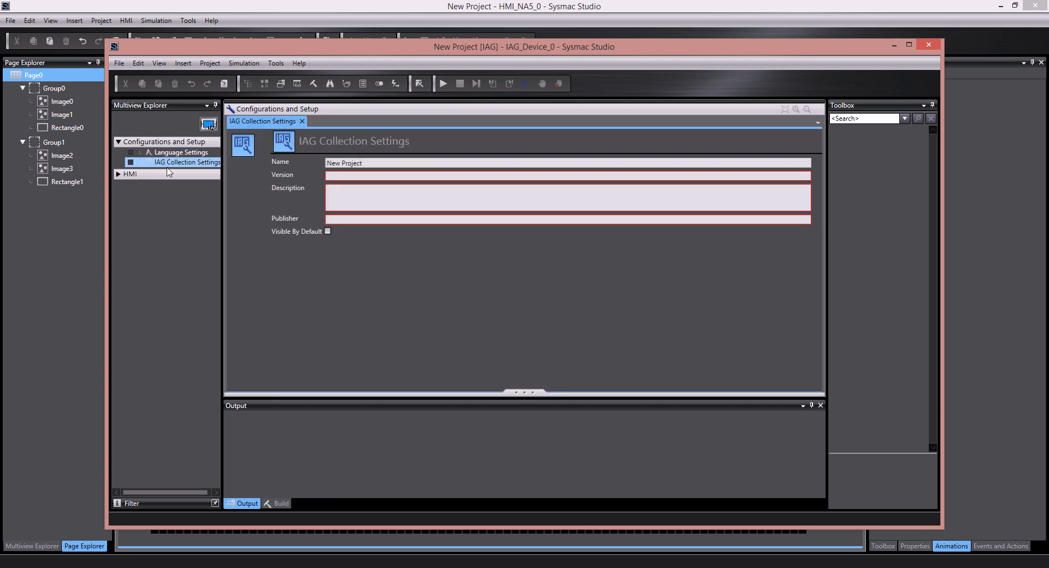
{"action": "left_click", "coordinate": [334, 175]}
{"action": "type", "text": "1"}
{"action": "left_click", "coordinate": [331, 200]}
{"action": "type", "text": ";lk;lk"}
{"action": "key", "text": "Tab"}
{"action": "type", "text": "l;kl;k"}
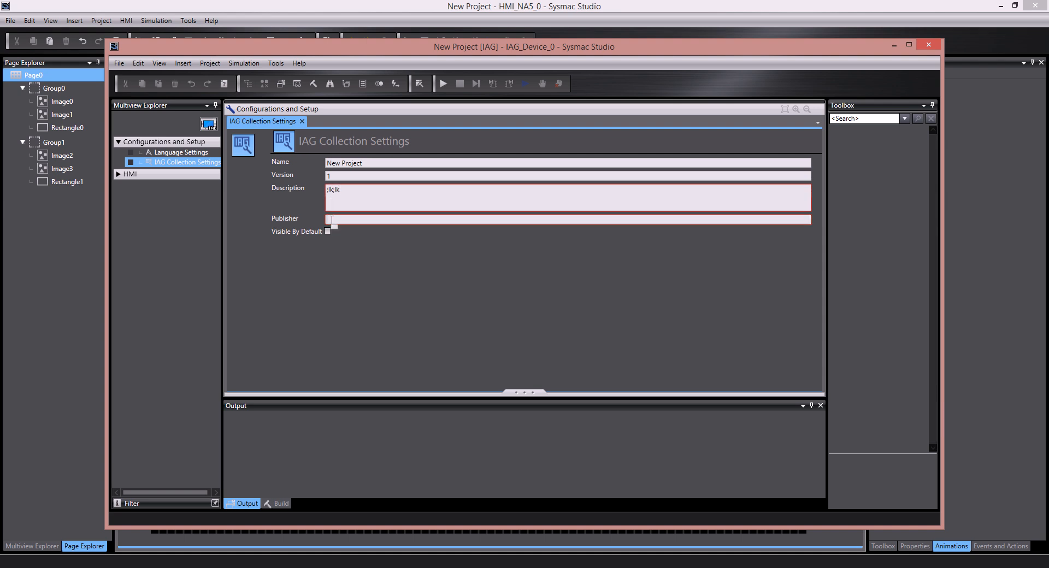
- Open IAG0 for editing and add a second IAG to the project's IAGs
{"action": "left_click", "coordinate": [118, 173]}
{"action": "left_click", "coordinate": [141, 184]}
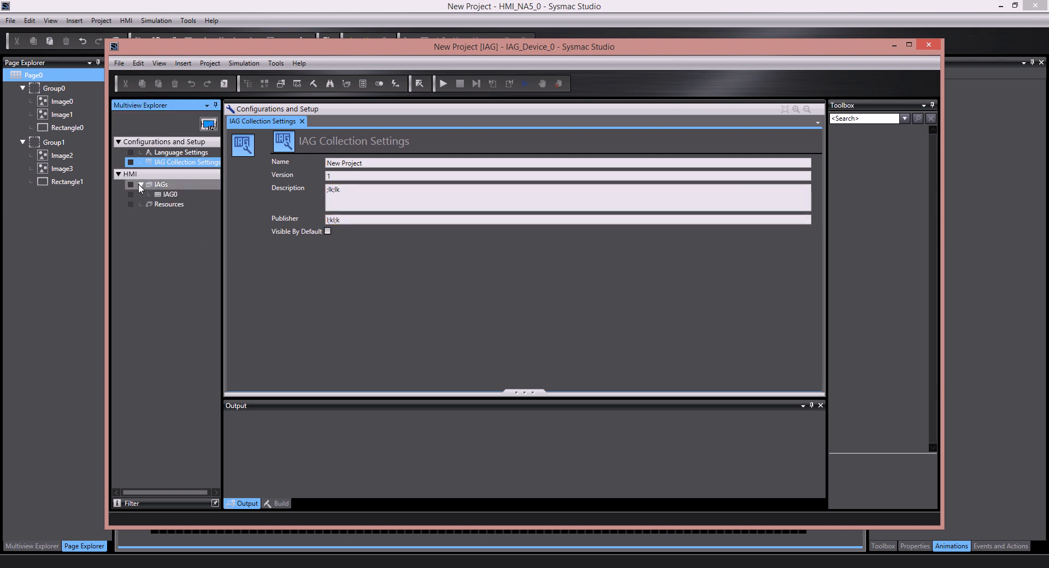
{"action": "double_click", "coordinate": [168, 194]}
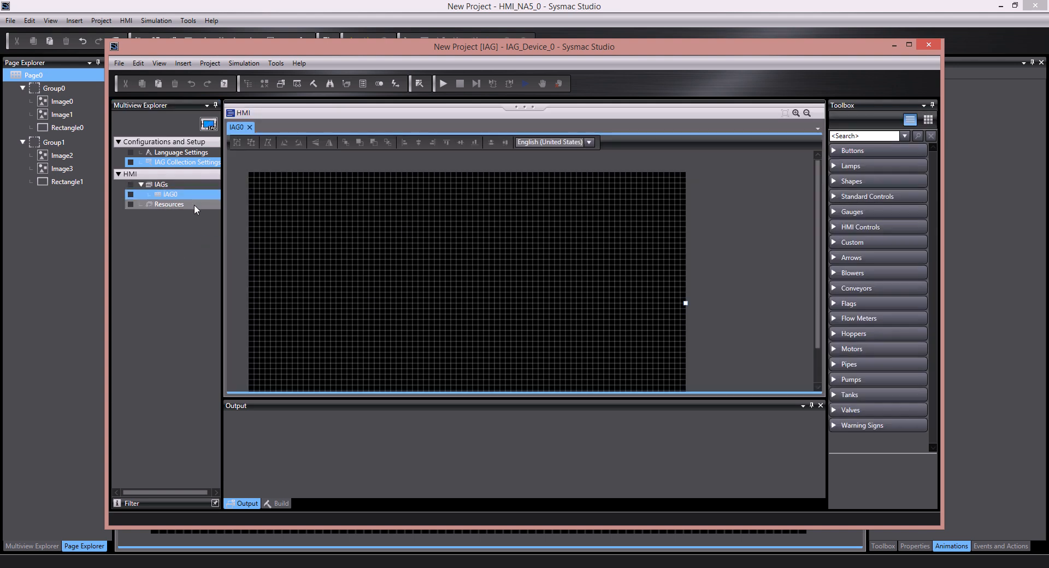
{"action": "right_click", "coordinate": [160, 186]}
{"action": "mouse_move", "coordinate": [175, 194]}
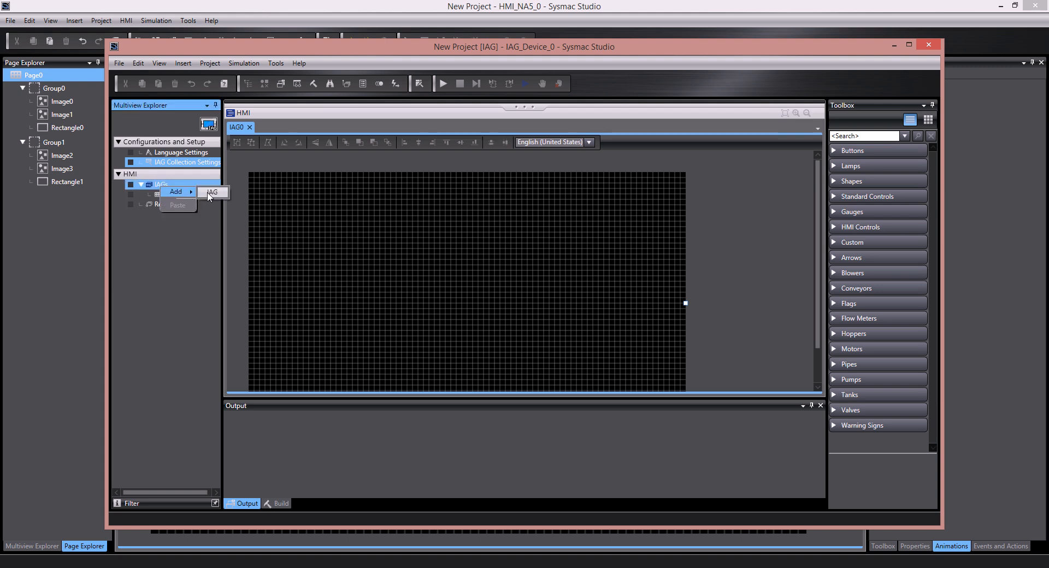
{"action": "left_click", "coordinate": [210, 195]}
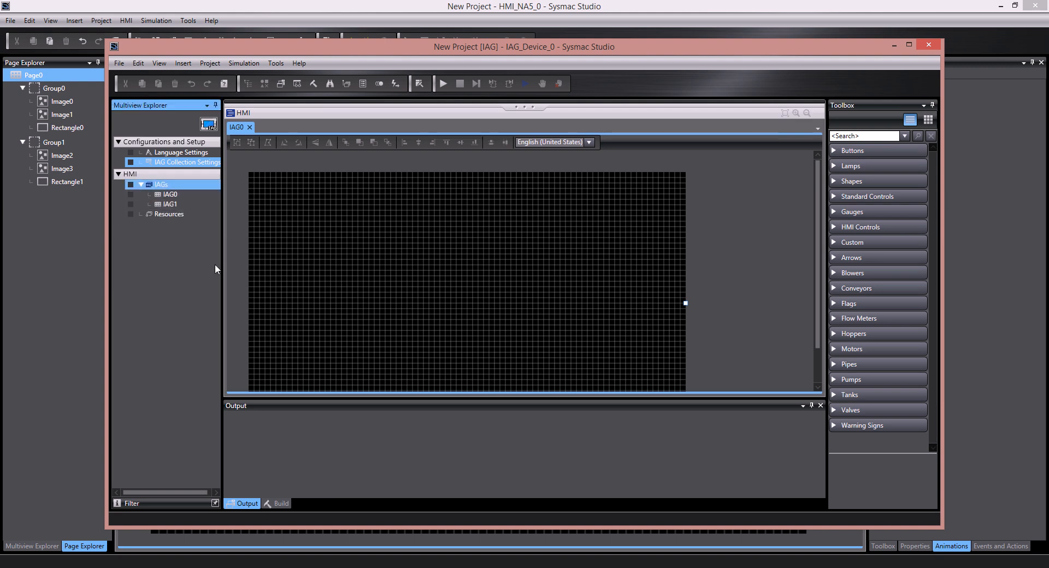
- Rename IAG0 as BizzPompe
{"action": "left_click", "coordinate": [170, 195]}
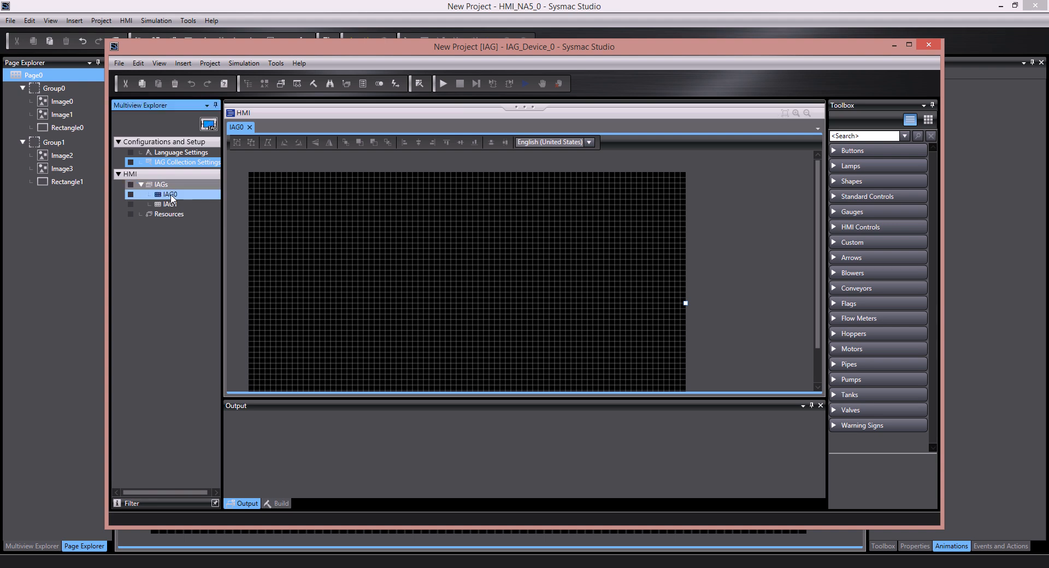
{"action": "right_click", "coordinate": [172, 197]}
{"action": "left_click", "coordinate": [194, 237]}
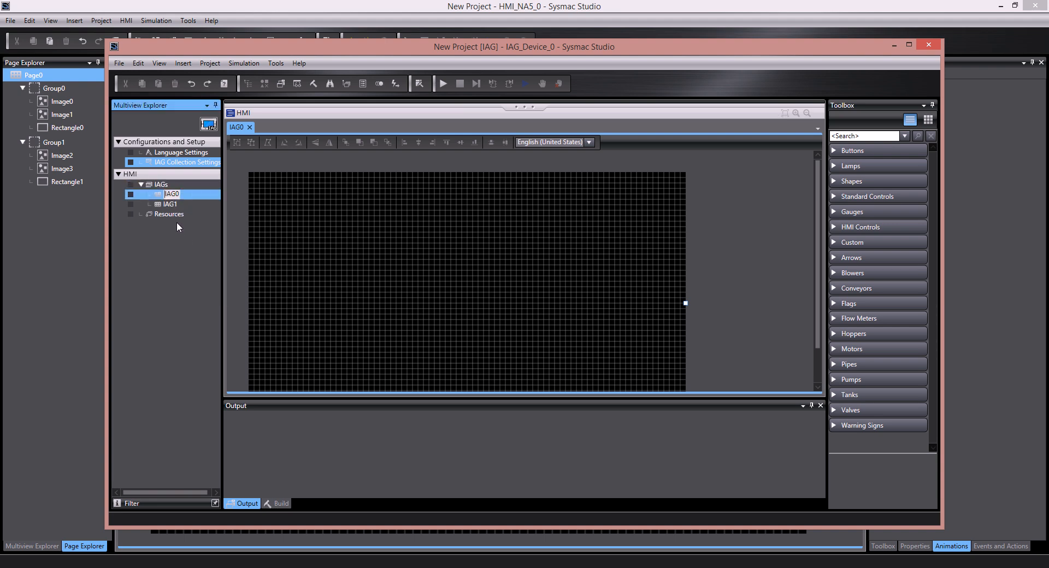
{"action": "type", "text": "BizzPompe"}
{"action": "key", "text": "Return"}
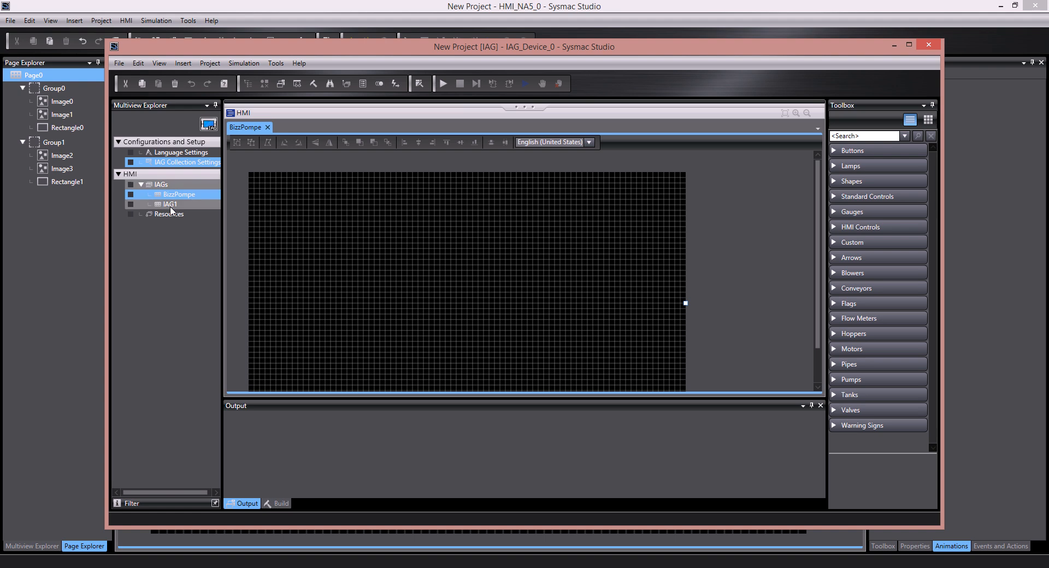
{"action": "left_click", "coordinate": [169, 195]}
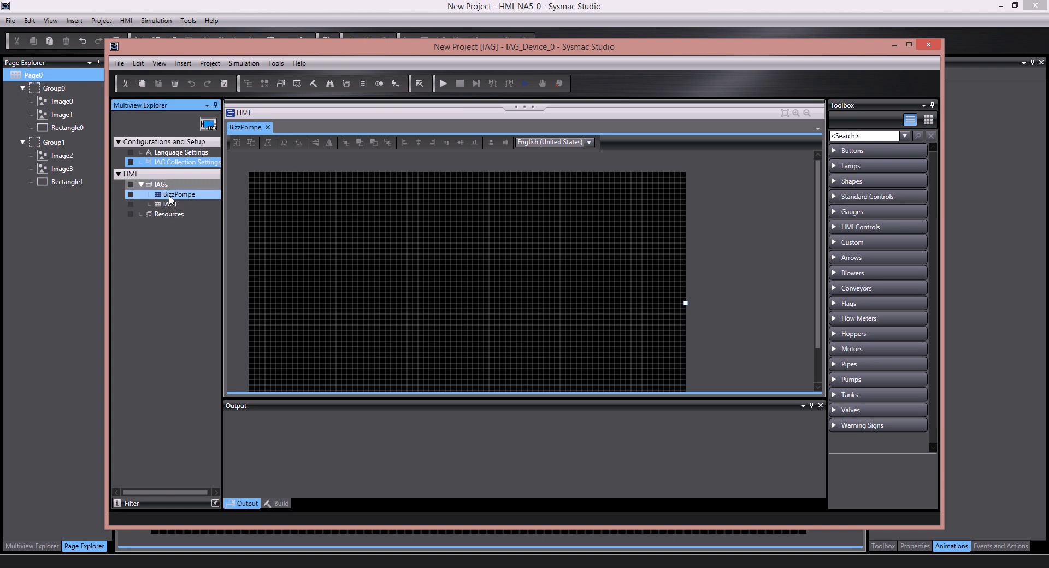
- Show the properties of the BizzPompe IAG, maximize the project window, and set the IAG's version to 1
{"action": "left_click", "coordinate": [547, 276]}
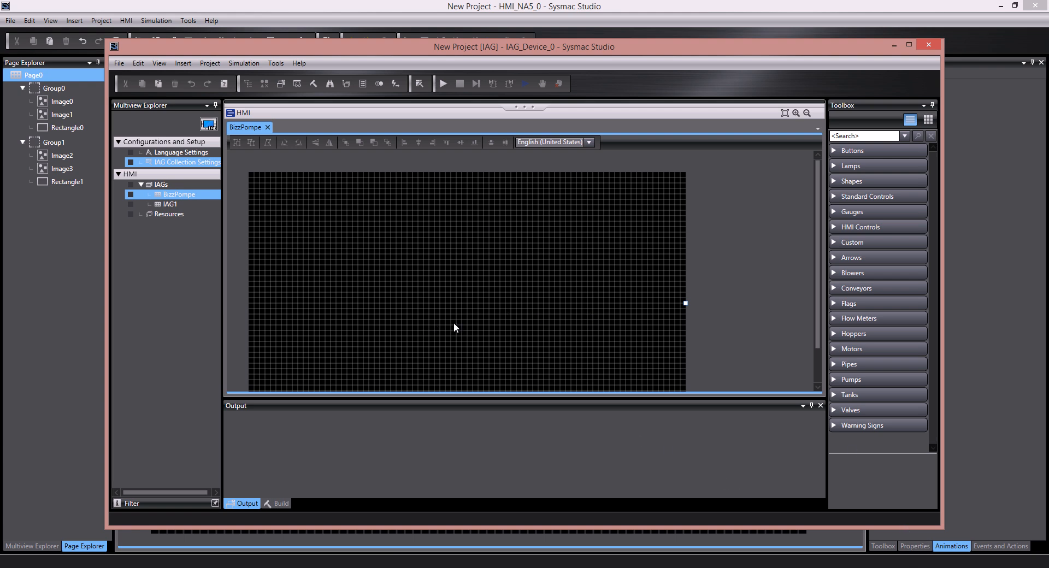
{"action": "right_click", "coordinate": [445, 301]}
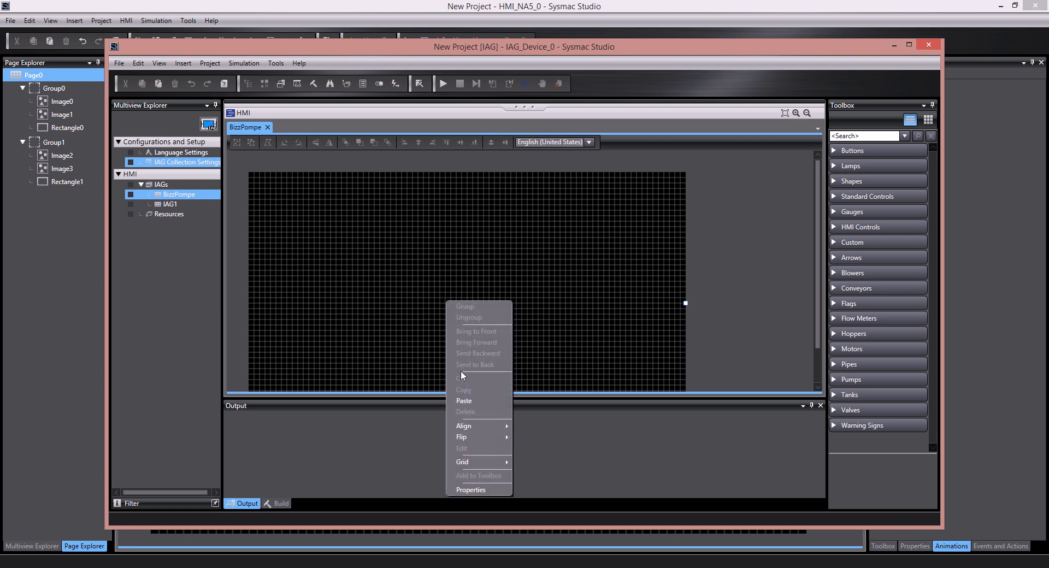
{"action": "left_click", "coordinate": [467, 490]}
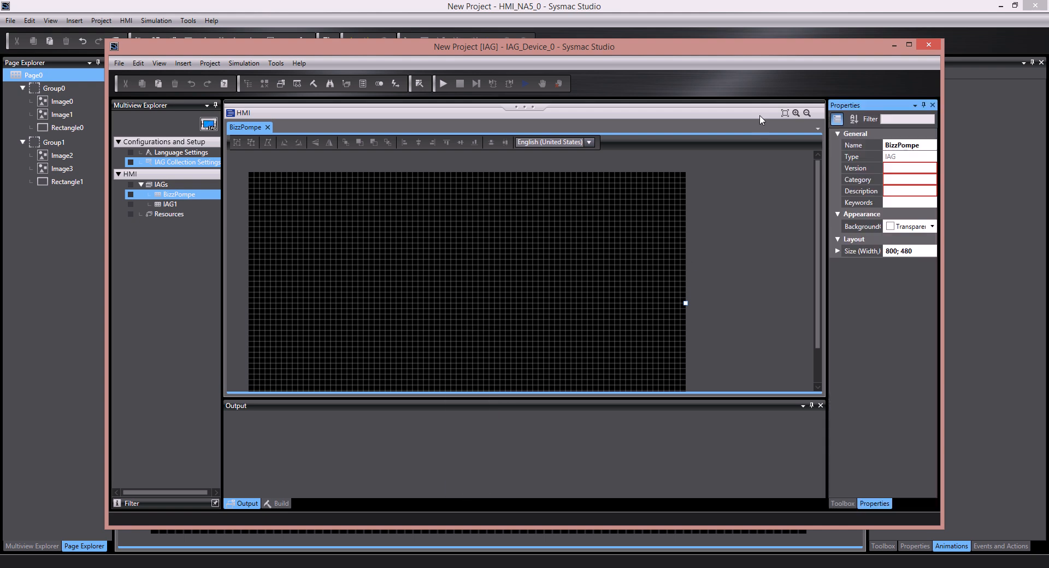
{"action": "left_click", "coordinate": [909, 45]}
{"action": "left_click", "coordinate": [1014, 125]}
{"action": "type", "text": "1"}
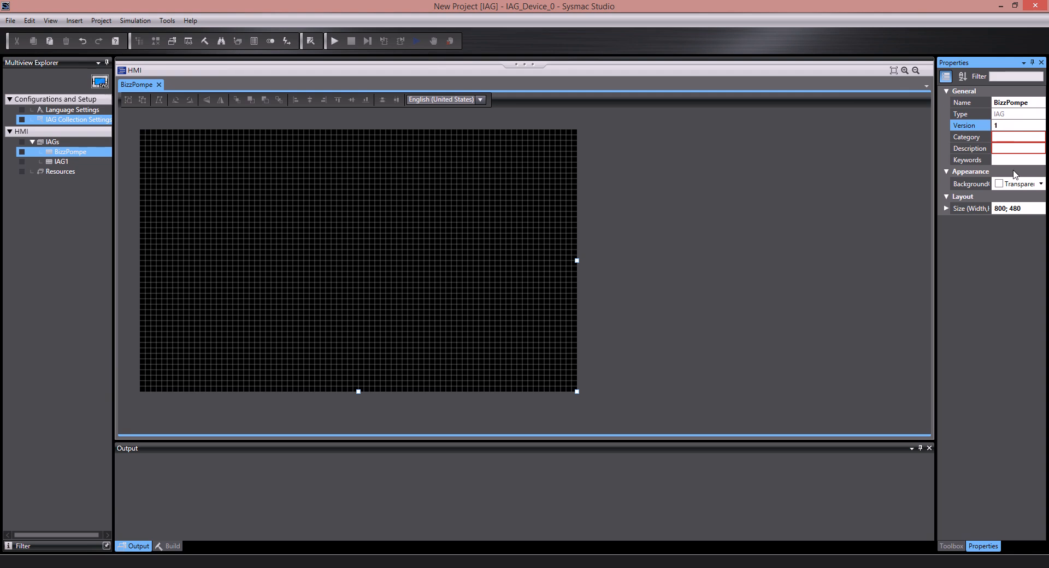
{"action": "key", "text": "Tab"}
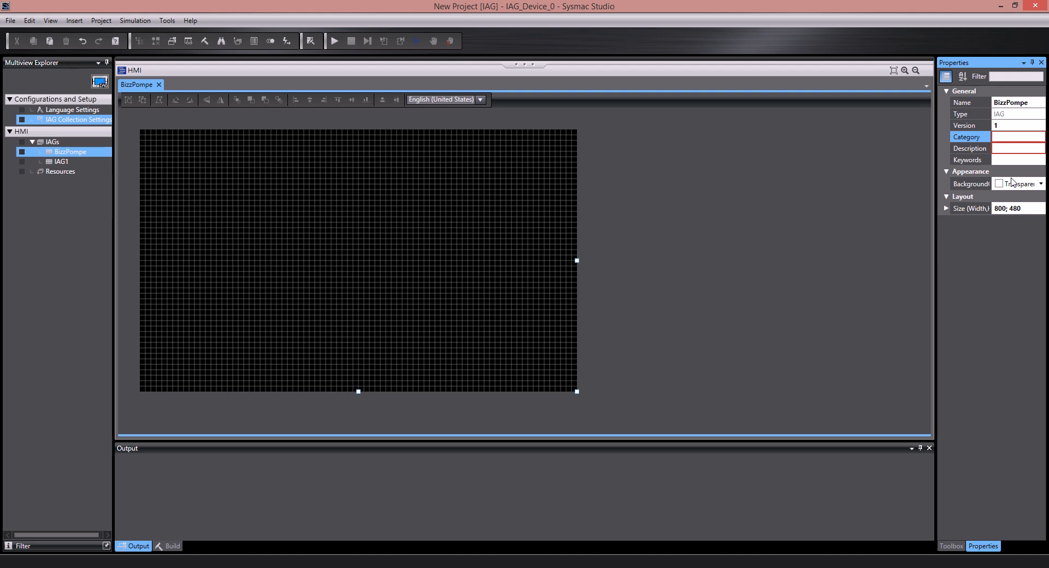
- Set the BizzPompe IAG's category to PompeBizz
{"action": "type", "text": "B"}
{"action": "type", "text": "Pom"}
{"action": "type", "text": "pe"}
{"action": "key", "text": "Return"}
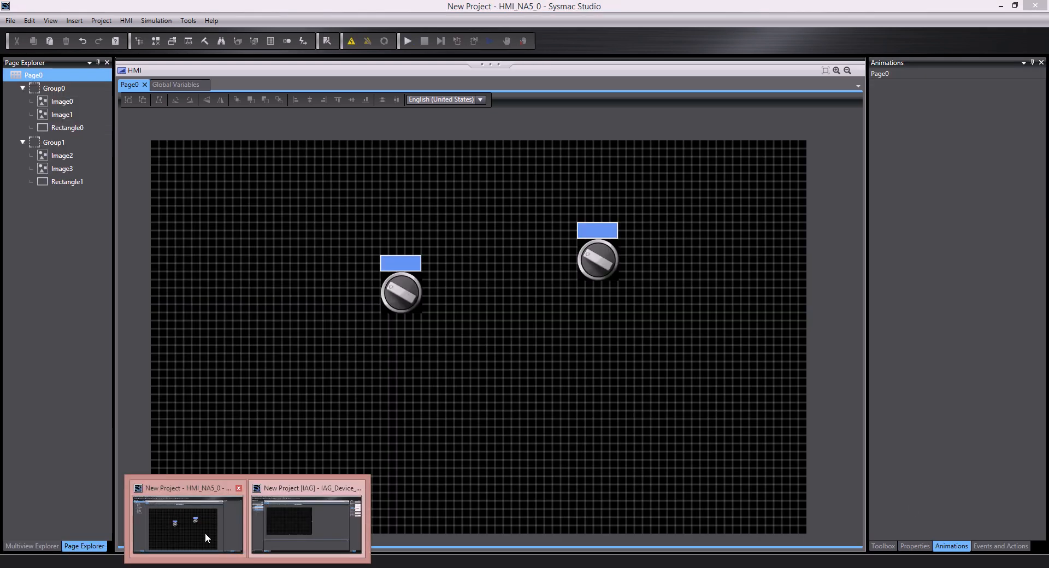
- View the toolbox categories in the HMI_NA5_0 project window, and return to the IAG project window
{"action": "left_click", "coordinate": [205, 532]}
{"action": "left_click", "coordinate": [888, 546]}
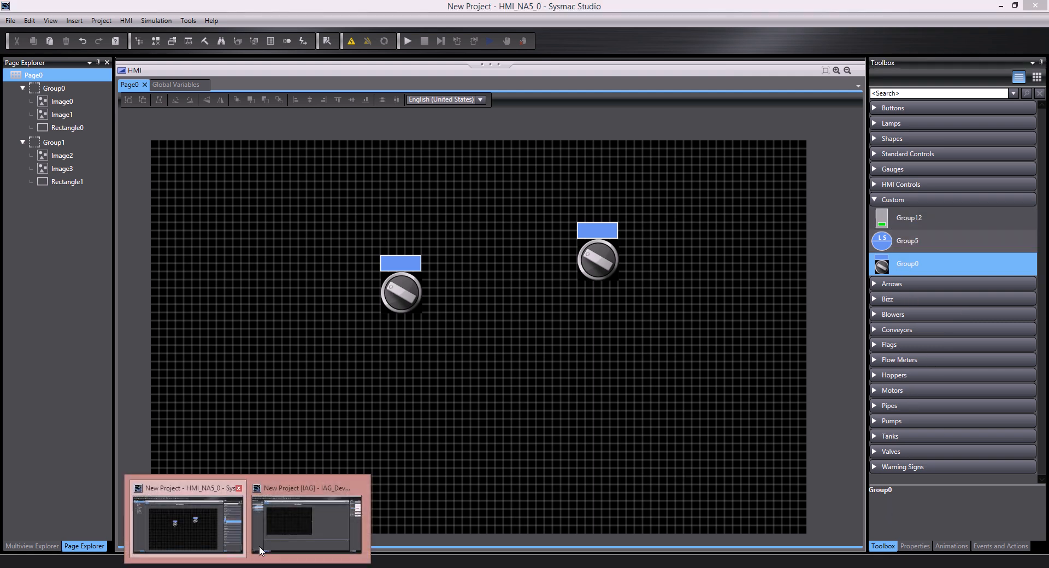
{"action": "left_click", "coordinate": [261, 548]}
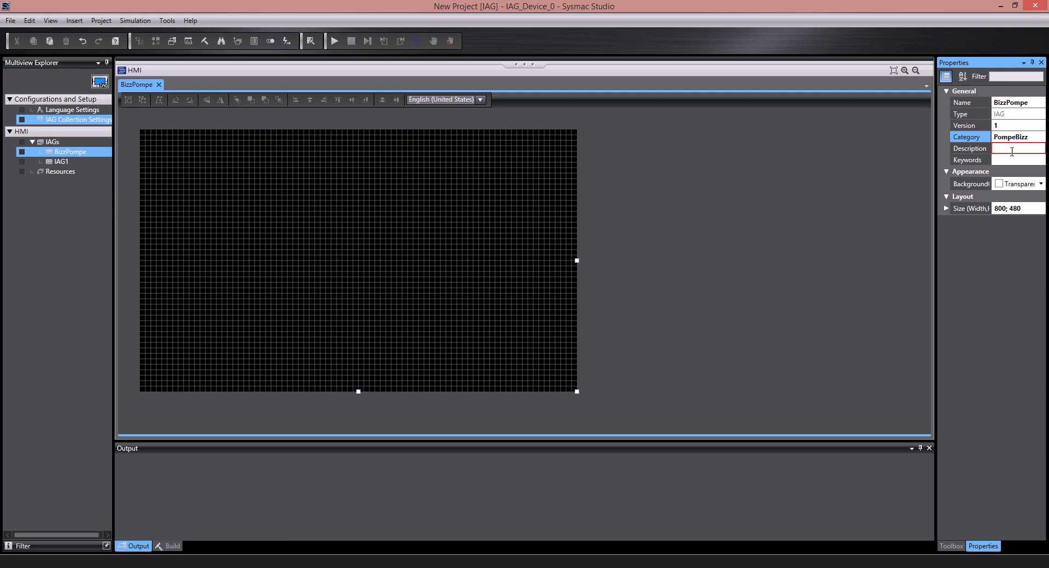
- Enter the IAG description "kjhkhjk" and shrink the BizzPompe canvas to about 260 by 220
{"action": "left_click", "coordinate": [1011, 152]}
{"action": "type", "text": "kjhkhjk"}
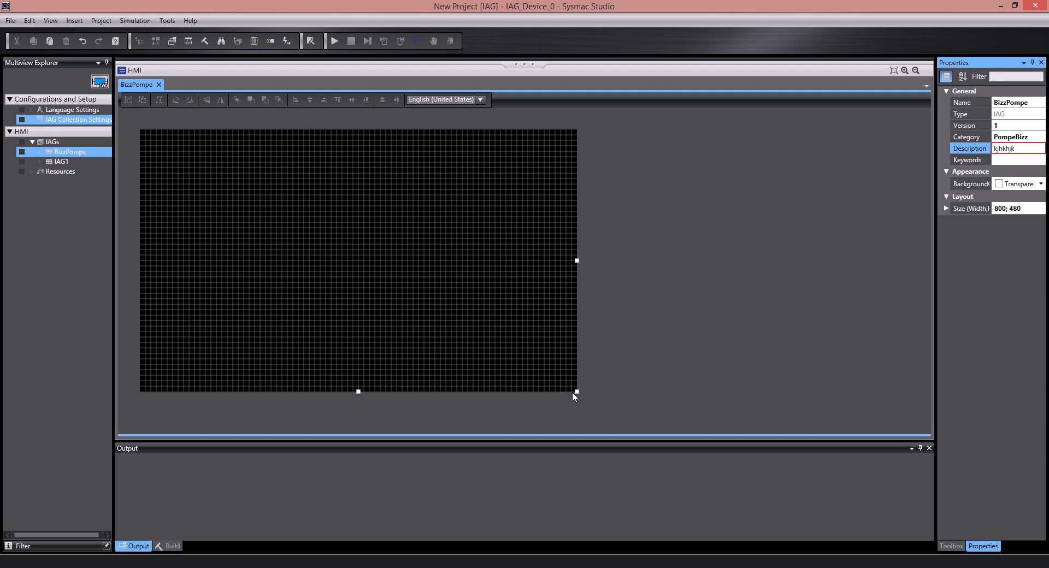
{"action": "left_click_drag", "start_coordinate": [576, 391], "coordinate": [289, 258]}
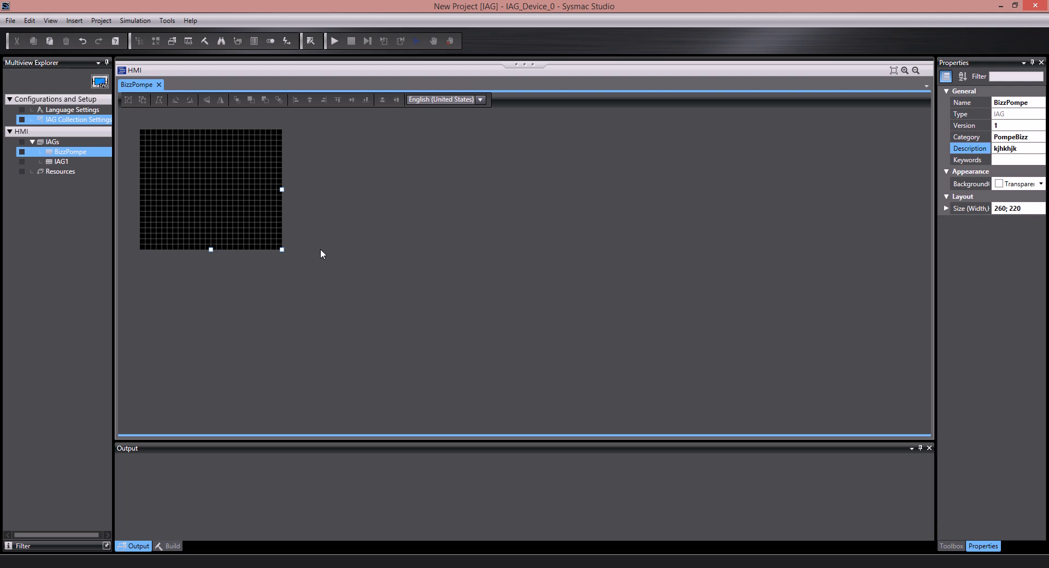
- Add Pump 3 from the Pumps toolbox category to the BizzPompe canvas
{"action": "left_click", "coordinate": [945, 545]}
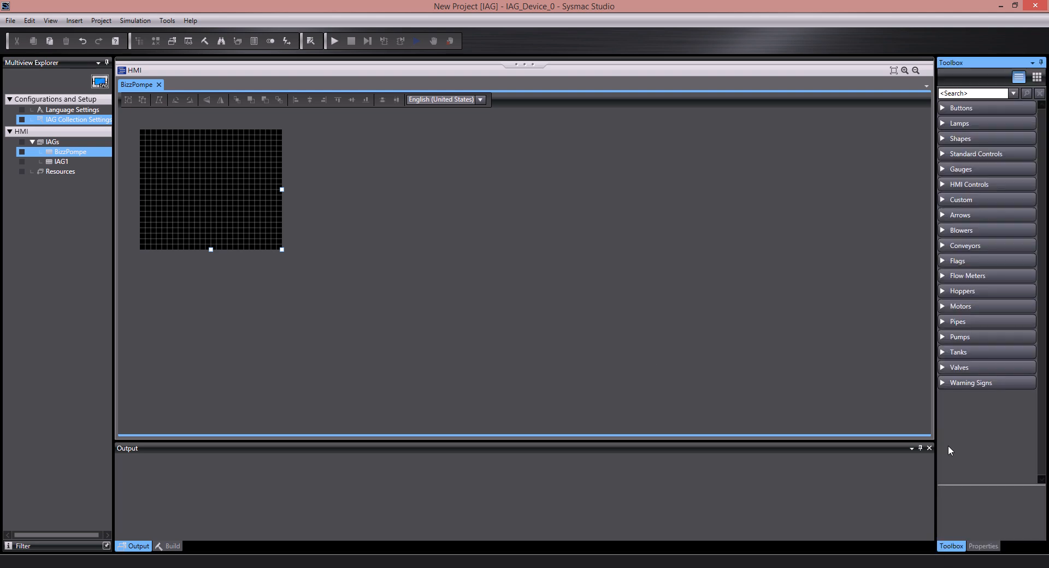
{"action": "left_click", "coordinate": [943, 338]}
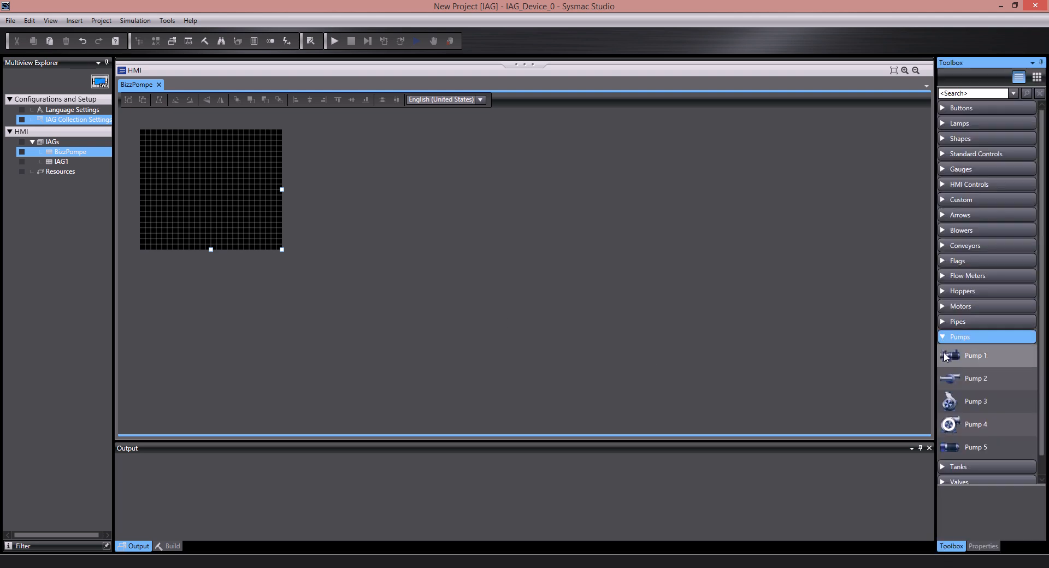
{"action": "left_click_drag", "start_coordinate": [955, 411], "coordinate": [204, 197]}
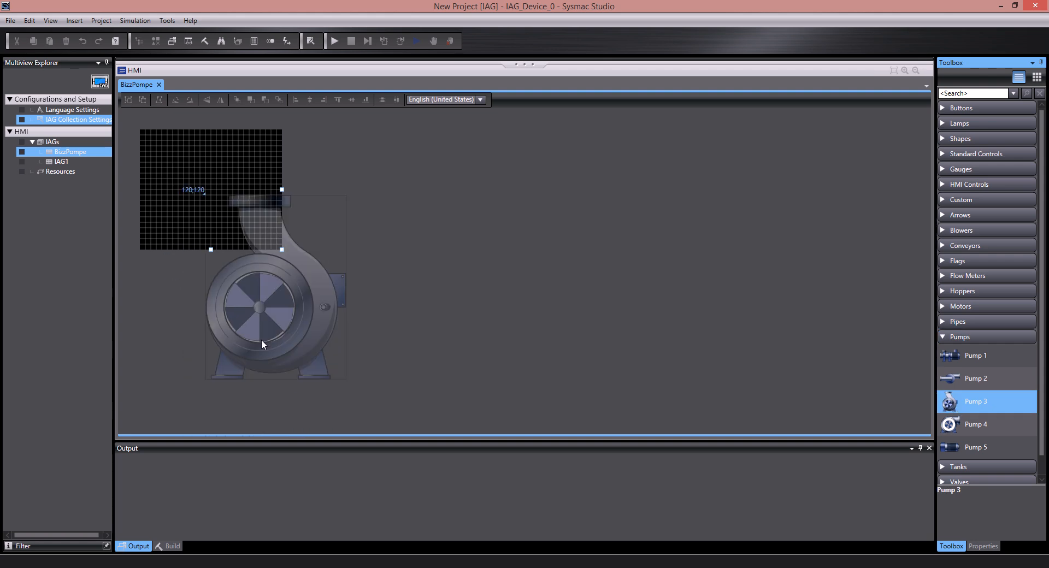
- Shrink the pump into the canvas's upper-left corner and reduce the canvas to fit tightly around it
{"action": "left_click", "coordinate": [280, 346]}
{"action": "left_click_drag", "start_coordinate": [345, 379], "coordinate": [288, 293]}
{"action": "left_click_drag", "start_coordinate": [227, 257], "coordinate": [167, 192]}
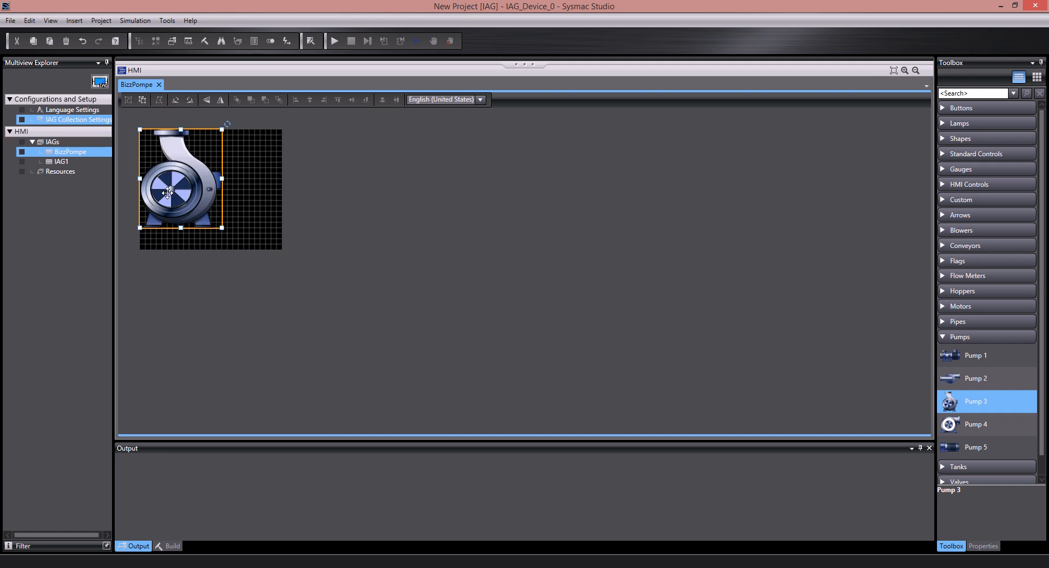
{"action": "left_click", "coordinate": [252, 227]}
{"action": "left_click_drag", "start_coordinate": [281, 250], "coordinate": [223, 227]}
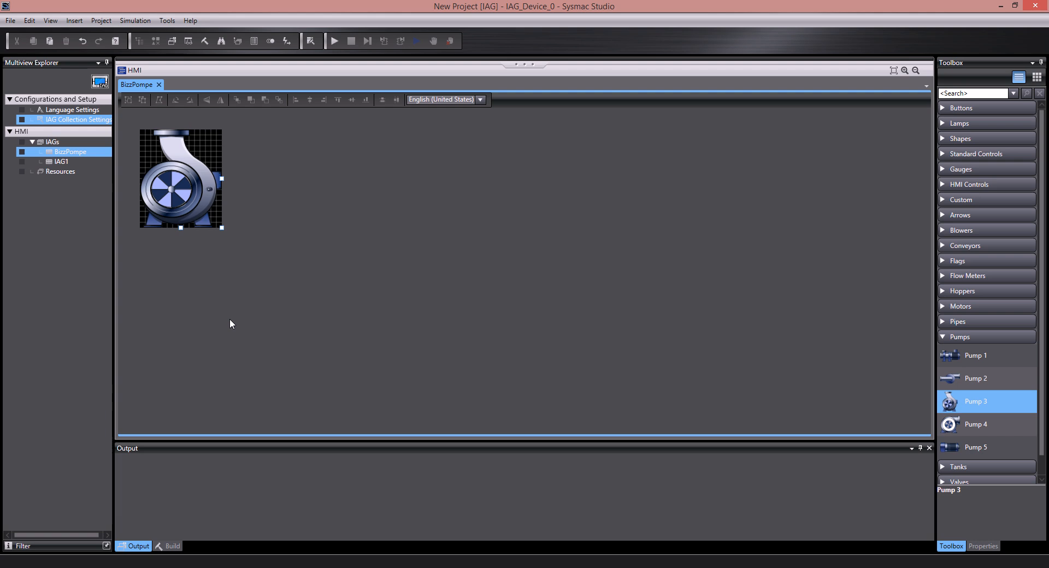
- Show the Page Explorer for the BizzPompe IAG
{"action": "scroll", "coordinate": [230, 319], "scroll_direction": "up", "scroll_amount": 6}
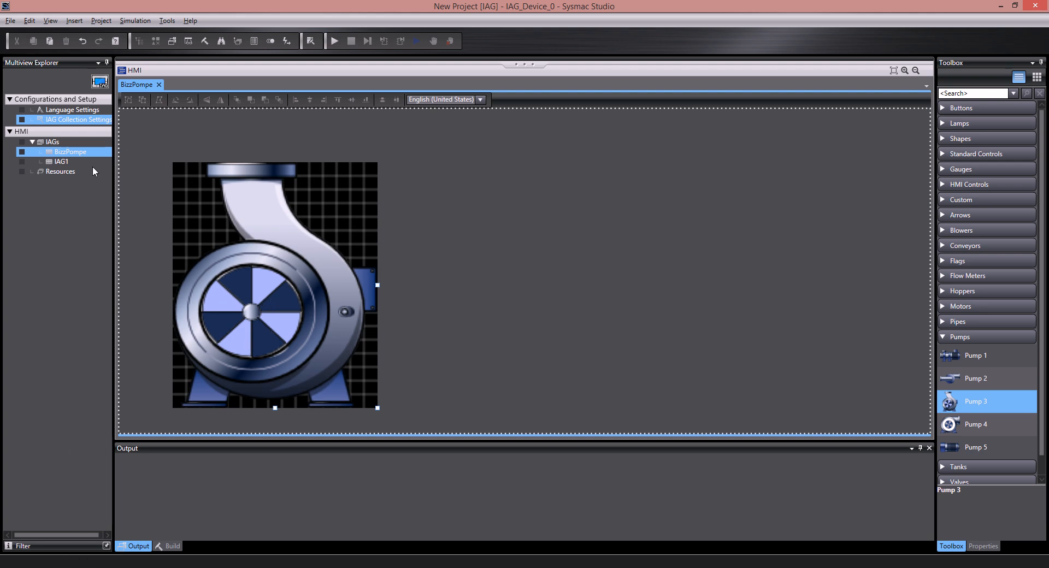
{"action": "left_click", "coordinate": [50, 20]}
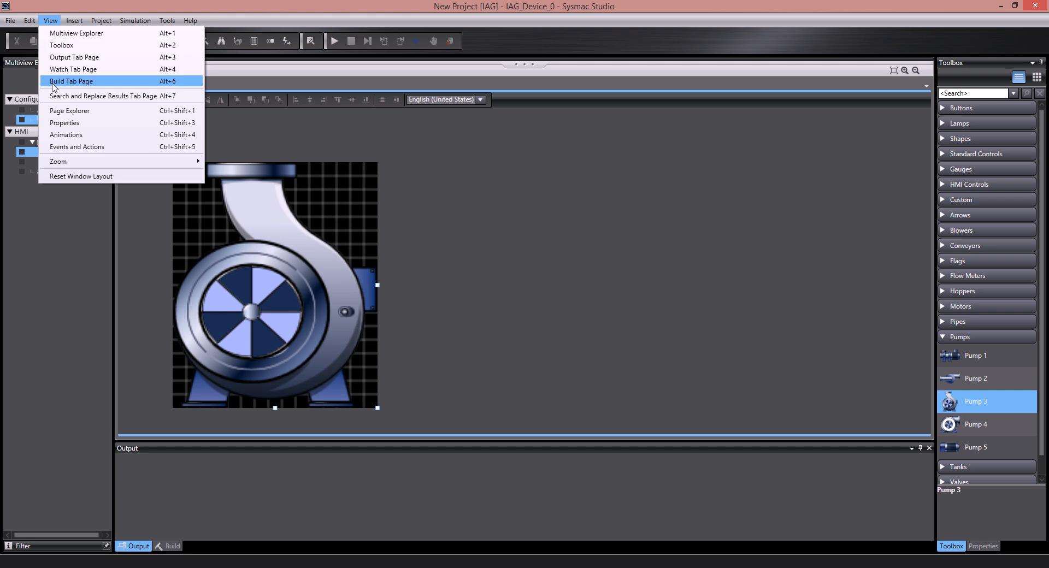
{"action": "left_click", "coordinate": [57, 111]}
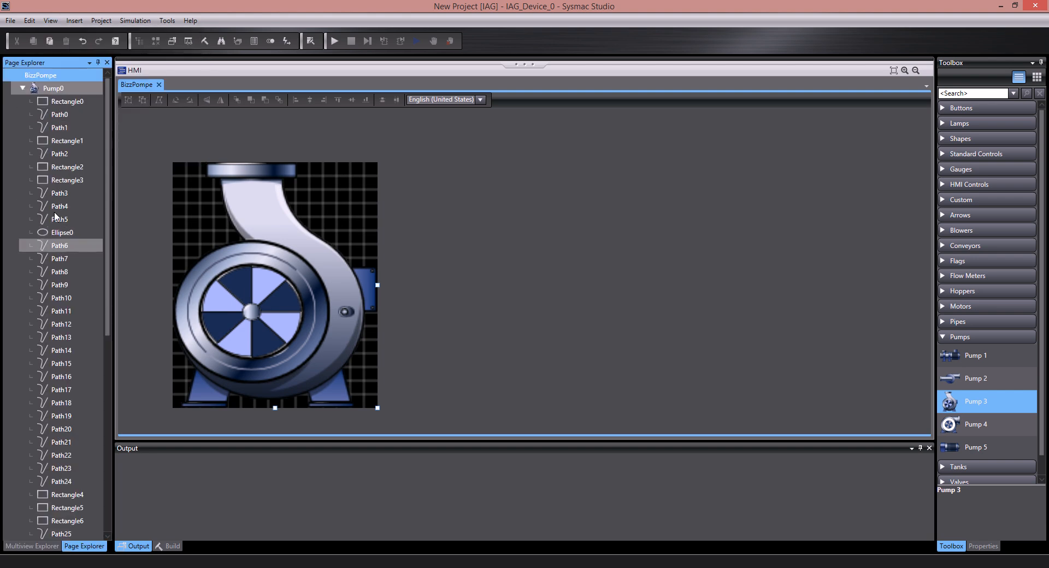
- Examine the individual shapes inside Pump0 to identify which paths form the impeller blades
{"action": "left_click", "coordinate": [61, 180]}
{"action": "left_click", "coordinate": [58, 140]}
{"action": "left_click", "coordinate": [60, 127]}
{"action": "left_click", "coordinate": [65, 193]}
{"action": "left_click", "coordinate": [70, 245]}
{"action": "left_click", "coordinate": [62, 284]}
{"action": "left_click", "coordinate": [61, 300]}
{"action": "left_click", "coordinate": [57, 259]}
{"action": "left_click", "coordinate": [54, 232]}
{"action": "left_click", "coordinate": [49, 192]}
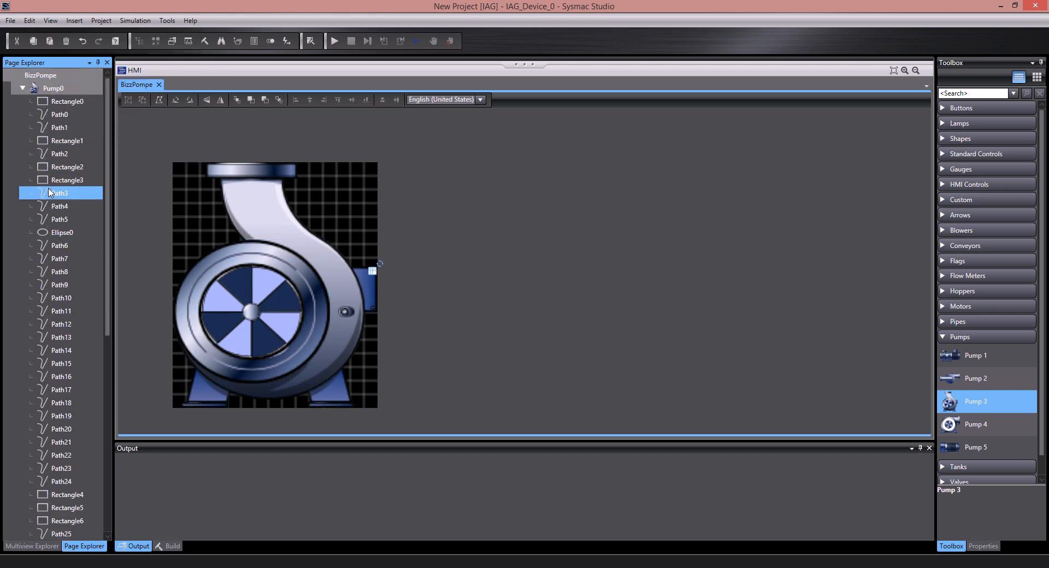
{"action": "left_click", "coordinate": [58, 258]}
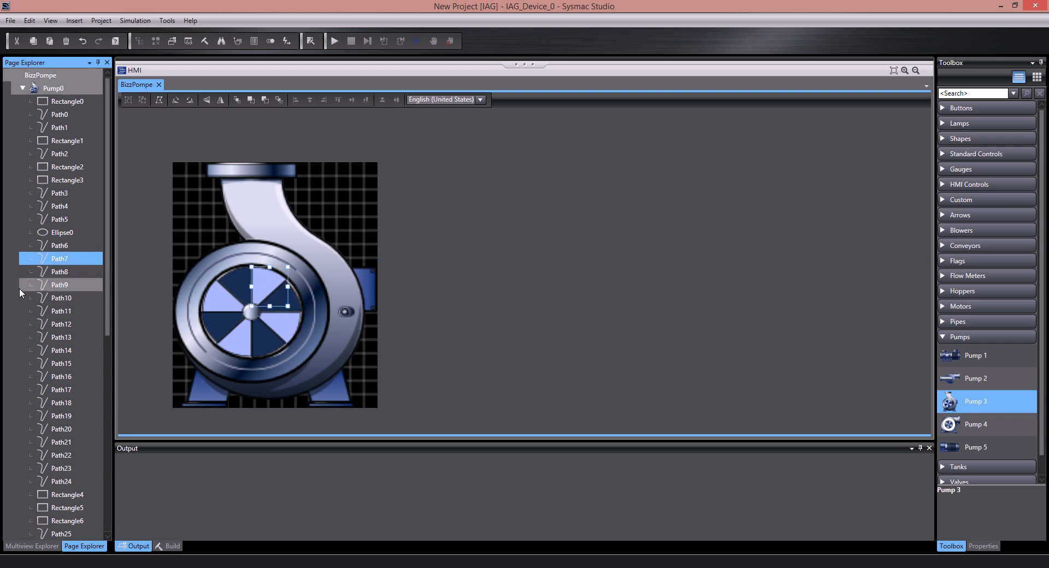
{"action": "key", "text": "Down"}
{"action": "key", "text": "Down"}
{"action": "key", "text": "Down"}
{"action": "key", "text": "Down"}
{"action": "key", "text": "Down"}
{"action": "key", "text": "Down"}
{"action": "key", "text": "Down"}
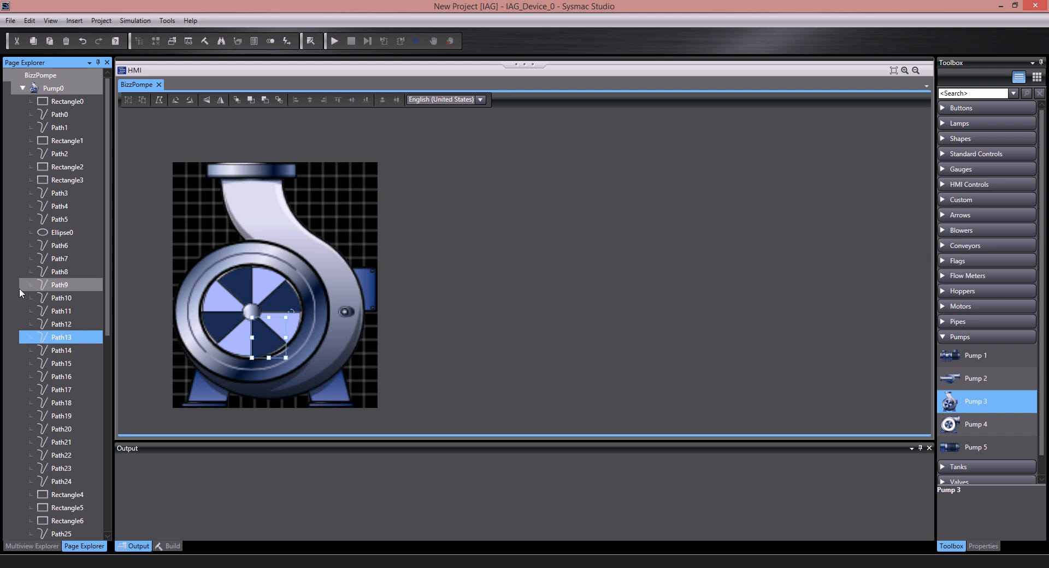
{"action": "key", "text": "Up"}
{"action": "key", "text": "Up"}
{"action": "key", "text": "Up"}
{"action": "key", "text": "Up"}
{"action": "key", "text": "Up"}
{"action": "key", "text": "Up"}
{"action": "key", "text": "Up"}
{"action": "key", "text": "Up"}
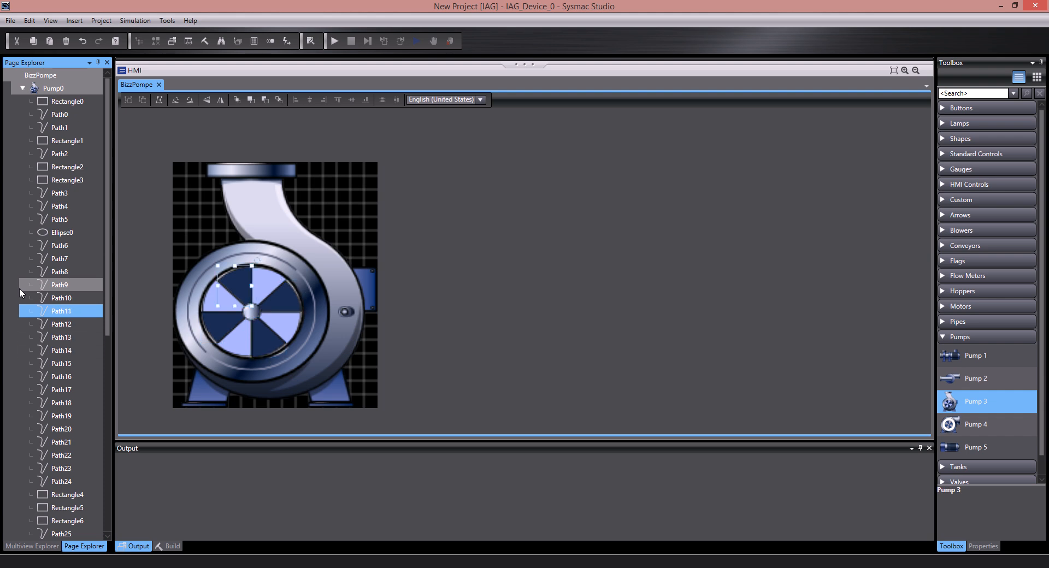
- Group the impeller blade paths Path7 through Path14
{"action": "key", "text": "Down"}
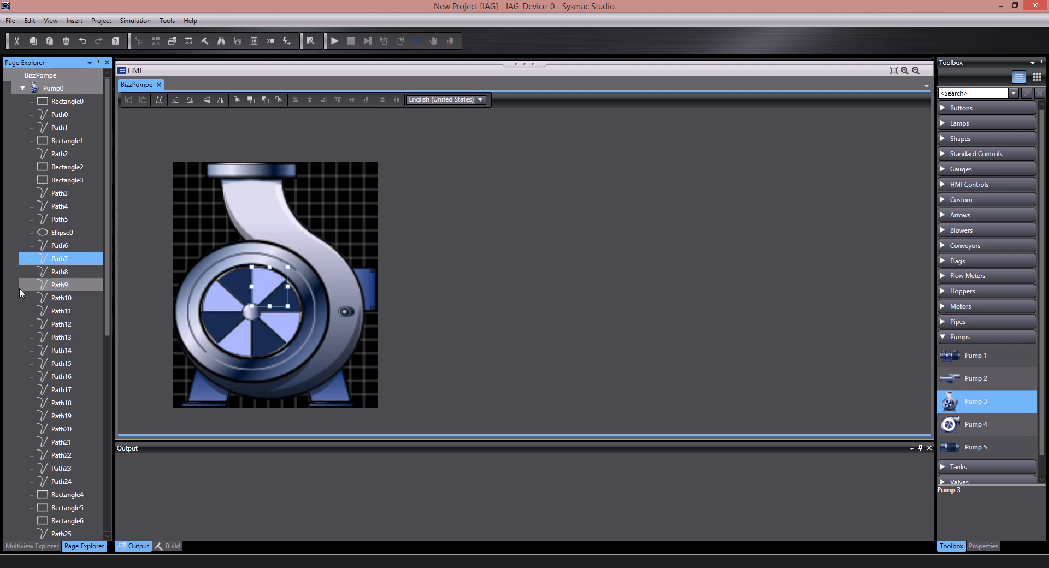
{"action": "key", "text": "shift+Down"}
{"action": "key", "text": "shift+Down"}
{"action": "key", "text": "shift+Down"}
{"action": "key", "text": "shift+Down"}
{"action": "key", "text": "shift+Down"}
{"action": "key", "text": "shift+Down"}
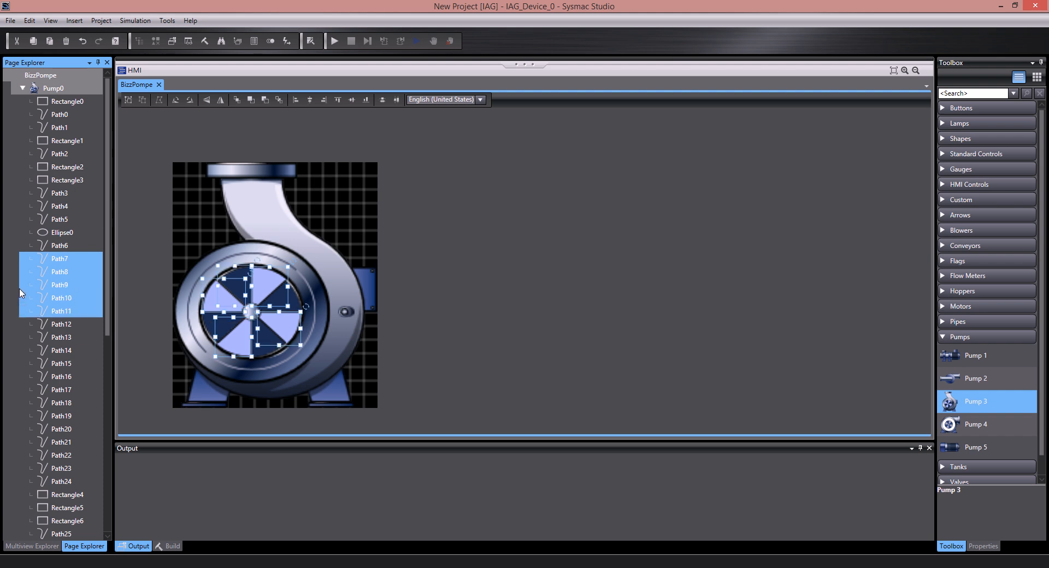
{"action": "key", "text": "shift+Down"}
{"action": "right_click", "coordinate": [20, 293]}
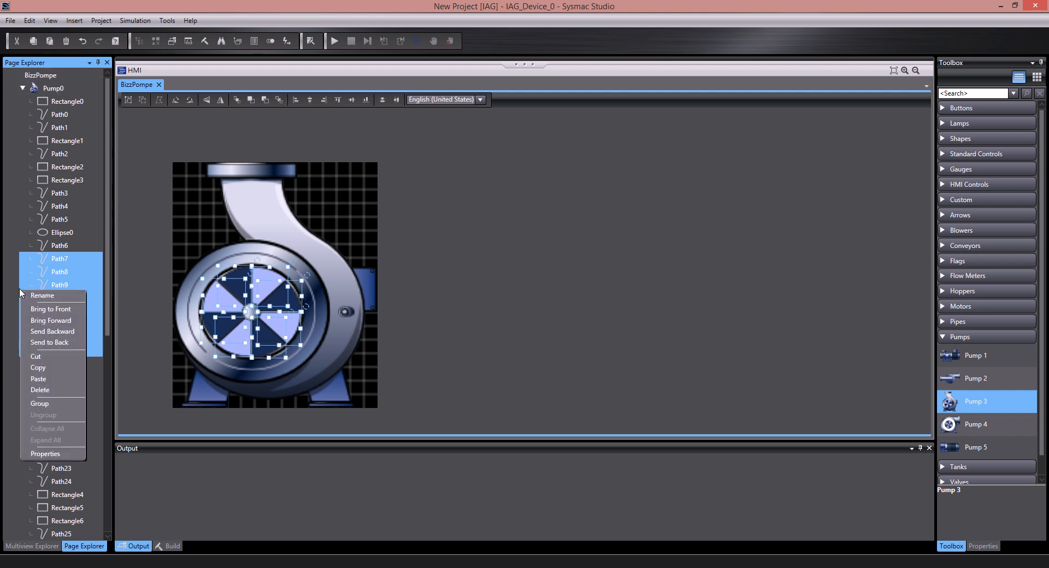
{"action": "left_click", "coordinate": [40, 404]}
- Duplicate the impeller blade group Group0 by copying and pasting it
{"action": "right_click", "coordinate": [60, 264]}
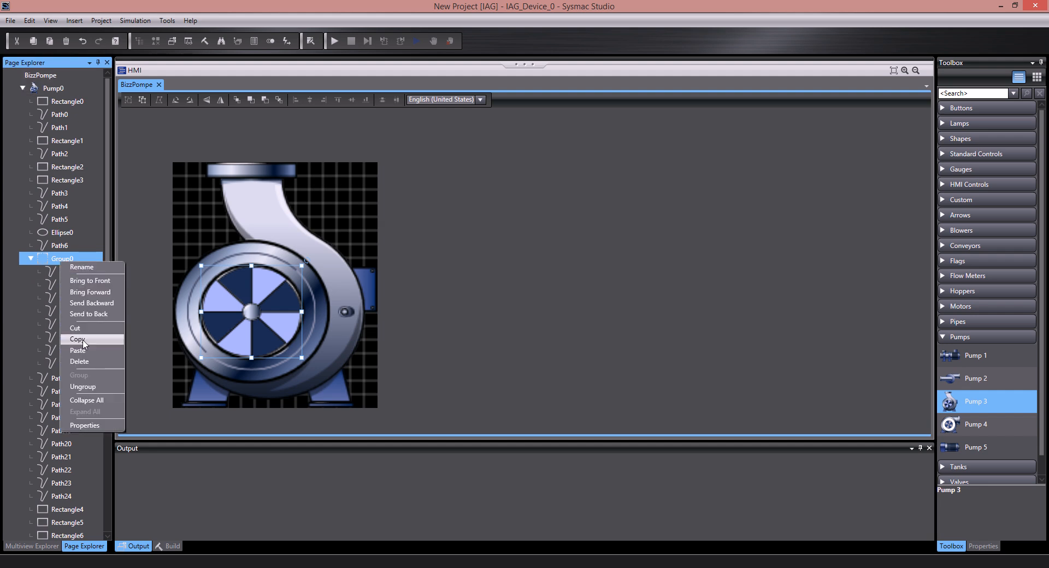
{"action": "left_click", "coordinate": [78, 338]}
{"action": "right_click", "coordinate": [60, 258]}
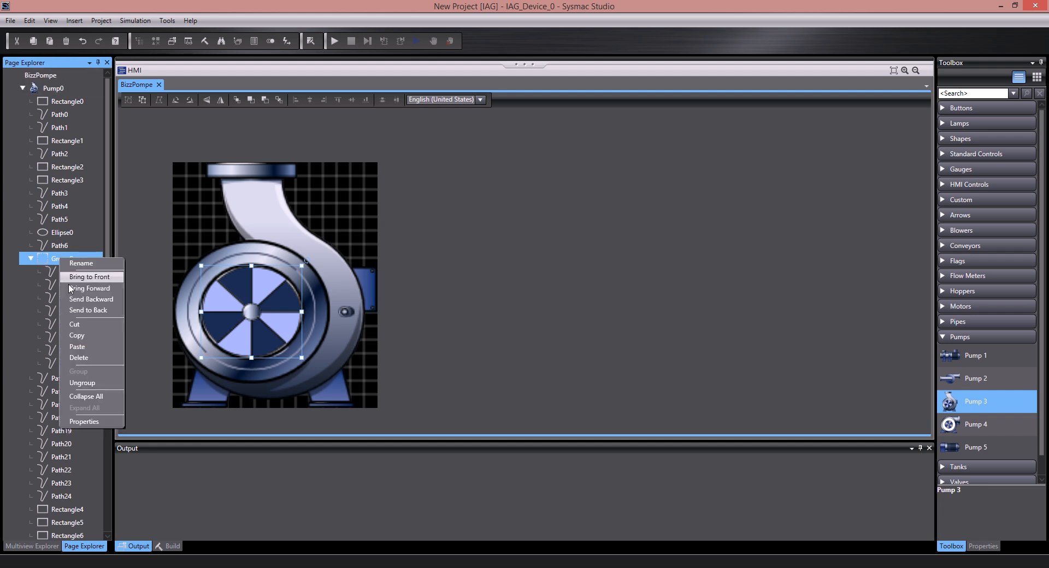
{"action": "left_click", "coordinate": [74, 347]}
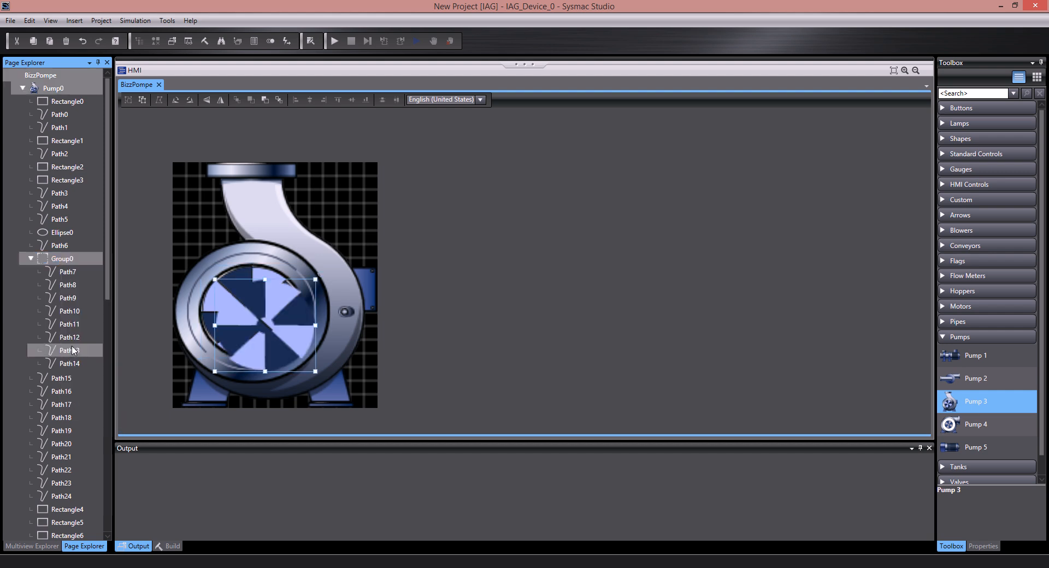
- Move the duplicated blade group Group1 up the object tree into Group0, directly below Path14
{"action": "left_click", "coordinate": [280, 334]}
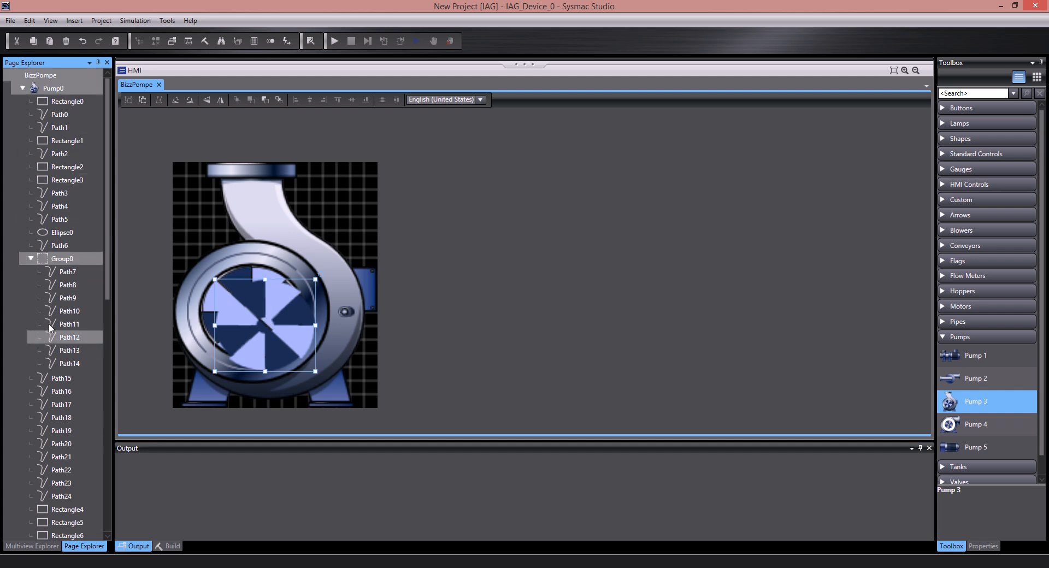
{"action": "left_click_drag", "start_coordinate": [107, 231], "coordinate": [119, 451]}
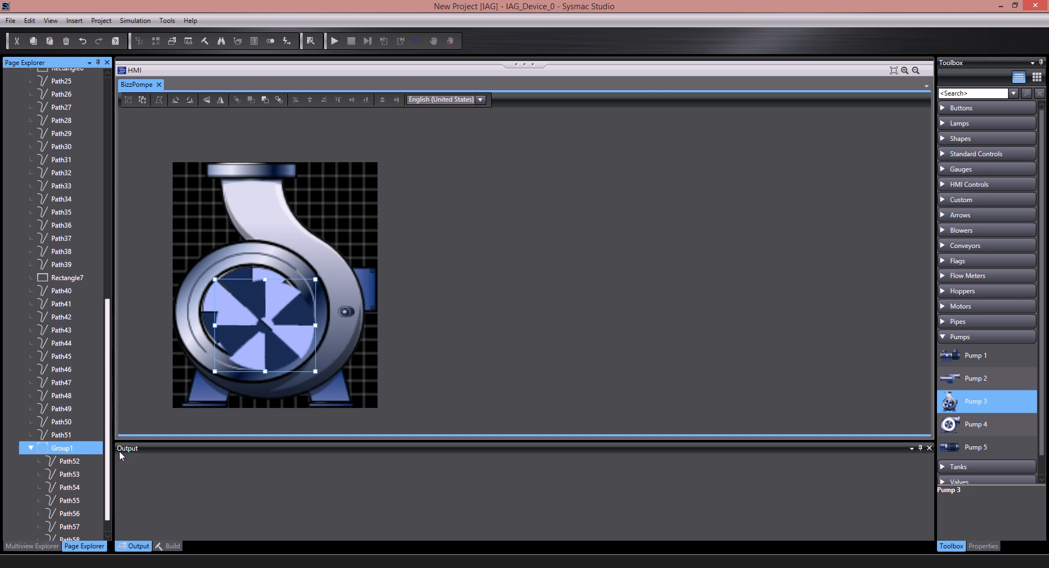
{"action": "right_click", "coordinate": [53, 448]}
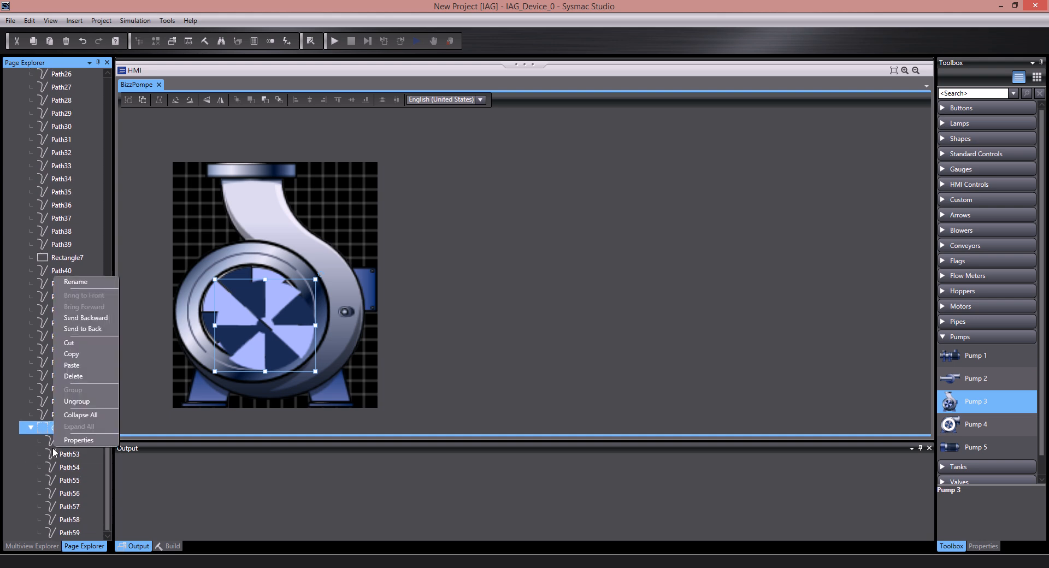
{"action": "left_click", "coordinate": [47, 431]}
{"action": "left_click_drag", "start_coordinate": [55, 428], "coordinate": [55, 93]}
{"action": "scroll", "coordinate": [73, 131], "scroll_direction": "up", "scroll_amount": 6}
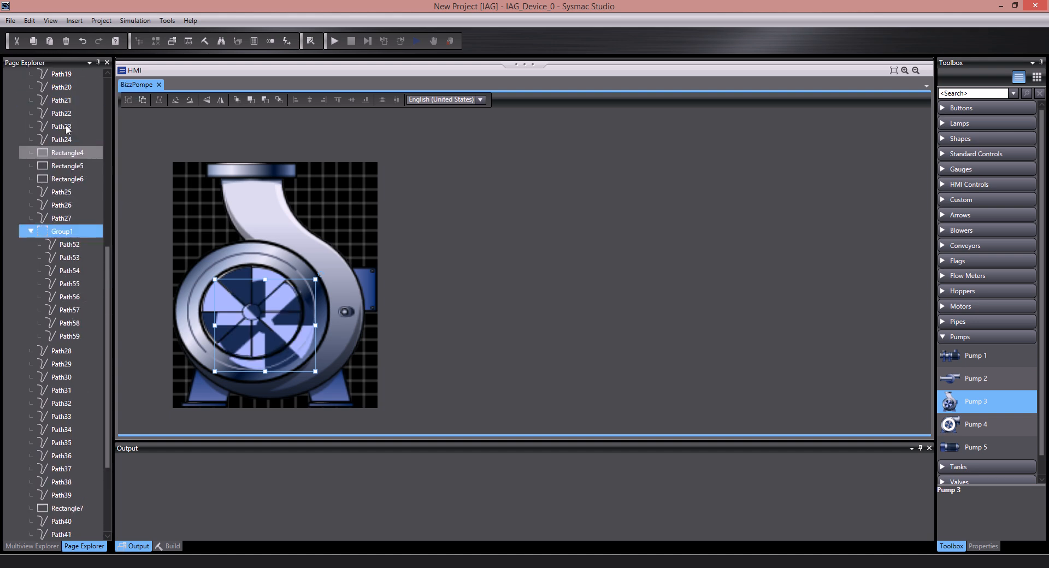
{"action": "left_click_drag", "start_coordinate": [52, 341], "coordinate": [60, 124]}
{"action": "scroll", "coordinate": [57, 123], "scroll_direction": "up", "scroll_amount": 3}
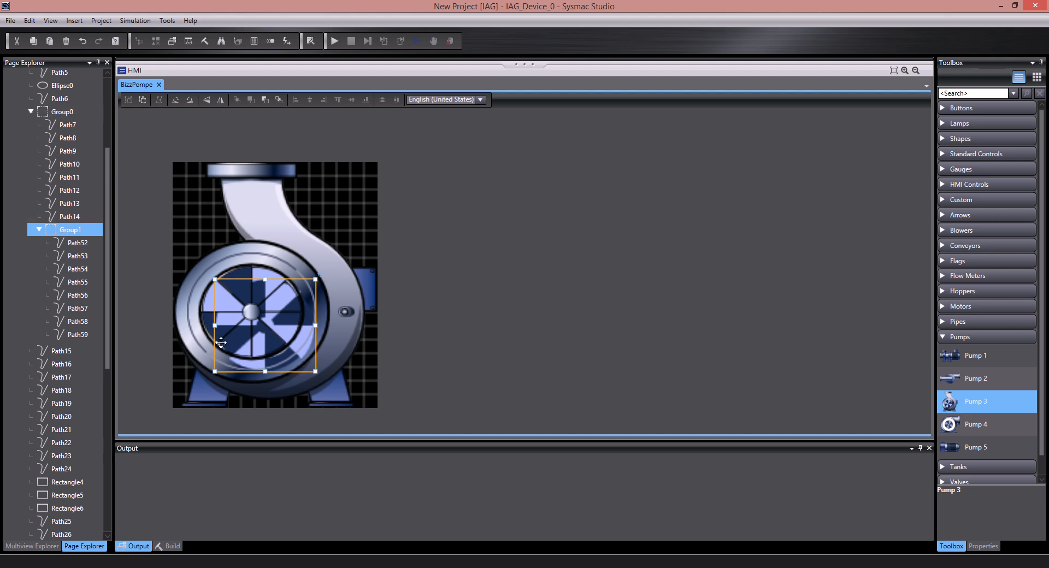
- Nudge Group1 left and up so that it roughly covers the original impeller blades
{"action": "key", "text": "Left"}
{"action": "key", "text": "Left"}
{"action": "key", "text": "Right"}
{"action": "key", "text": "Up"}
{"action": "key", "text": "Up"}
{"action": "key", "text": "Down"}
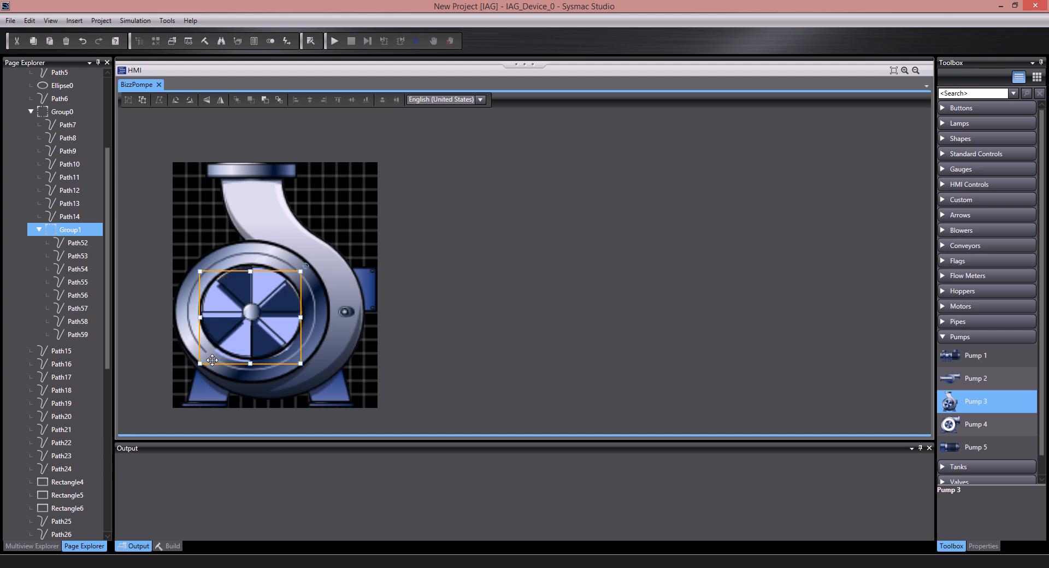
- Turn off Snap to Grid for the pump canvas
{"action": "left_click", "coordinate": [206, 208]}
{"action": "right_click", "coordinate": [206, 209]}
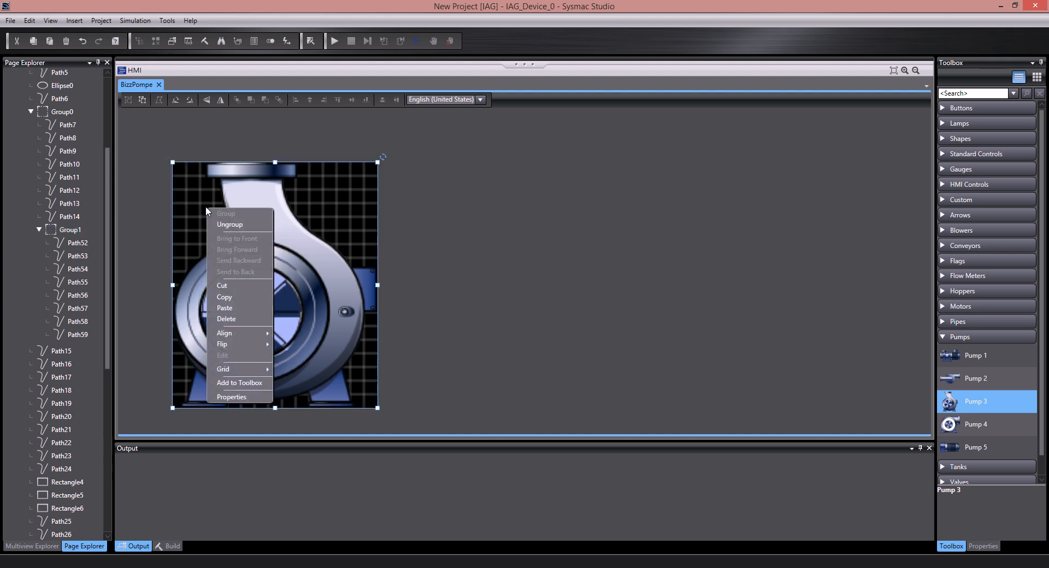
{"action": "mouse_move", "coordinate": [232, 369]}
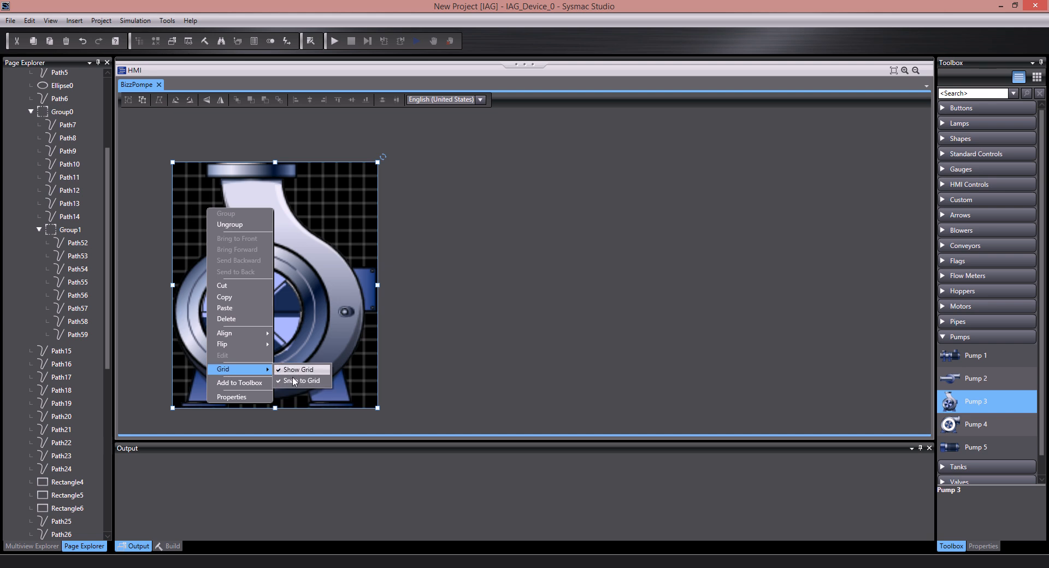
{"action": "left_click", "coordinate": [289, 381]}
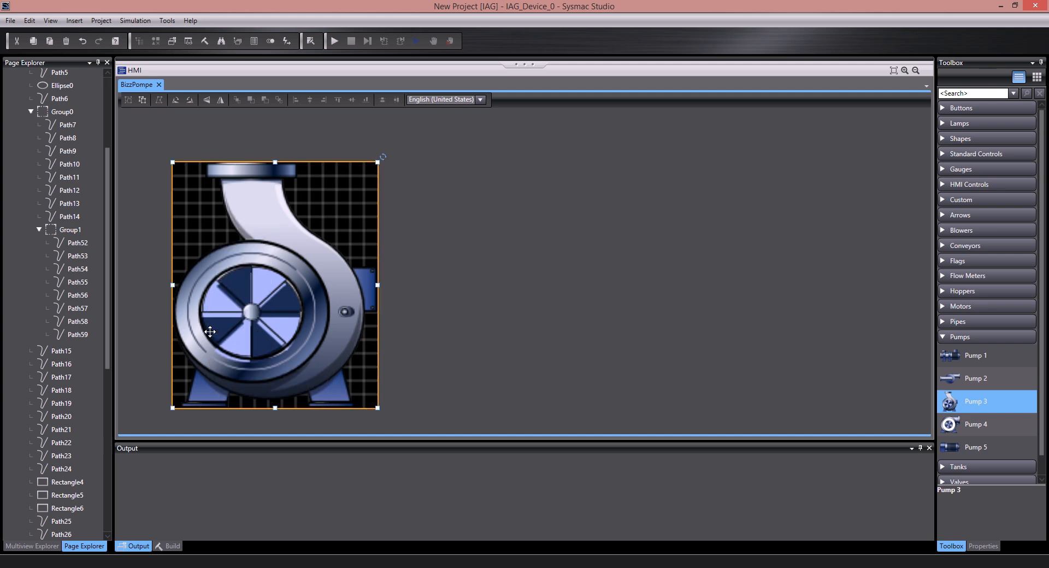
- Nudge Group1 upward in fine increments to align it exactly over the original impeller blades
{"action": "left_click", "coordinate": [66, 232]}
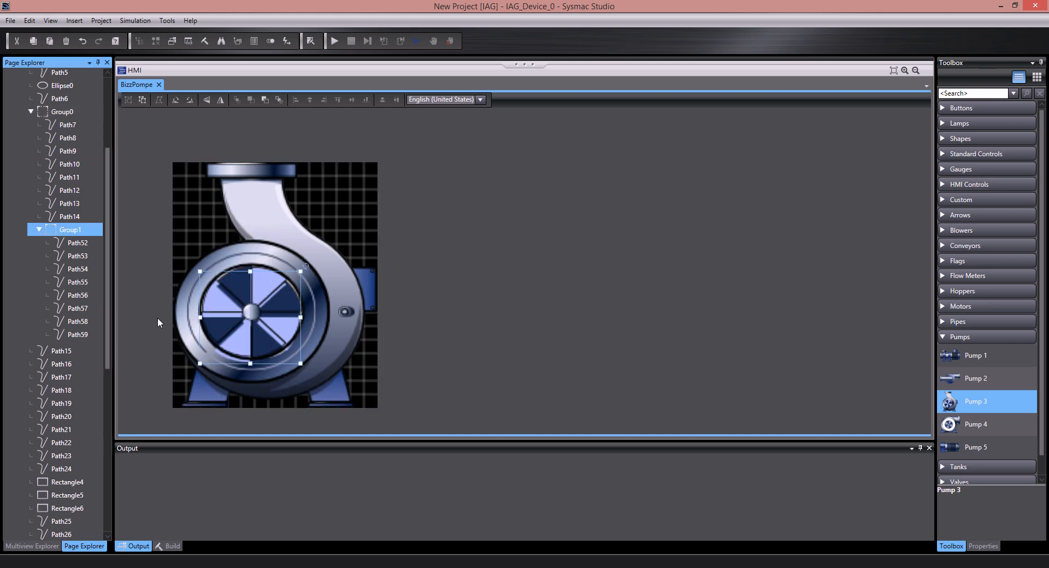
{"action": "key", "text": "Up"}
{"action": "key", "text": "Down"}
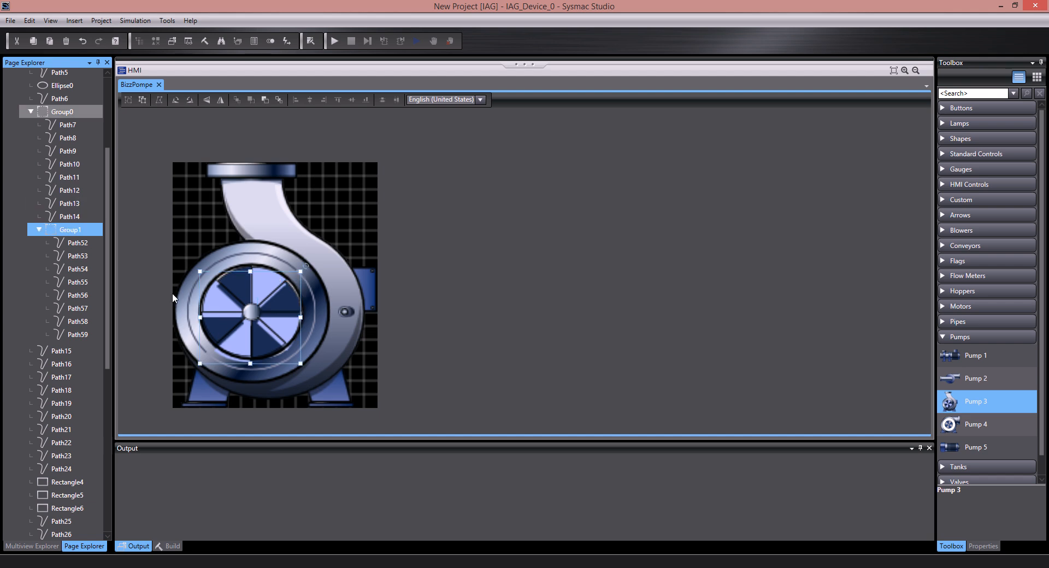
{"action": "key", "text": "Up"}
{"action": "key", "text": "Up"}
{"action": "key", "text": "Up"}
{"action": "key", "text": "Up"}
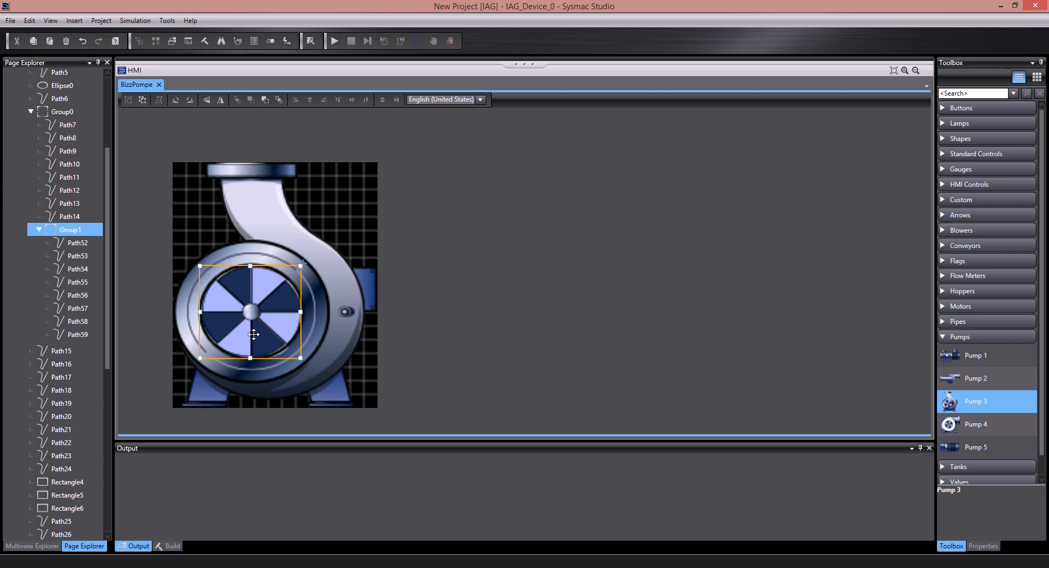
- Rename the original impeller blade group Group0 as ON_ and its nested duplicate Group1 as OFF_
{"action": "left_click", "coordinate": [71, 112]}
{"action": "right_click", "coordinate": [61, 113]}
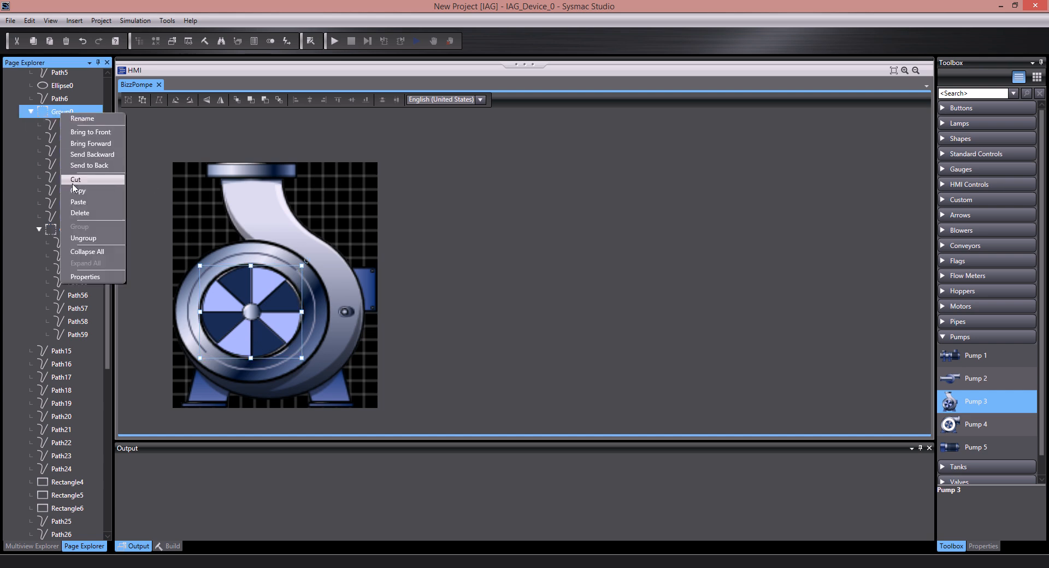
{"action": "left_click", "coordinate": [79, 119]}
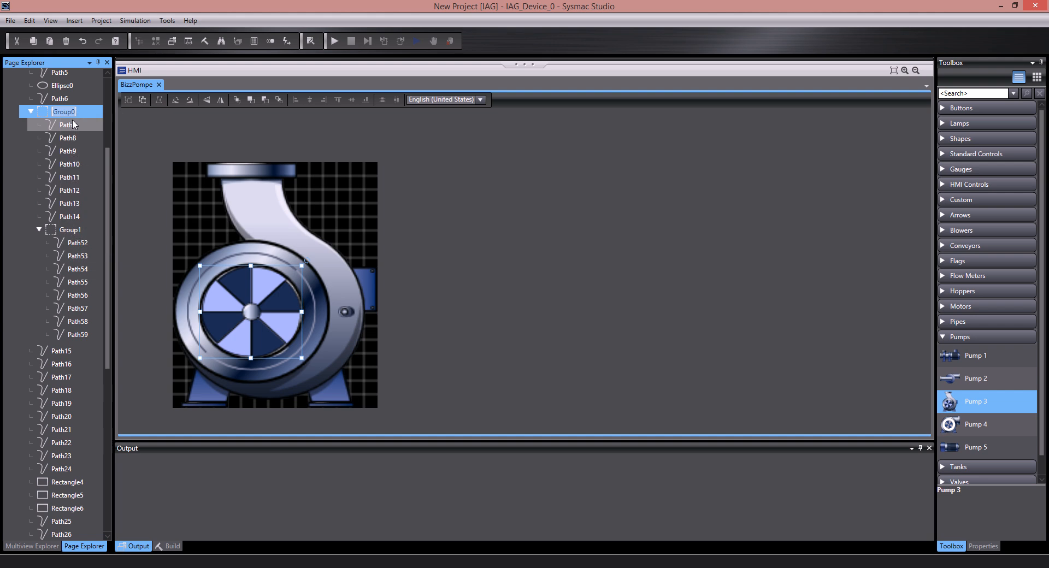
{"action": "type", "text": "ON_"}
{"action": "left_click", "coordinate": [65, 235]}
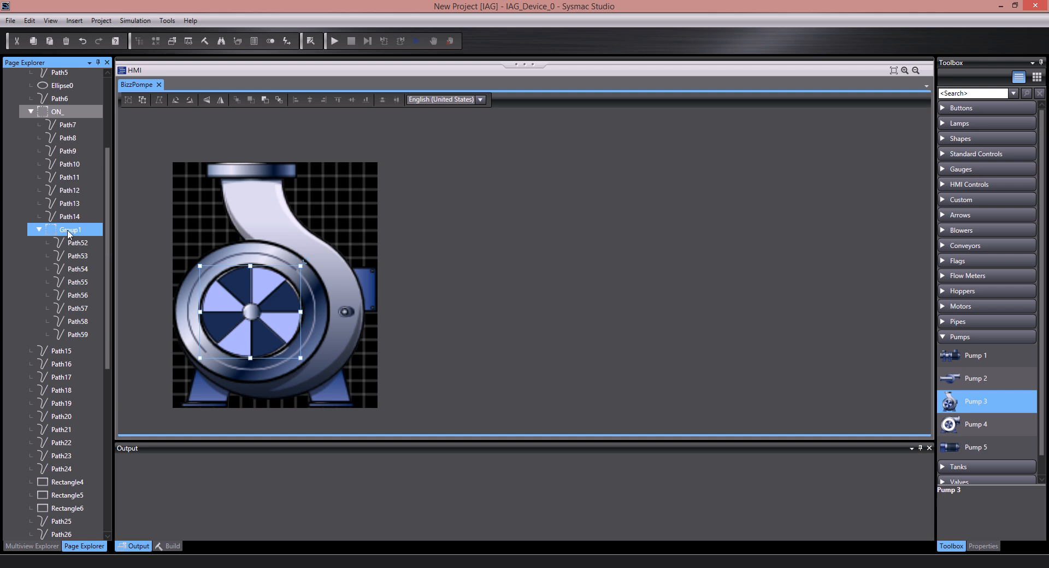
{"action": "right_click", "coordinate": [69, 232]}
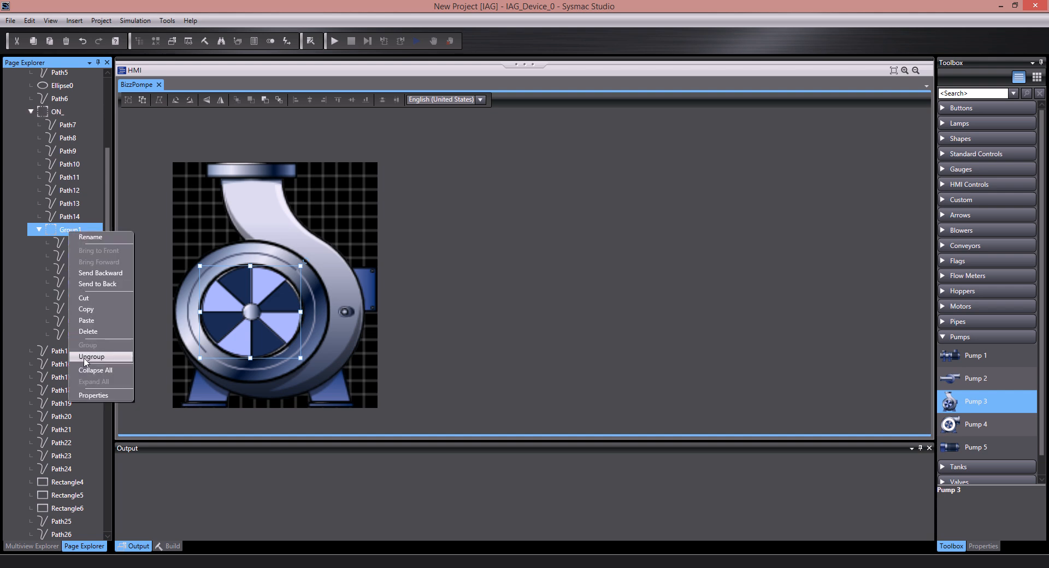
{"action": "left_click", "coordinate": [90, 235]}
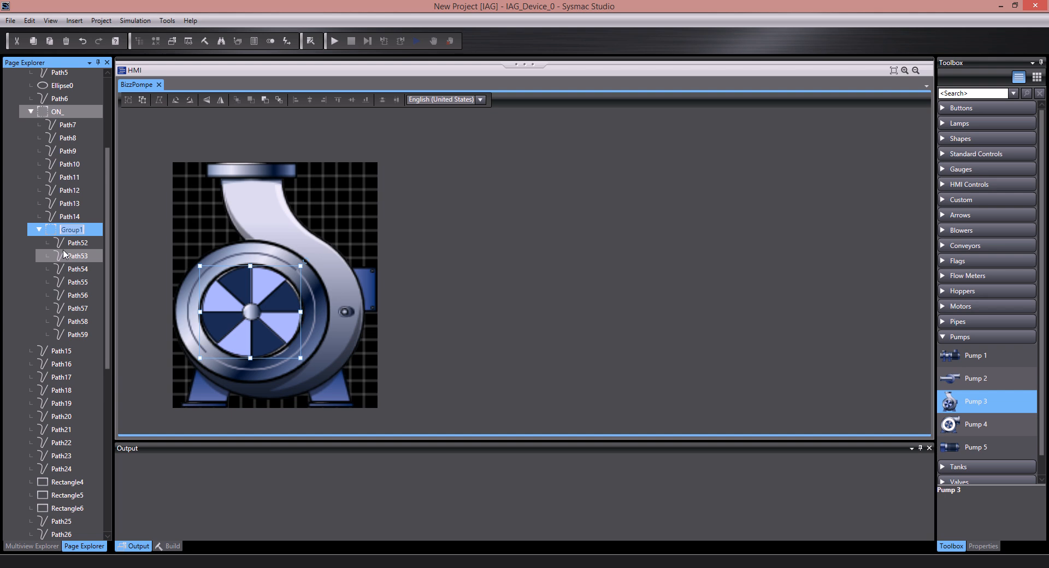
{"action": "type", "text": "OFF_"}
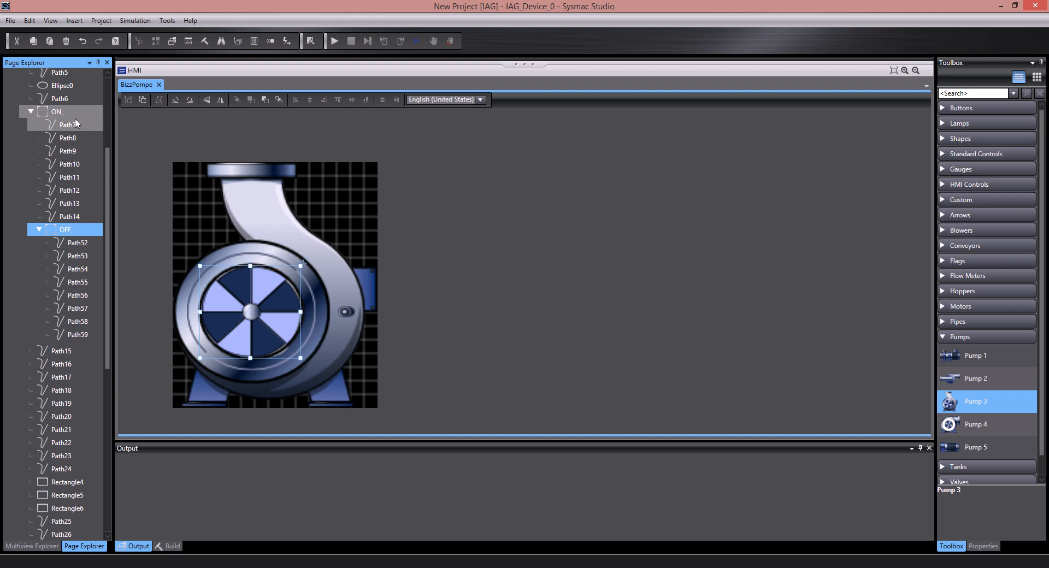
- Add a Visibility animation to the ON_ group
{"action": "left_click", "coordinate": [59, 112]}
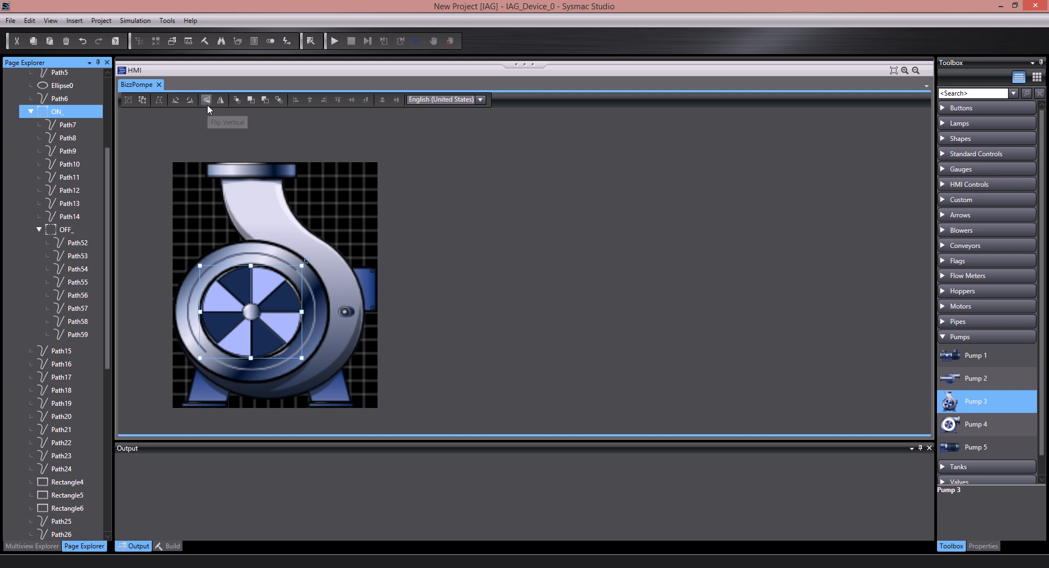
{"action": "left_click", "coordinate": [269, 41]}
{"action": "left_click", "coordinate": [1017, 87]}
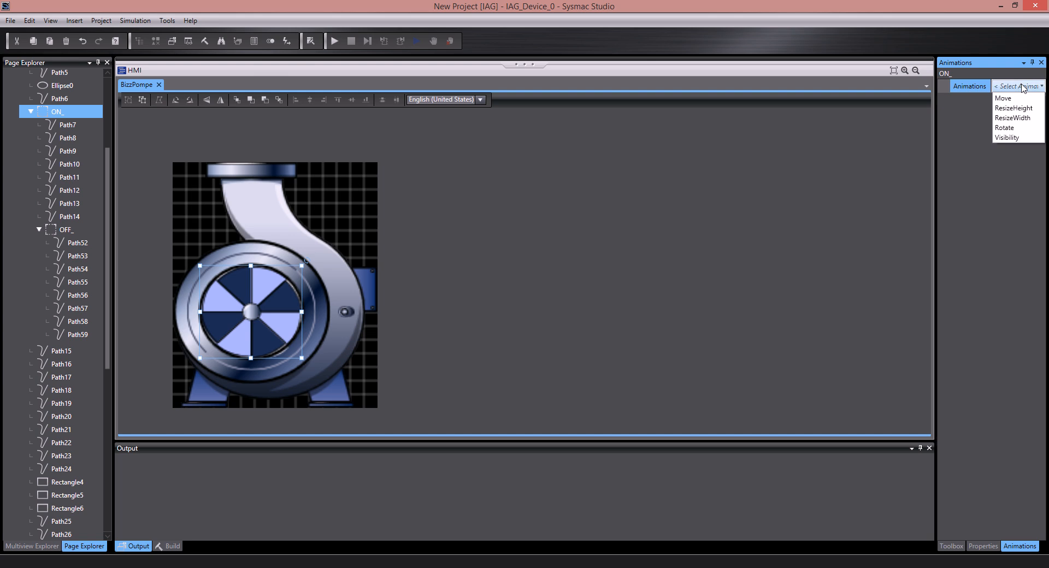
{"action": "left_click", "coordinate": [1010, 137]}
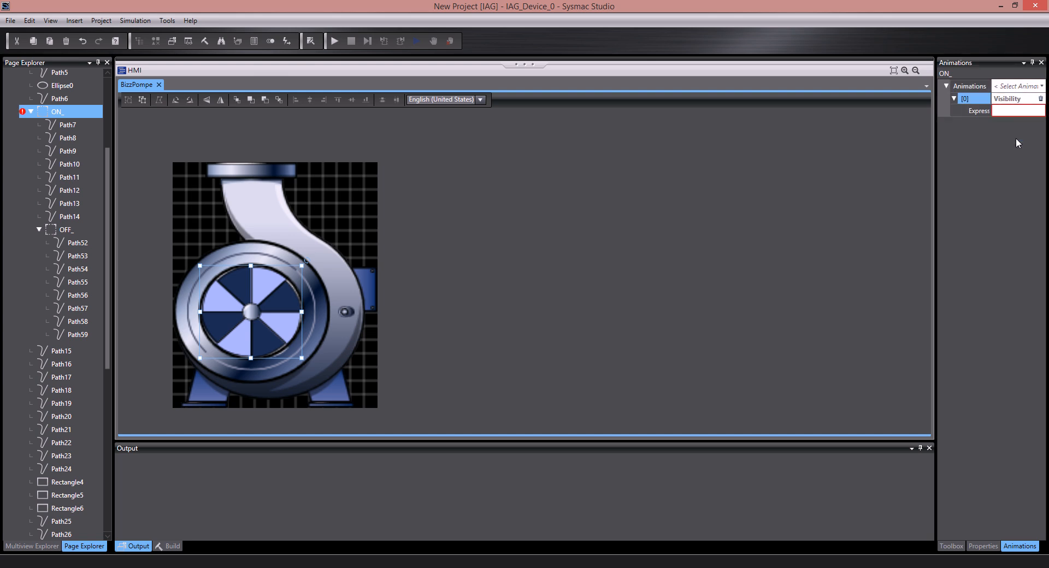
{"action": "left_click", "coordinate": [1011, 111]}
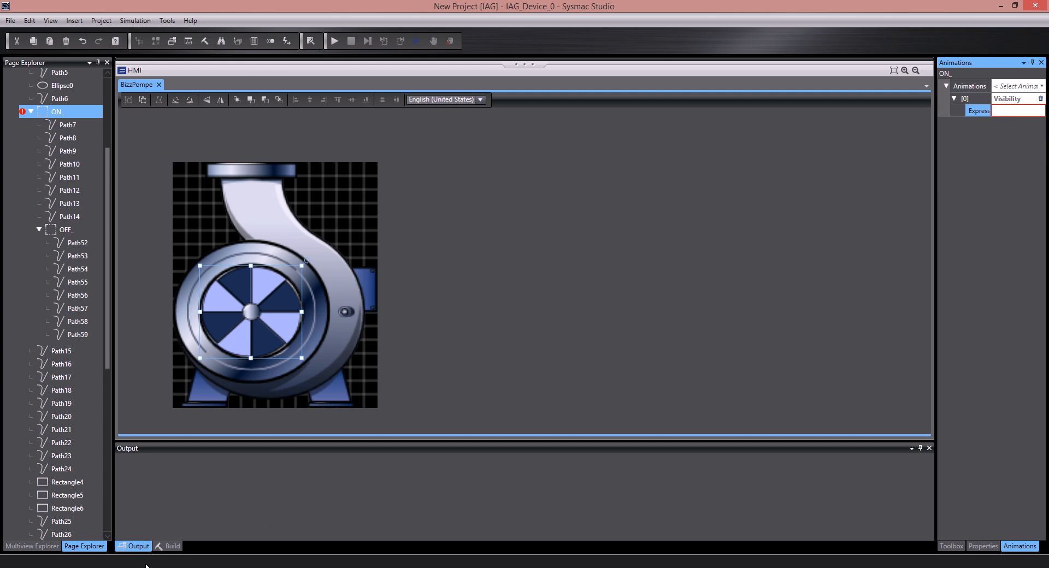
- Add a Boolean user variable named Start to the BizzPompe IAG
{"action": "left_click", "coordinate": [33, 546]}
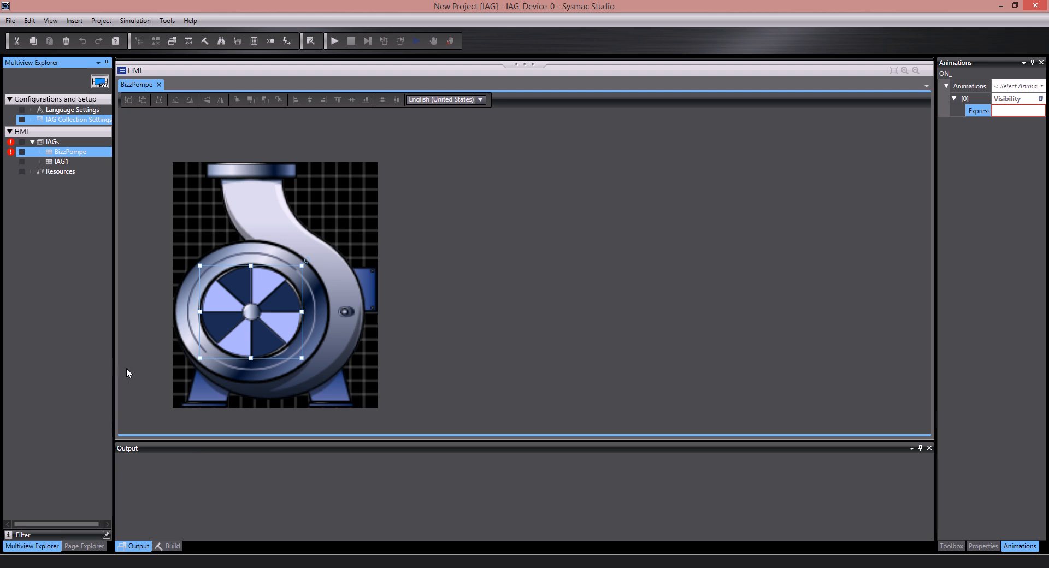
{"action": "right_click", "coordinate": [60, 156]}
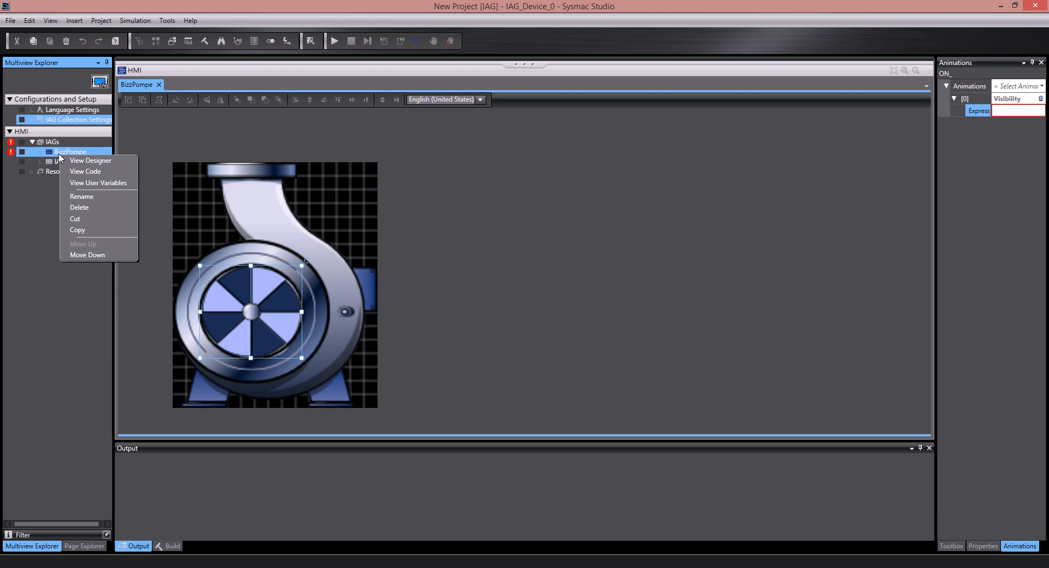
{"action": "left_click", "coordinate": [76, 184]}
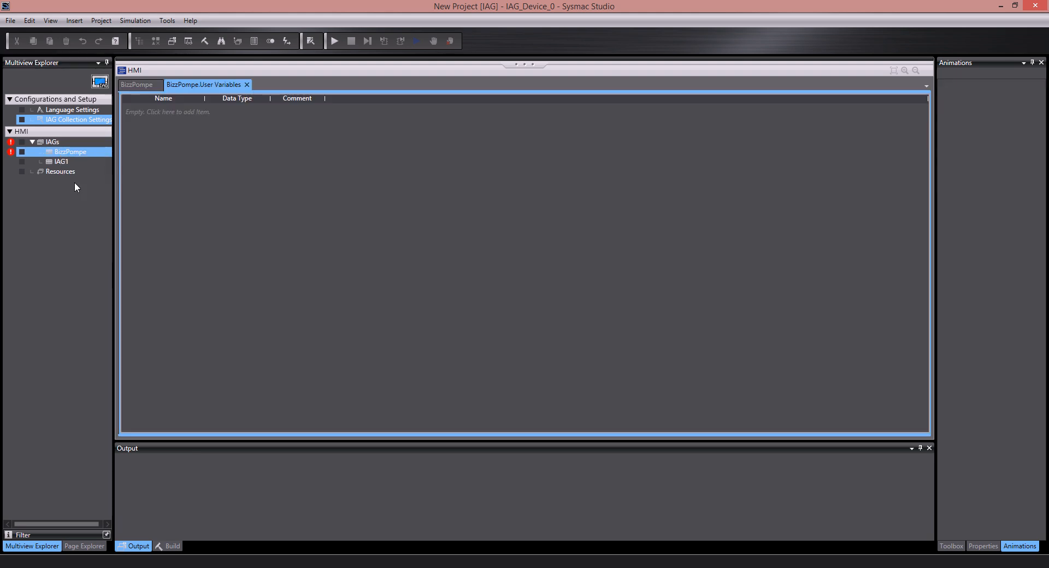
{"action": "left_click", "coordinate": [132, 112]}
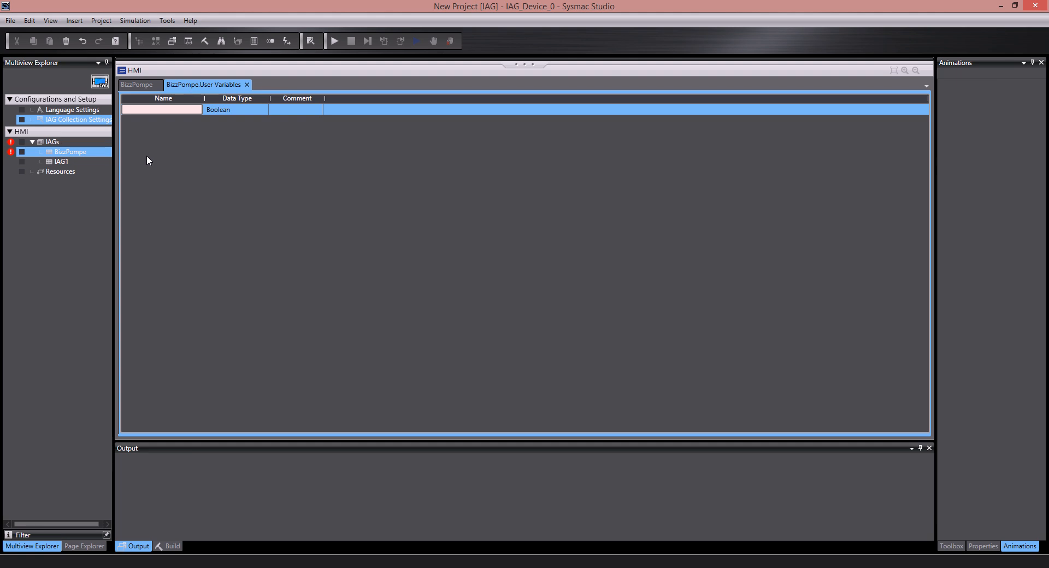
{"action": "left_click", "coordinate": [149, 110]}
{"action": "type", "text": "Start"}
{"action": "key", "text": "Return"}
- Return to the BizzPompe graphic and set the ON_ group's Visibility expression to Start
{"action": "left_click", "coordinate": [60, 157]}
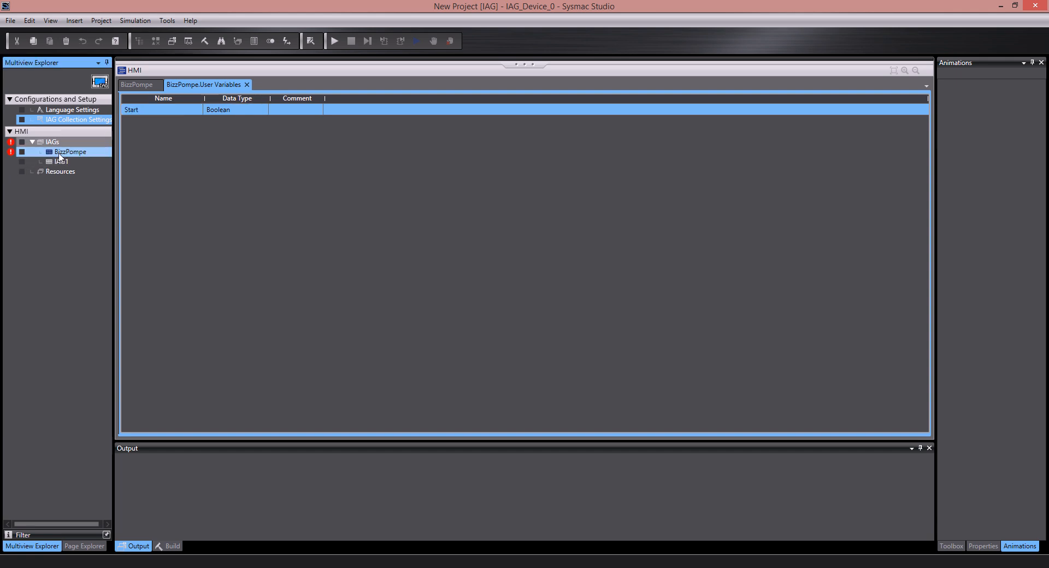
{"action": "double_click", "coordinate": [60, 156]}
{"action": "left_click", "coordinate": [998, 113]}
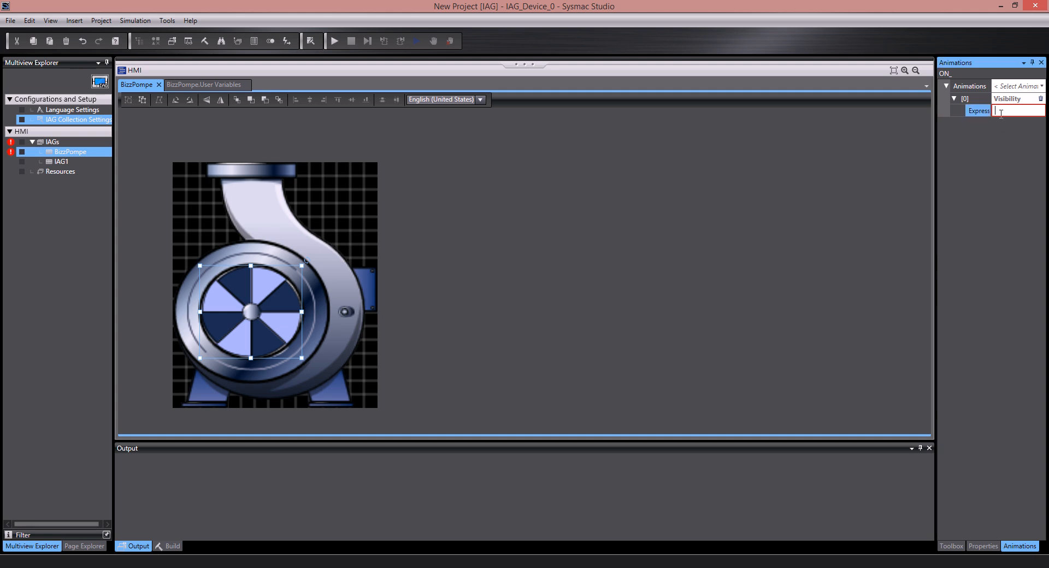
{"action": "type", "text": "Start"}
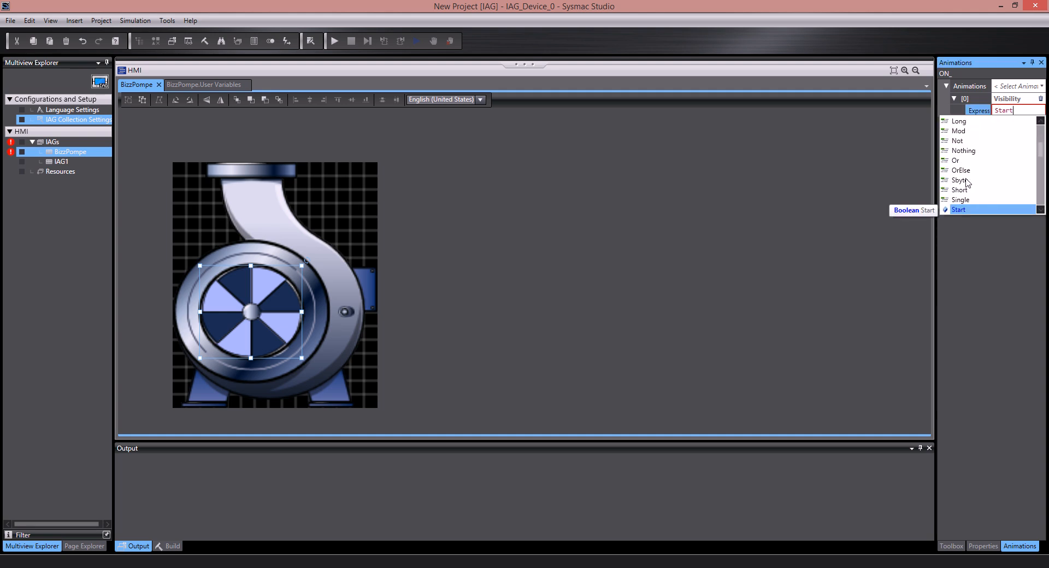
{"action": "key", "text": "Return"}
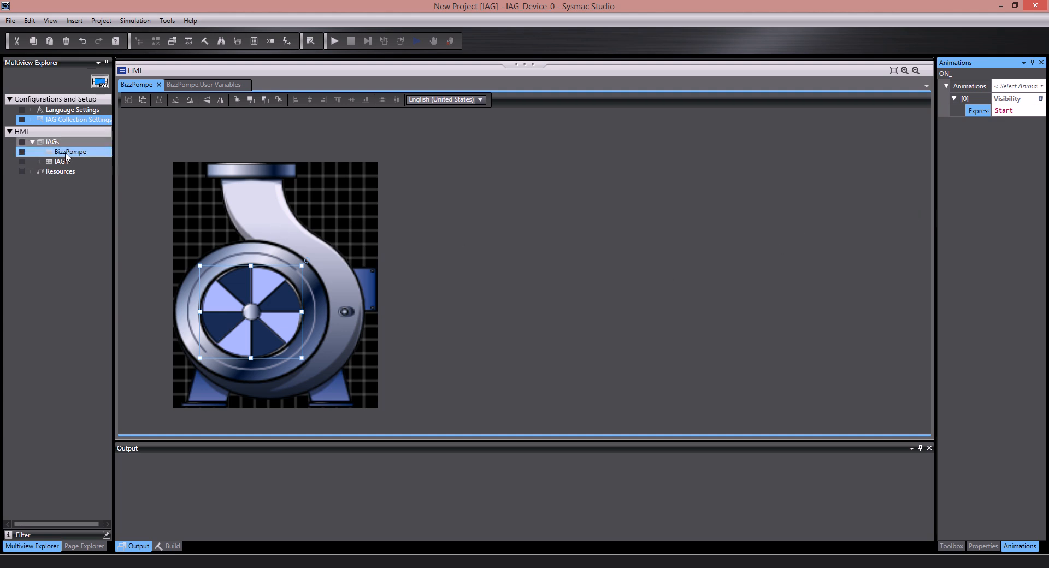
- Add a Visibility animation to the OFF_ group with the expression Not Start
{"action": "left_click", "coordinate": [82, 546]}
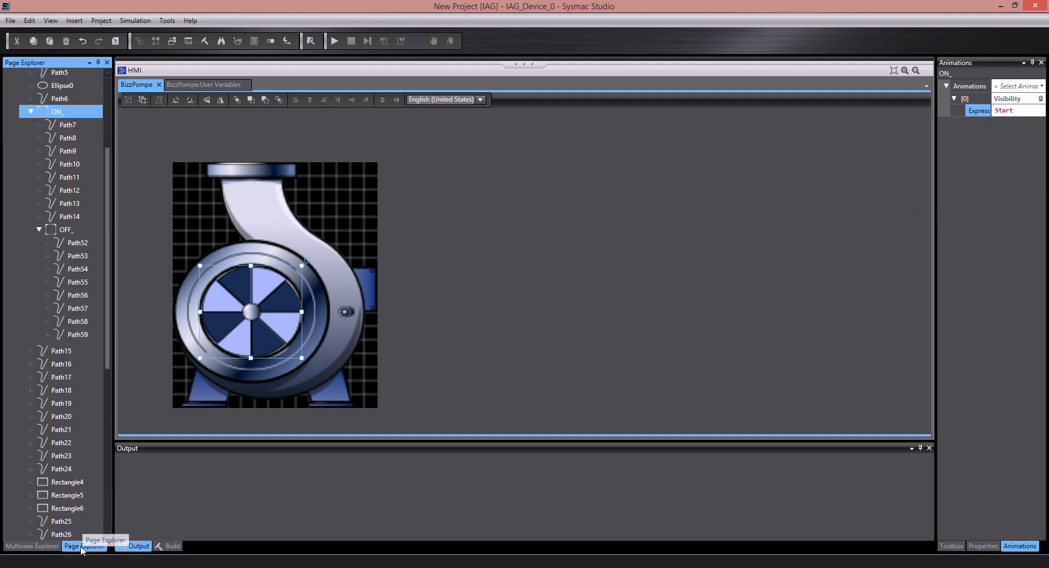
{"action": "left_click", "coordinate": [54, 230]}
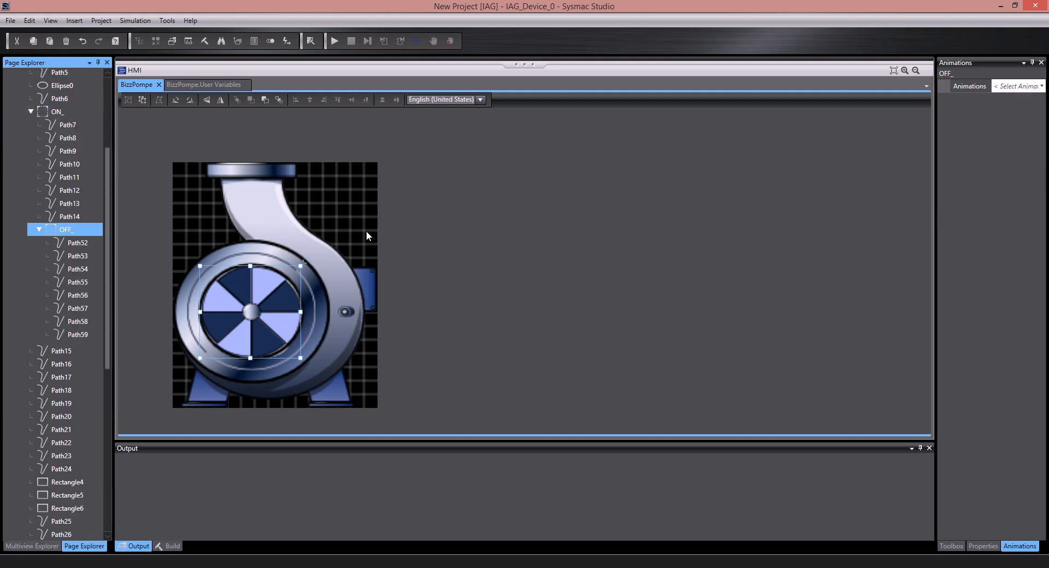
{"action": "left_click", "coordinate": [1019, 90]}
{"action": "left_click", "coordinate": [1018, 88]}
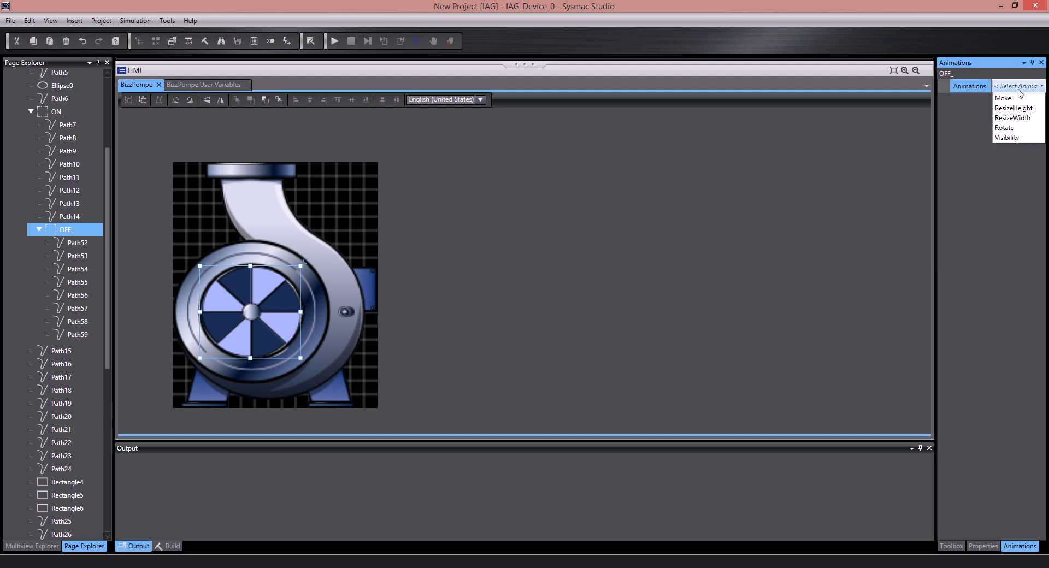
{"action": "left_click", "coordinate": [1016, 141]}
{"action": "left_click", "coordinate": [1012, 110]}
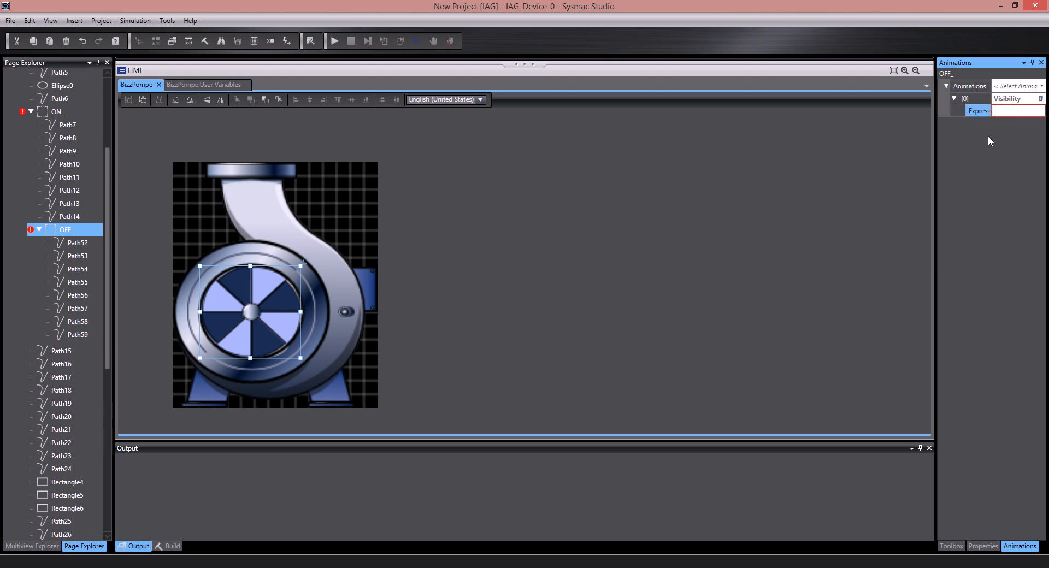
{"action": "type", "text": "Not St"}
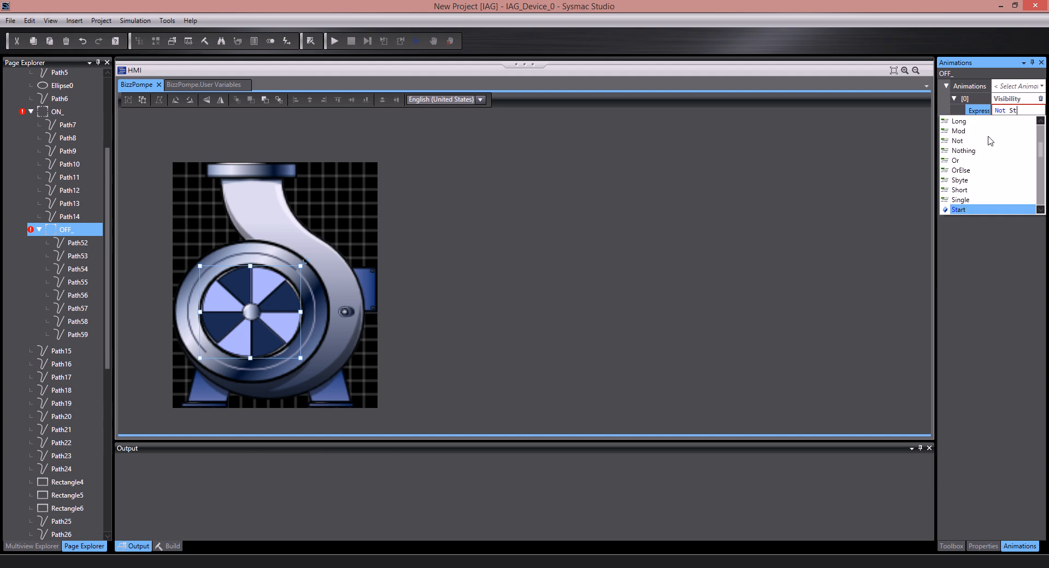
{"action": "type", "text": "art"}
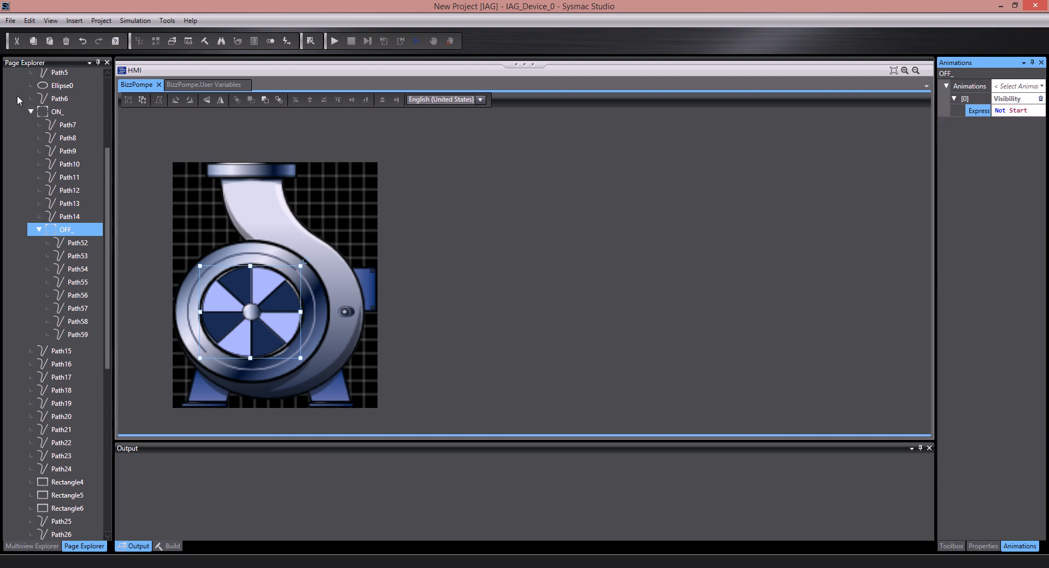
- Add a Rotate animation to the ON_ group
{"action": "left_click", "coordinate": [57, 113]}
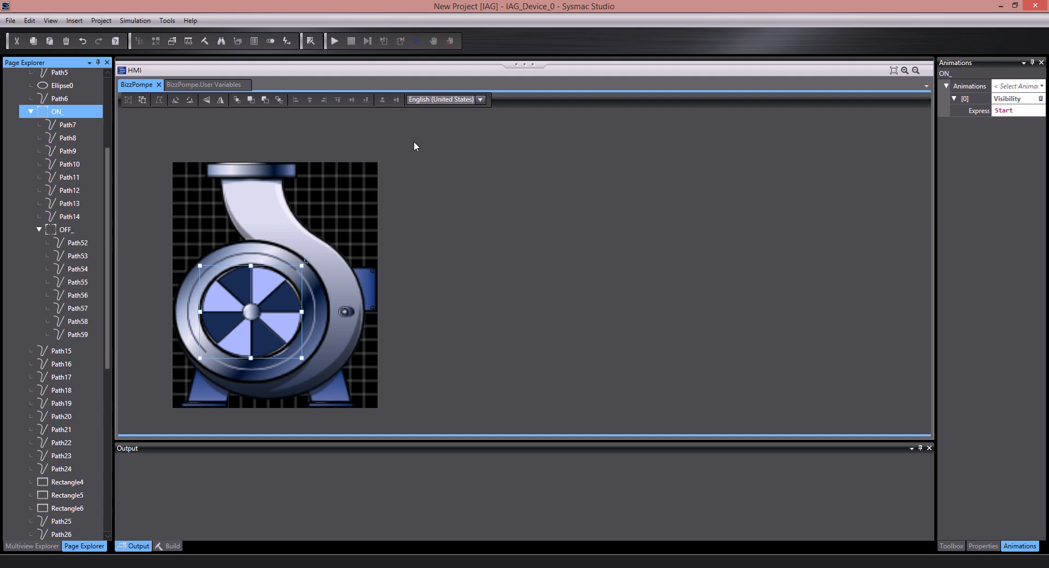
{"action": "left_click", "coordinate": [1042, 87]}
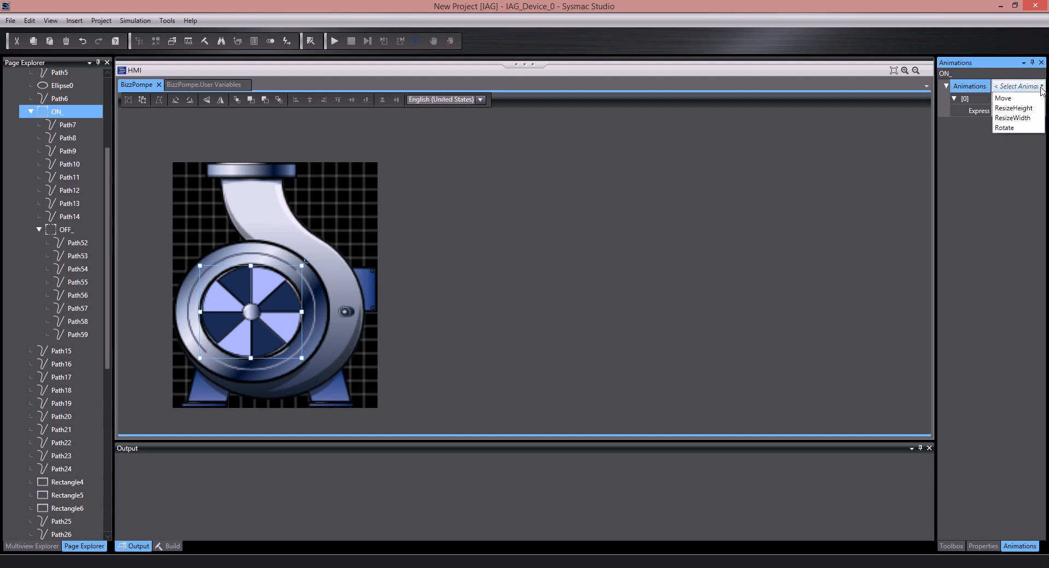
{"action": "left_click", "coordinate": [1029, 130]}
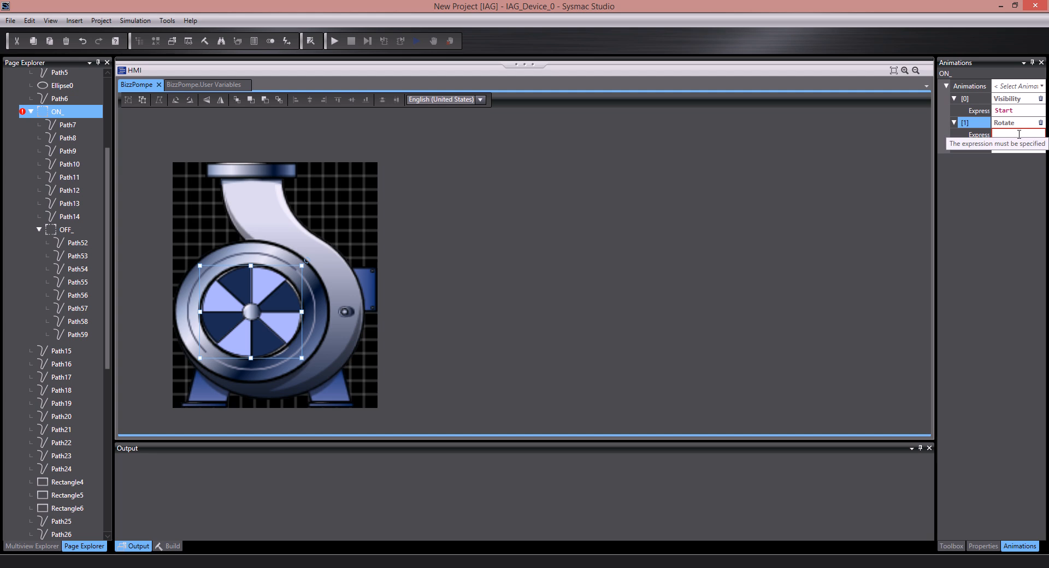
- Set the ON_ group's Rotate expression to _HMI_Millisecond*36/100, widening the animation settings area to show the full expression
{"action": "left_click", "coordinate": [1015, 134]}
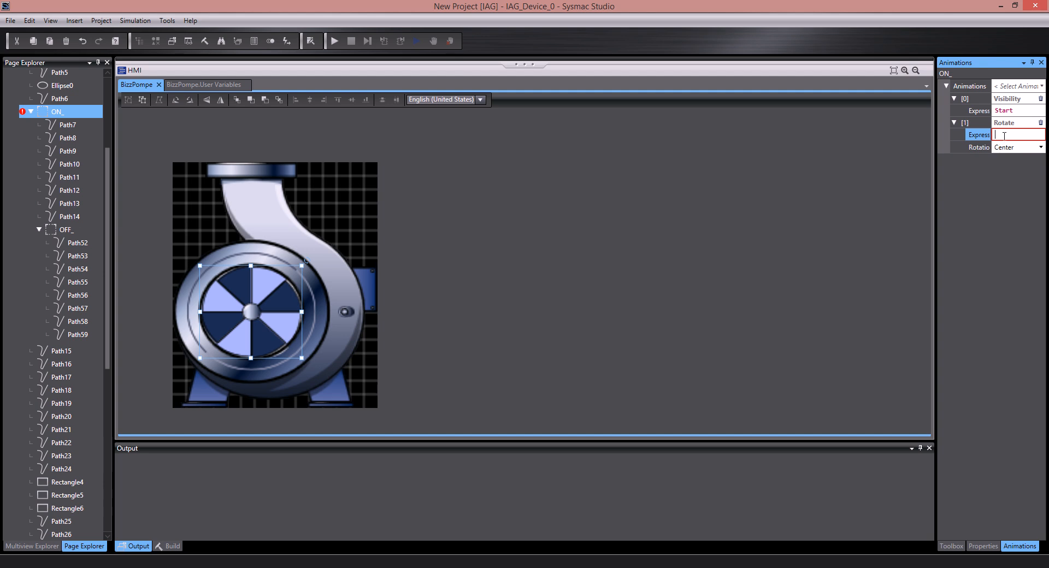
{"action": "left_click_drag", "start_coordinate": [935, 174], "coordinate": [850, 173]}
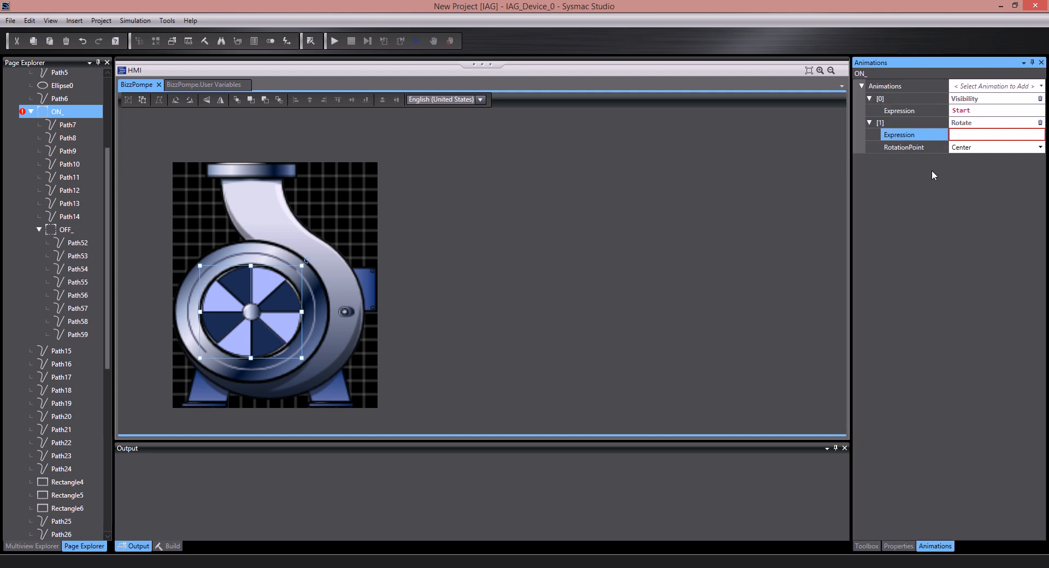
{"action": "type", "text": "_"}
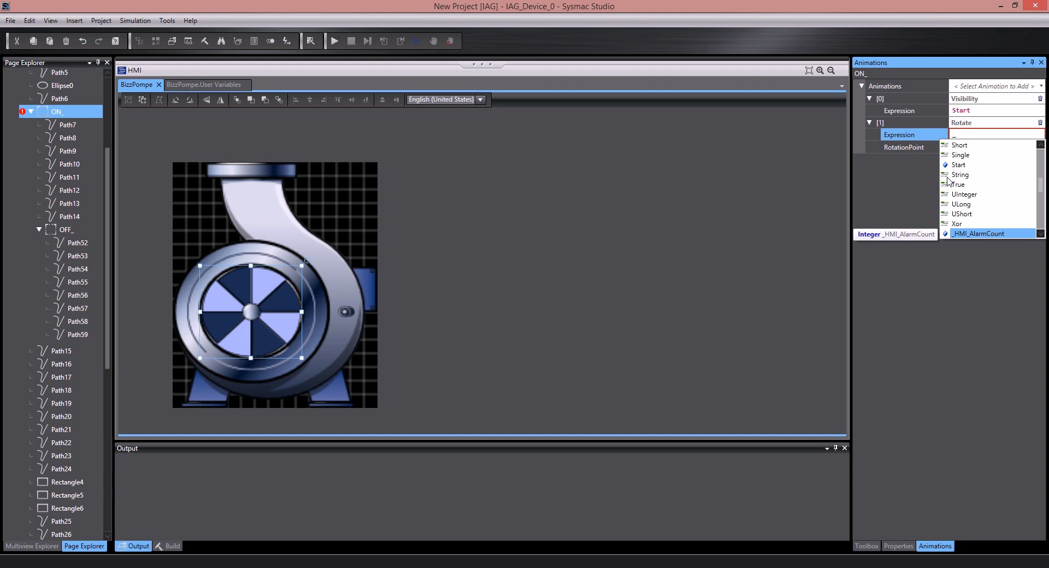
{"action": "key", "text": "Down"}
{"action": "key", "text": "Down"}
{"action": "key", "text": "Down"}
{"action": "key", "text": "Down"}
{"action": "key", "text": "Down"}
{"action": "key", "text": "Down"}
{"action": "key", "text": "Down"}
{"action": "key", "text": "Down"}
{"action": "key", "text": "Down"}
{"action": "key", "text": "Down"}
{"action": "key", "text": "Down"}
{"action": "key", "text": "Down"}
{"action": "key", "text": "Down"}
{"action": "key", "text": "Down"}
{"action": "key", "text": "Down"}
{"action": "key", "text": "Down"}
{"action": "key", "text": "Down"}
{"action": "key", "text": "Down"}
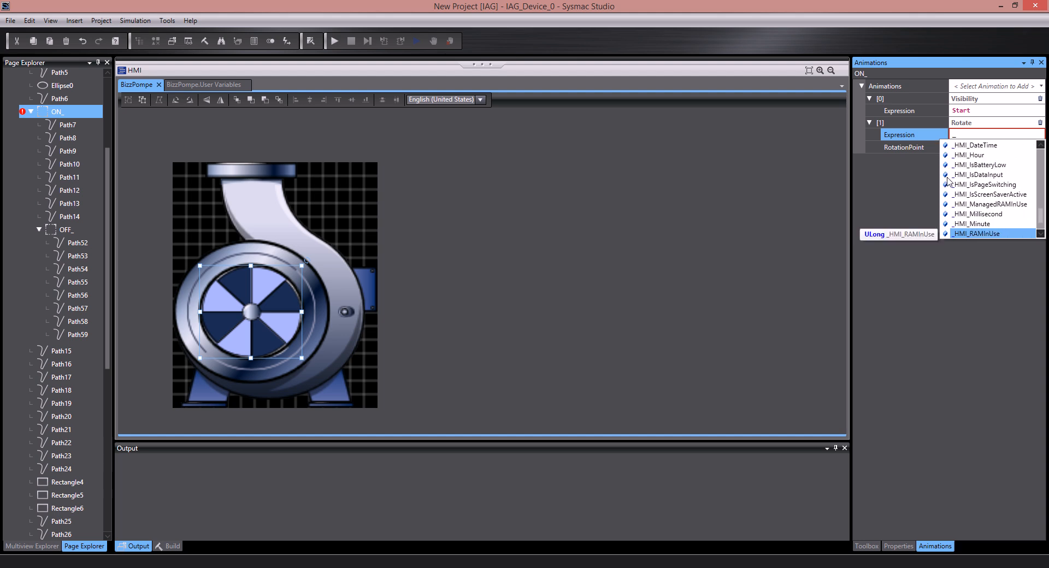
{"action": "key", "text": "Up"}
{"action": "key", "text": "Up"}
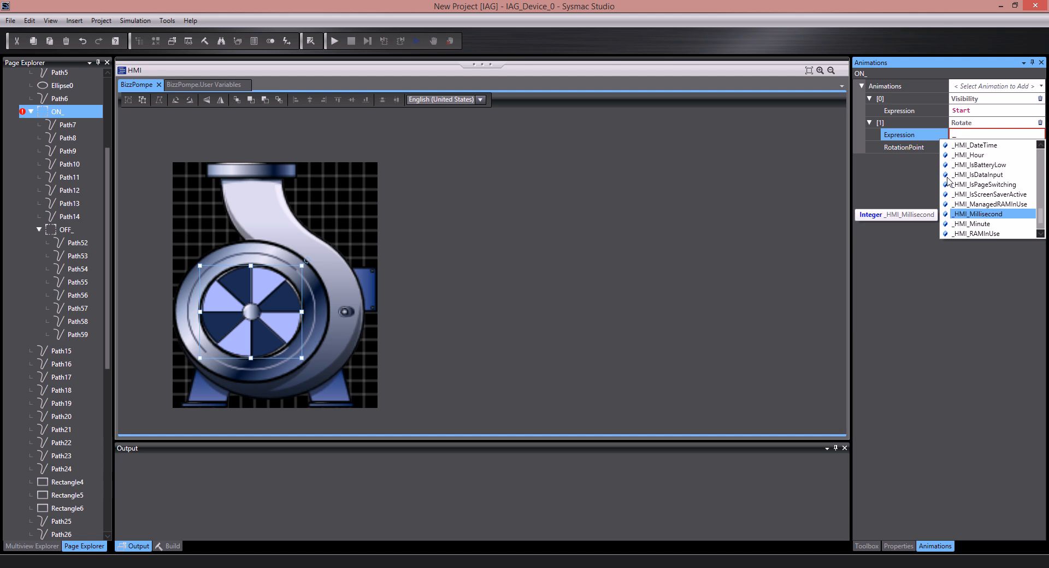
{"action": "key", "text": "Return"}
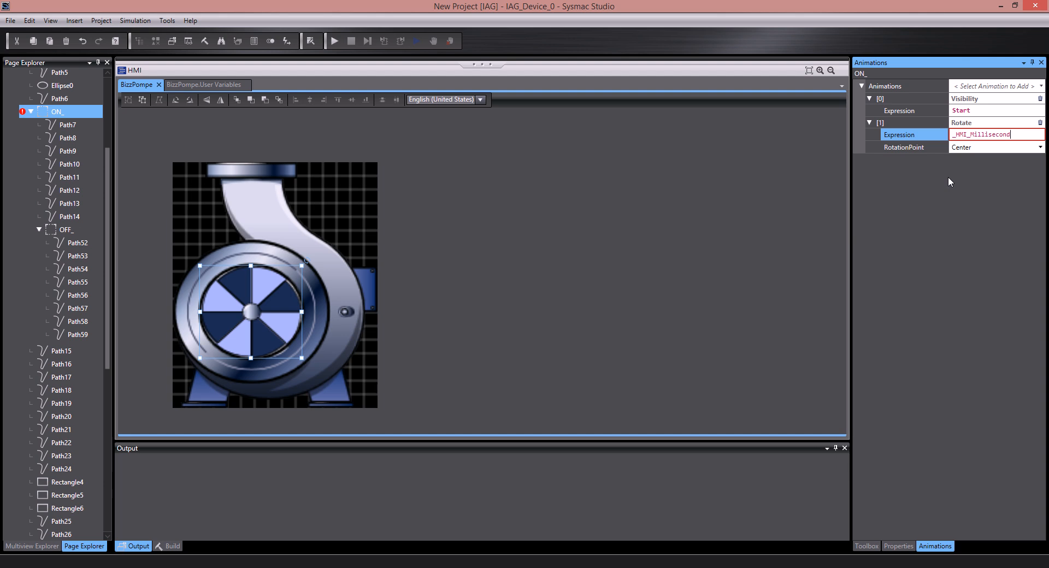
{"action": "type", "text": "*"}
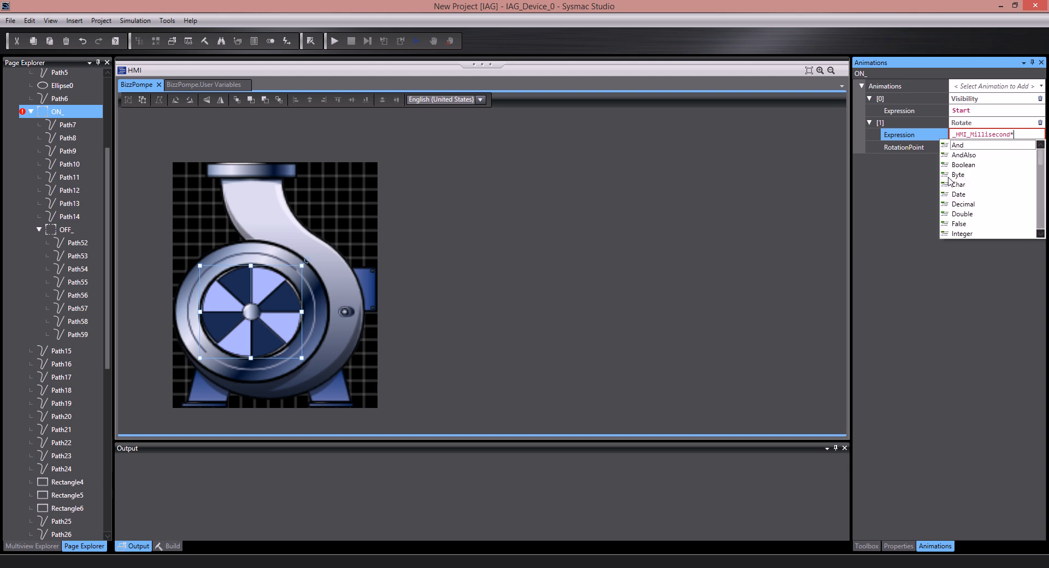
{"action": "type", "text": "36/100"}
{"action": "key", "text": "Return"}
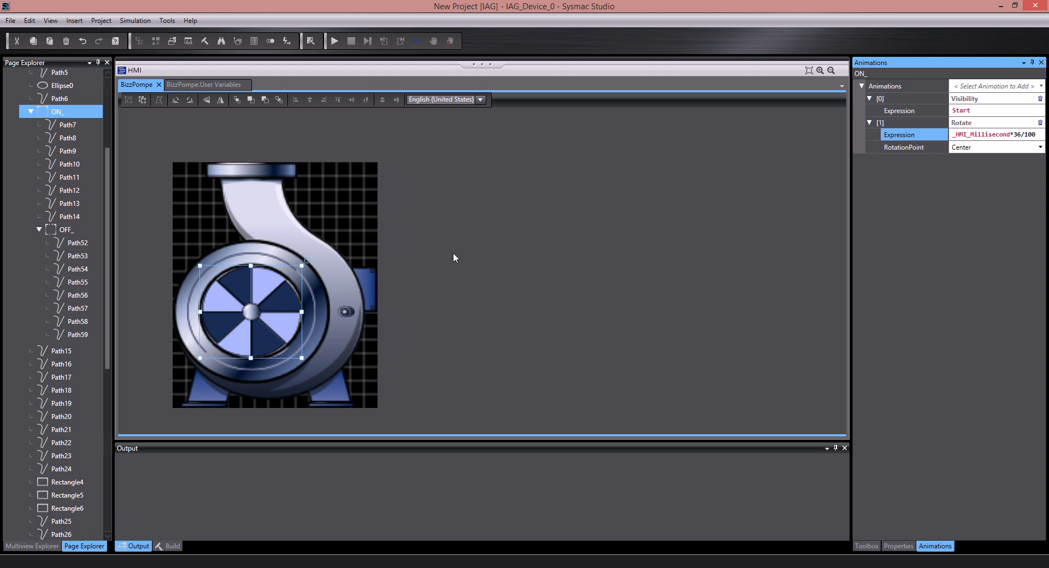
- Save the IAG project and set its collection's publishing destination to the existing test.iag file in the Bureau folder
{"action": "left_click", "coordinate": [10, 20]}
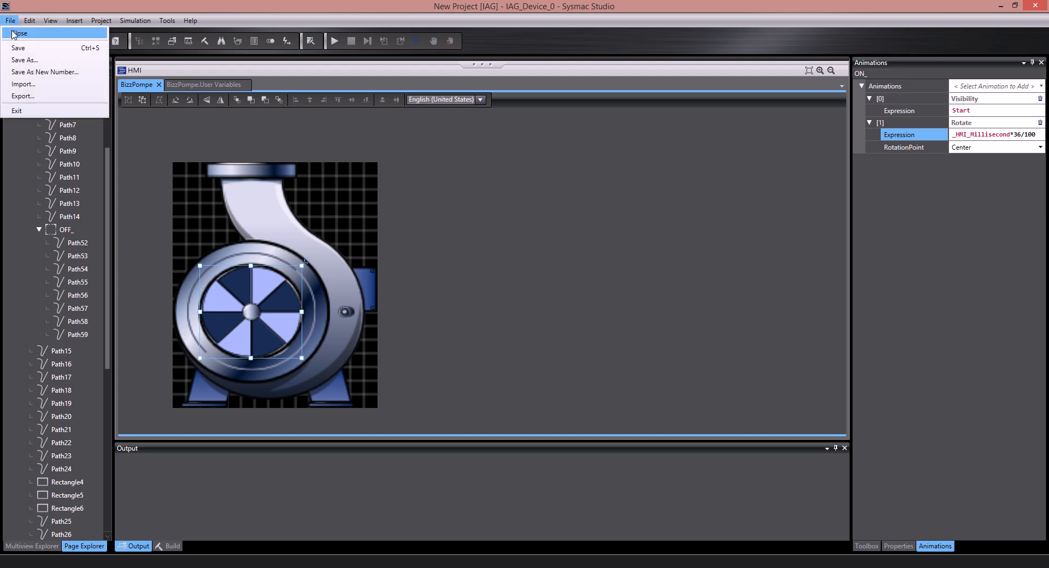
{"action": "left_click", "coordinate": [17, 48]}
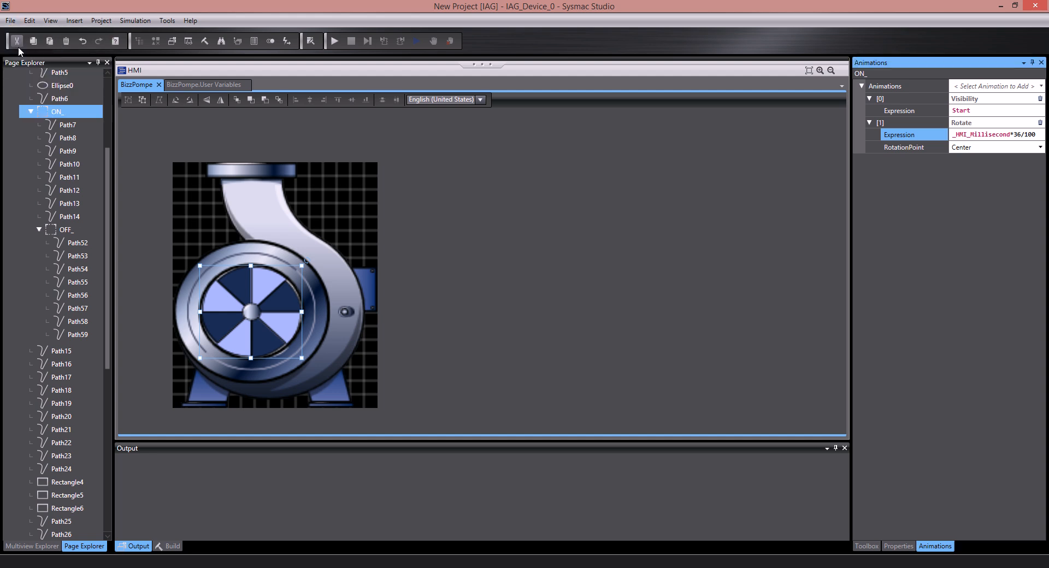
{"action": "left_click", "coordinate": [96, 22]}
{"action": "left_click", "coordinate": [107, 48]}
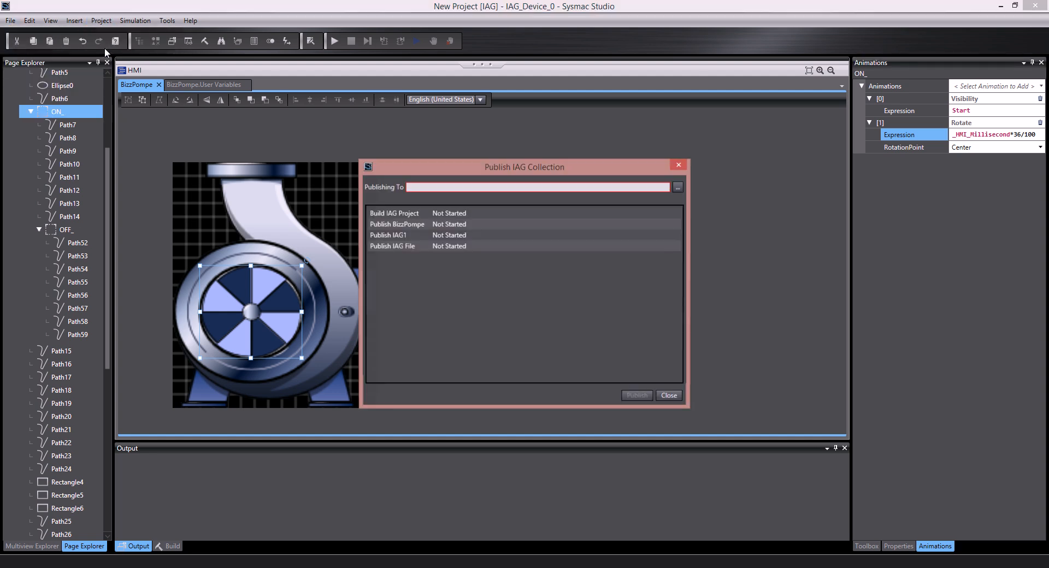
{"action": "left_click", "coordinate": [677, 188]}
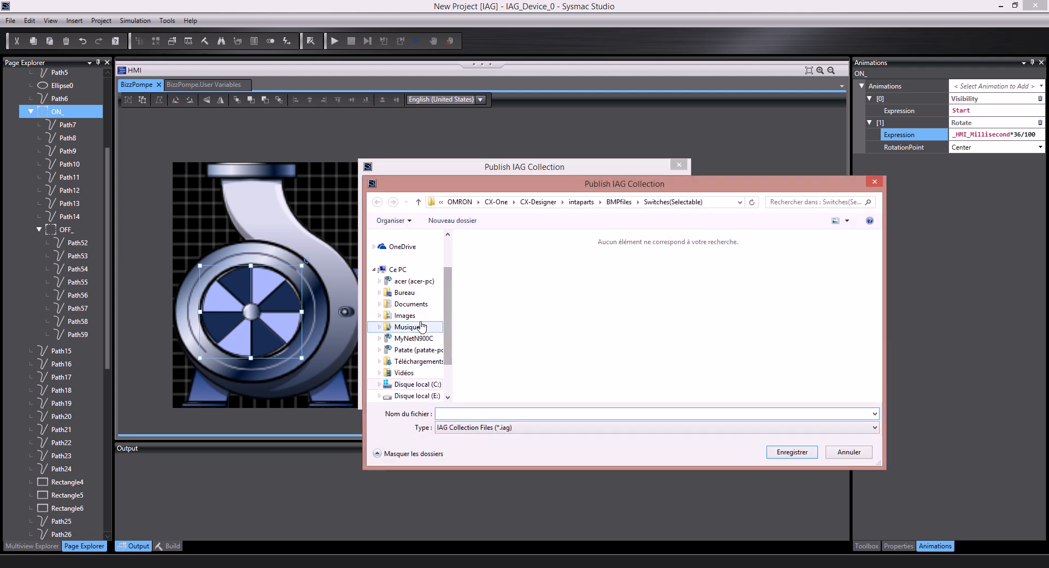
{"action": "left_click", "coordinate": [405, 292]}
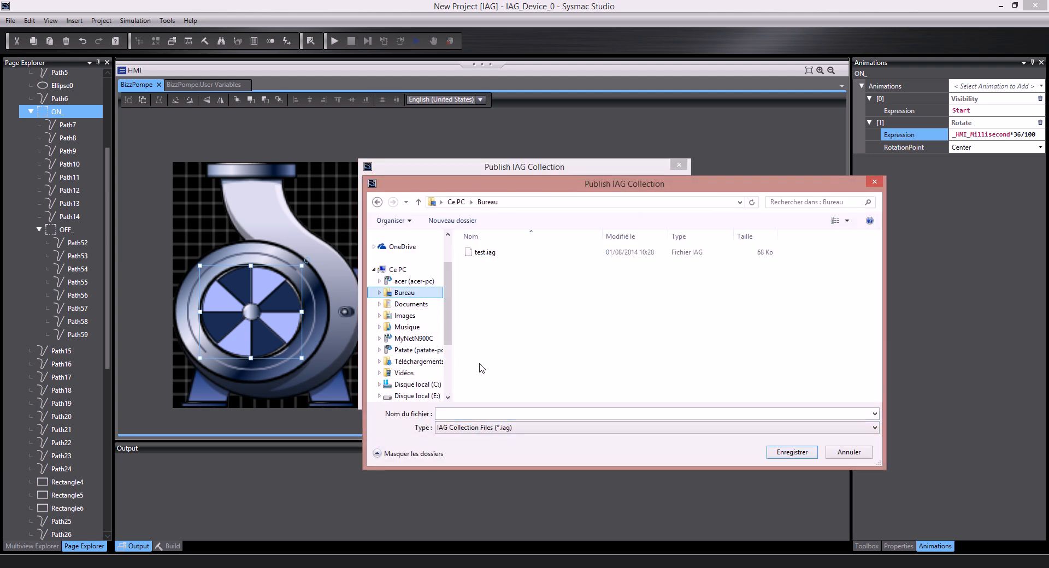
{"action": "left_click", "coordinate": [484, 252]}
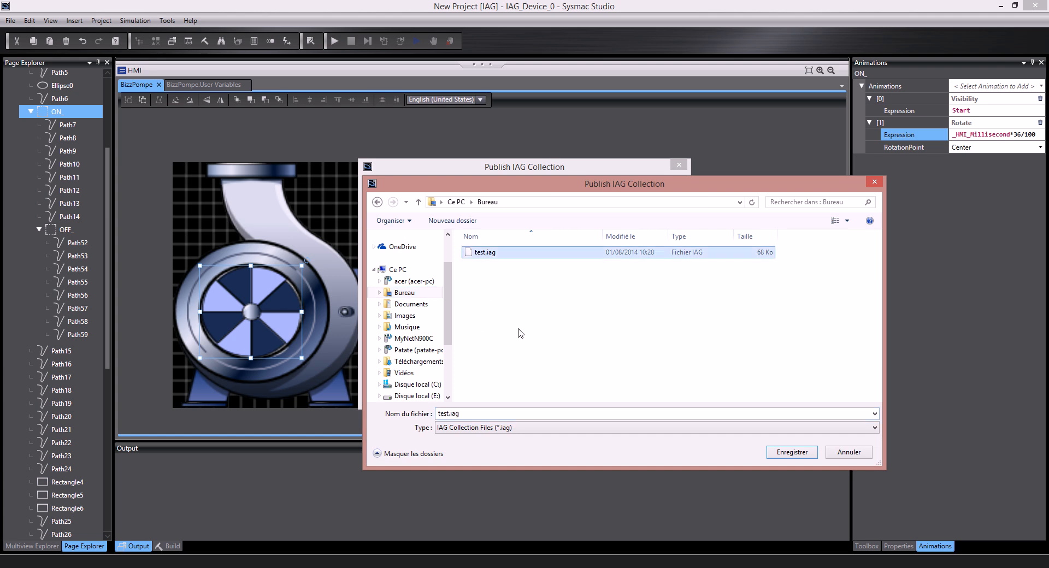
{"action": "left_click", "coordinate": [778, 454]}
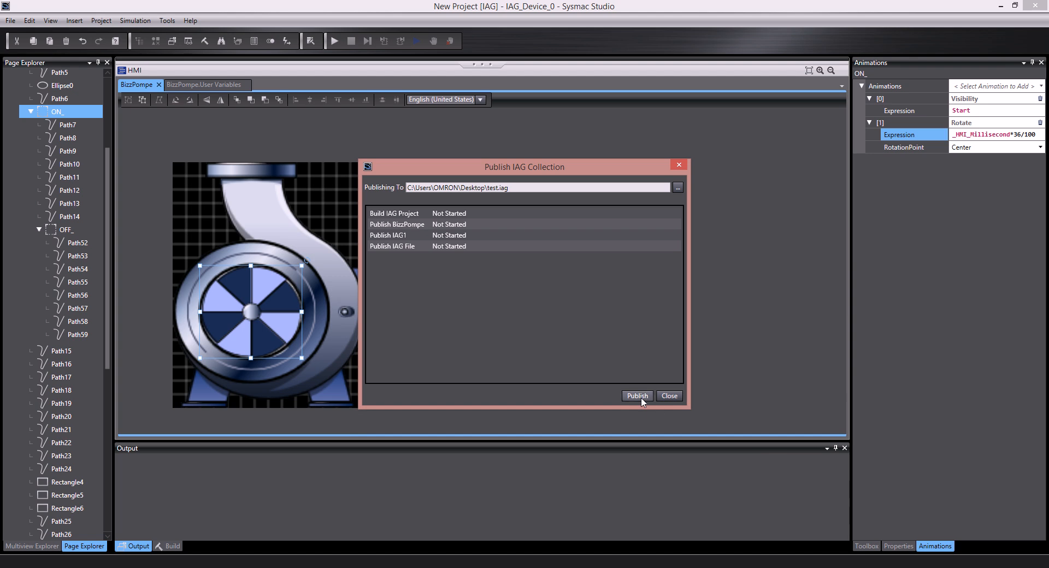
- Publish the IAG collection, replacing the existing test.iag file, and close the publishing dialog
{"action": "left_click", "coordinate": [637, 396]}
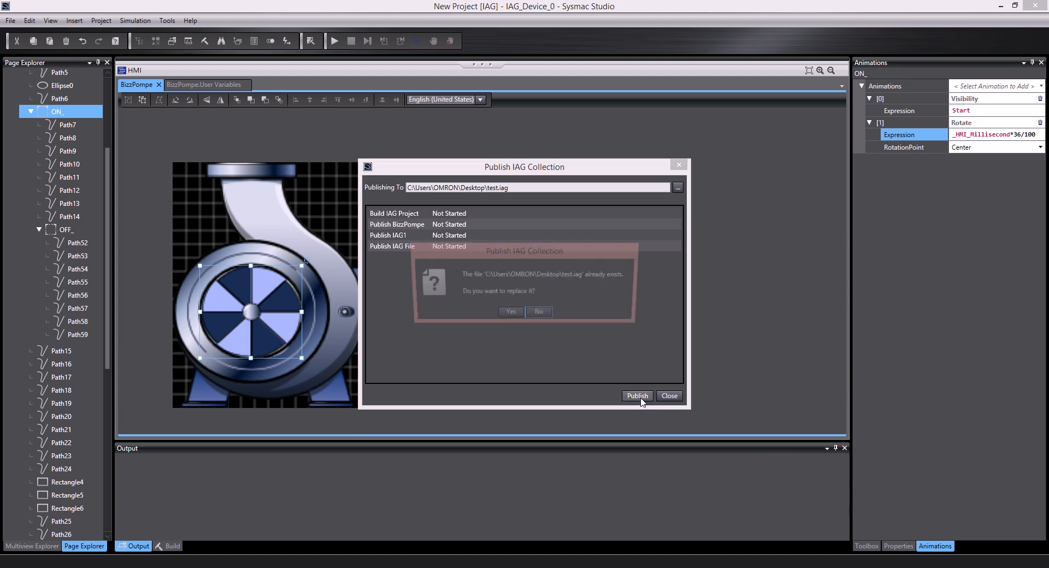
{"action": "left_click", "coordinate": [507, 316]}
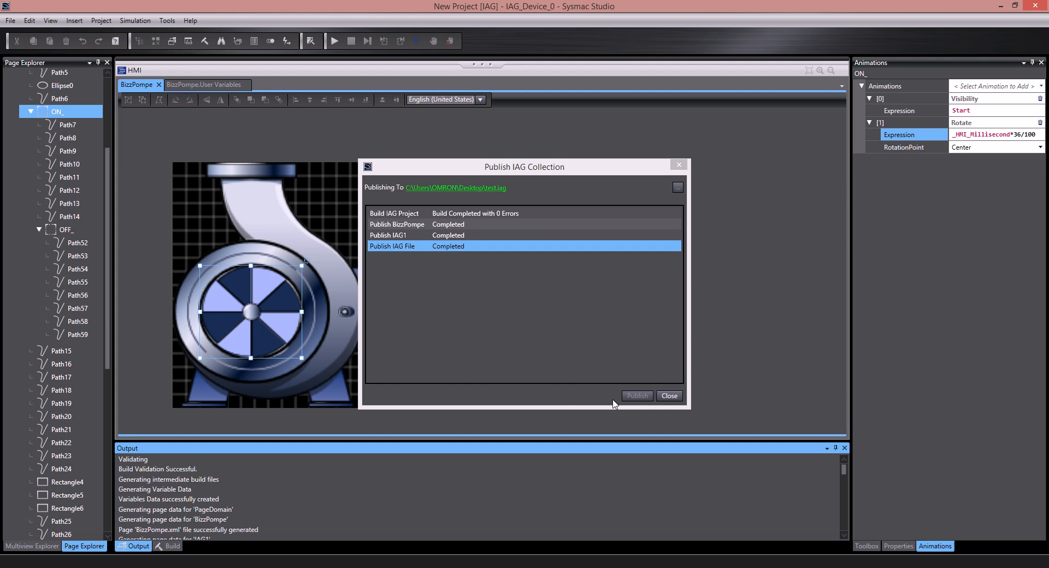
{"action": "left_click", "coordinate": [667, 396]}
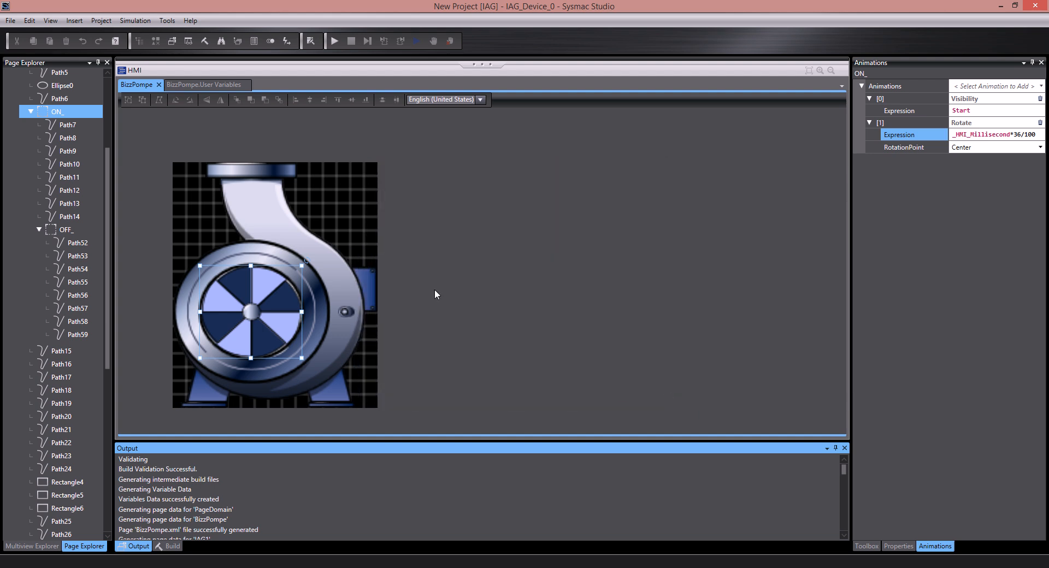
- Switch to the HMI_NA5_0 project and add test.iag from the Bureau folder to its IAG collections
{"action": "left_click", "coordinate": [1000, 5]}
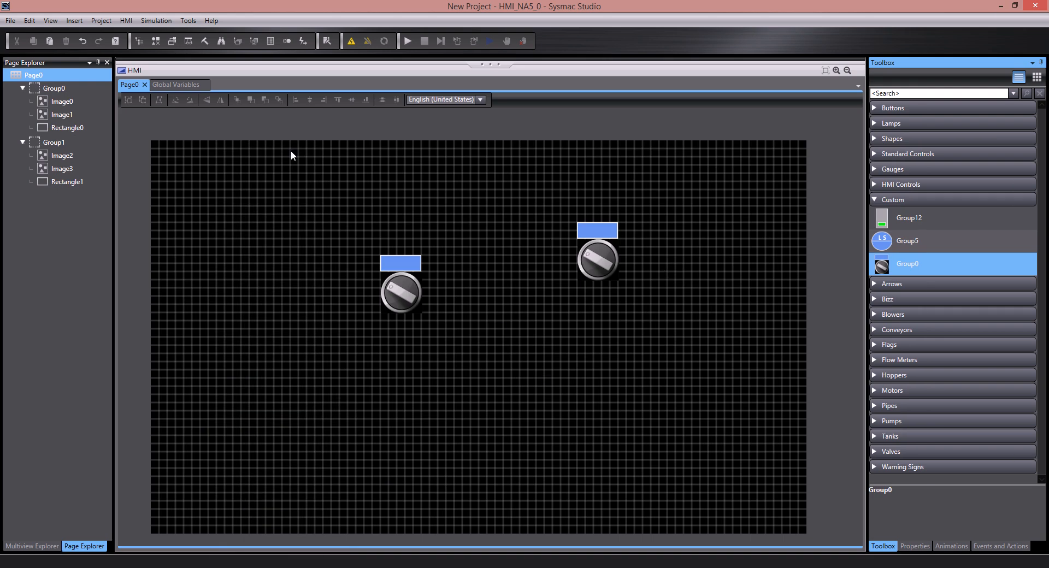
{"action": "left_click", "coordinate": [96, 22]}
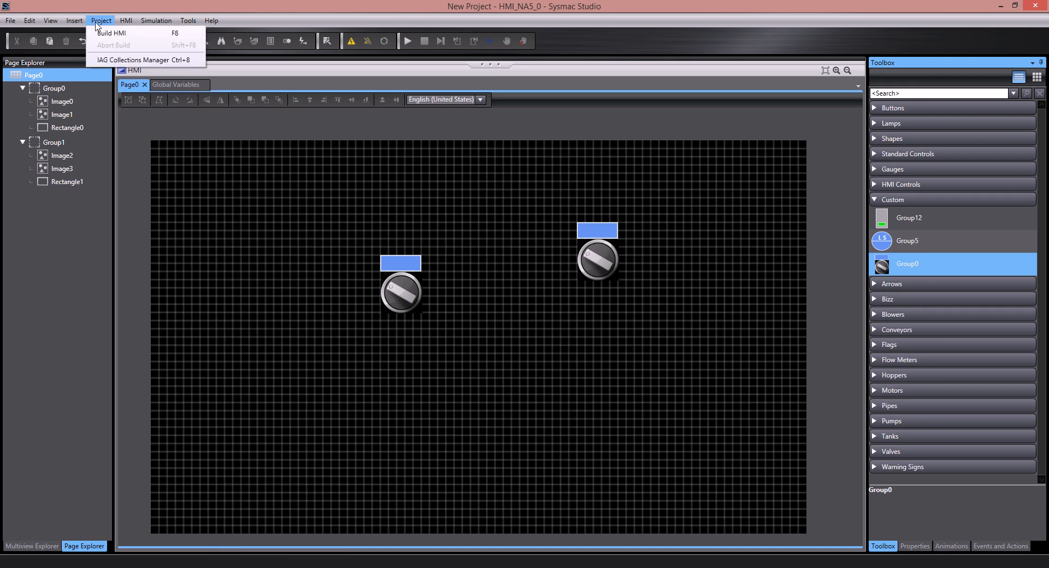
{"action": "left_click", "coordinate": [99, 61]}
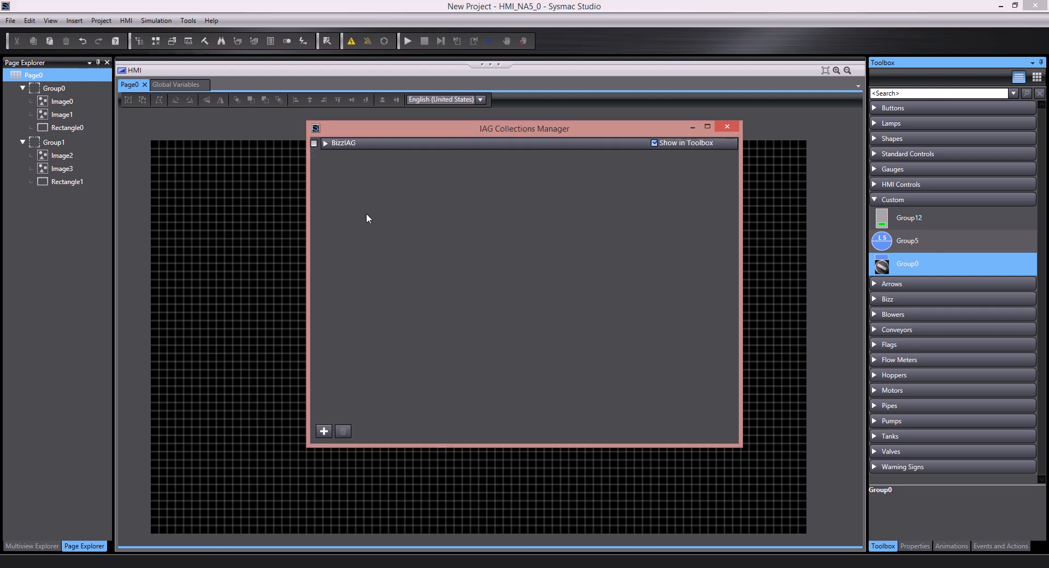
{"action": "left_click", "coordinate": [322, 432]}
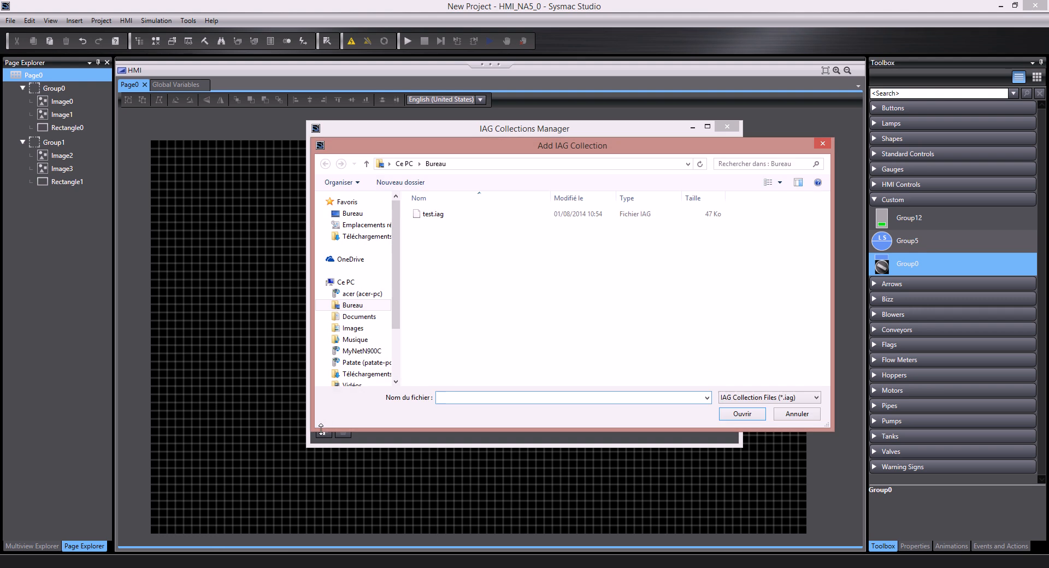
{"action": "left_click", "coordinate": [430, 214]}
{"action": "left_click", "coordinate": [732, 416]}
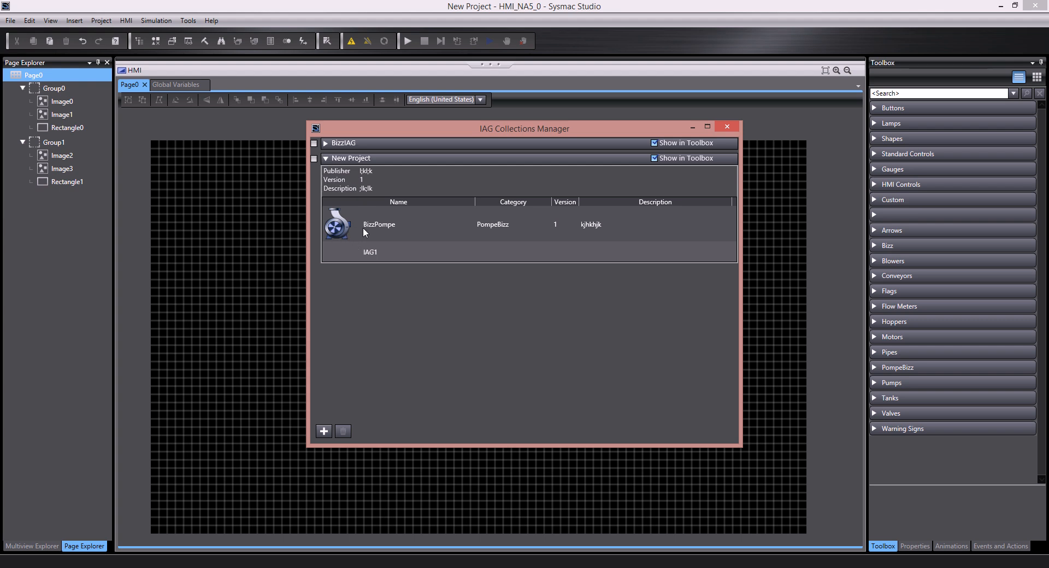
{"action": "left_click", "coordinate": [729, 125]}
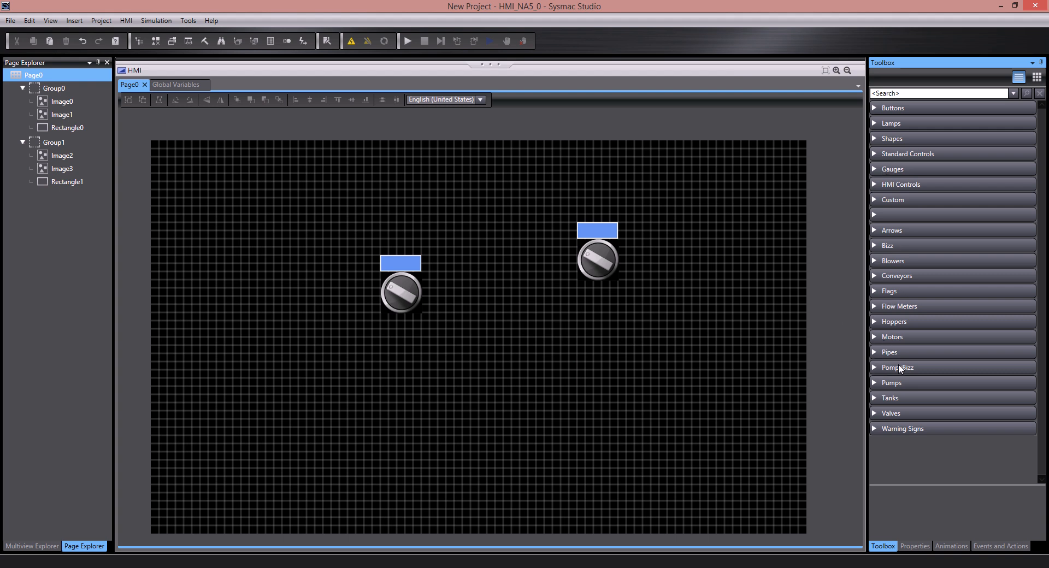
- Place the BizzPompe object from the PompeBizz category on Page0 below the selector switches, at about 480; 250
{"action": "left_click", "coordinate": [876, 366]}
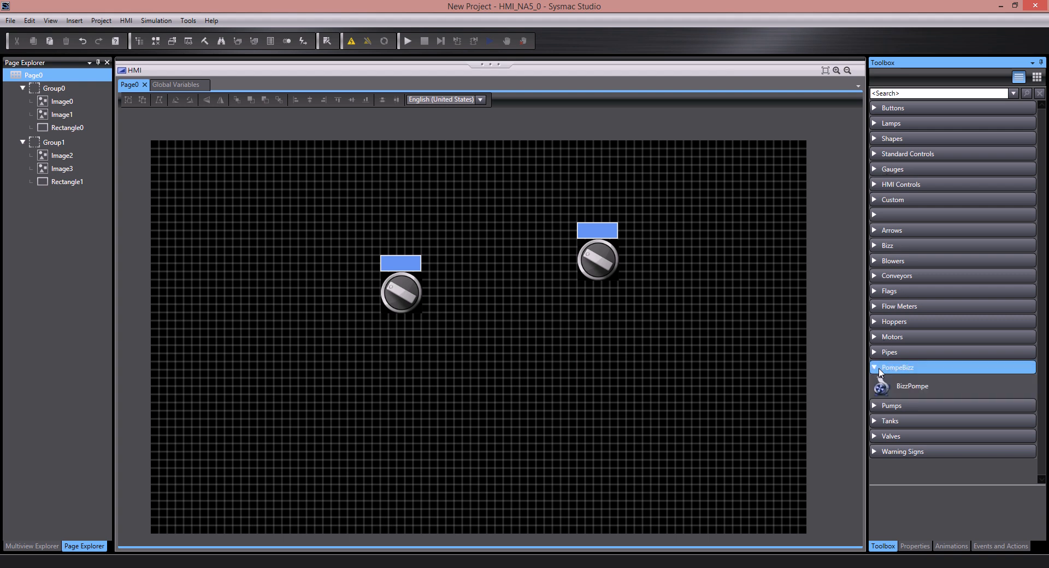
{"action": "left_click", "coordinate": [918, 387]}
{"action": "left_click_drag", "start_coordinate": [917, 387], "coordinate": [556, 346]}
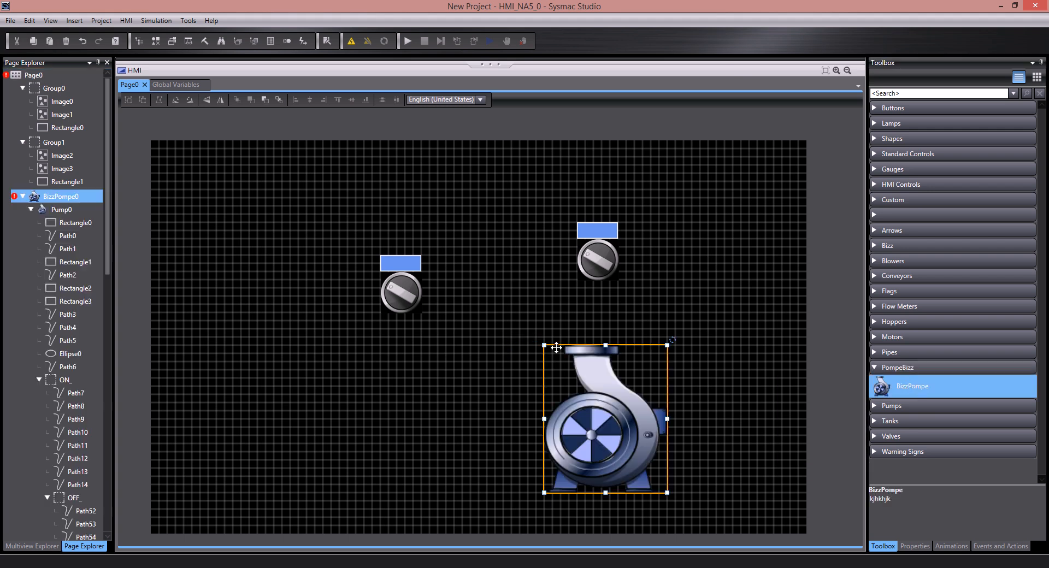
- Set the placed pump's Start property to the variable test
{"action": "left_click", "coordinate": [915, 546]}
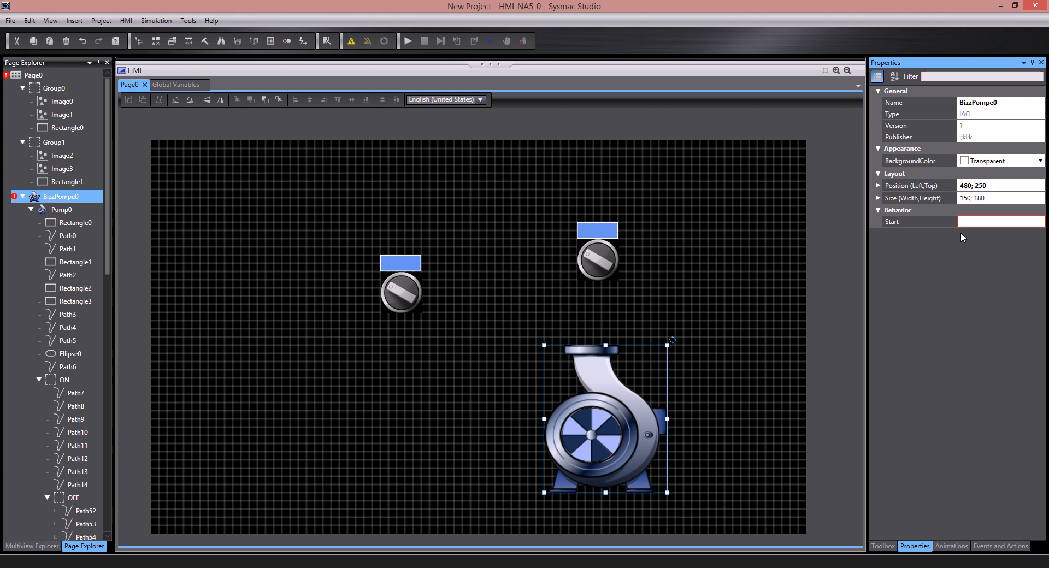
{"action": "left_click", "coordinate": [968, 221]}
{"action": "type", "text": "test"}
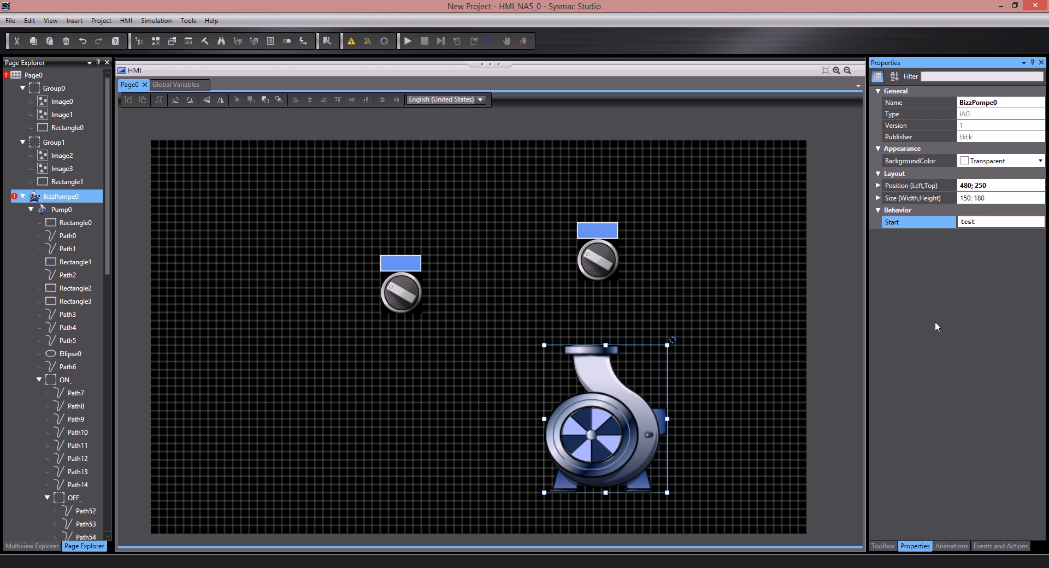
{"action": "key", "text": "Return"}
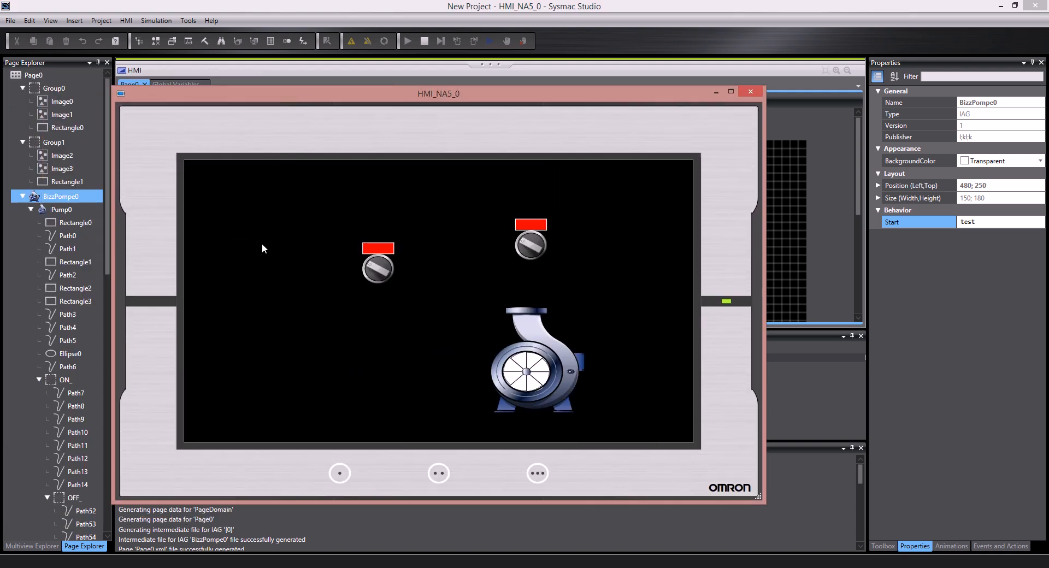
- Toggle the lower selector switch on and off repeatedly in the running simulation to test the pump's animation
{"action": "left_click", "coordinate": [385, 272]}
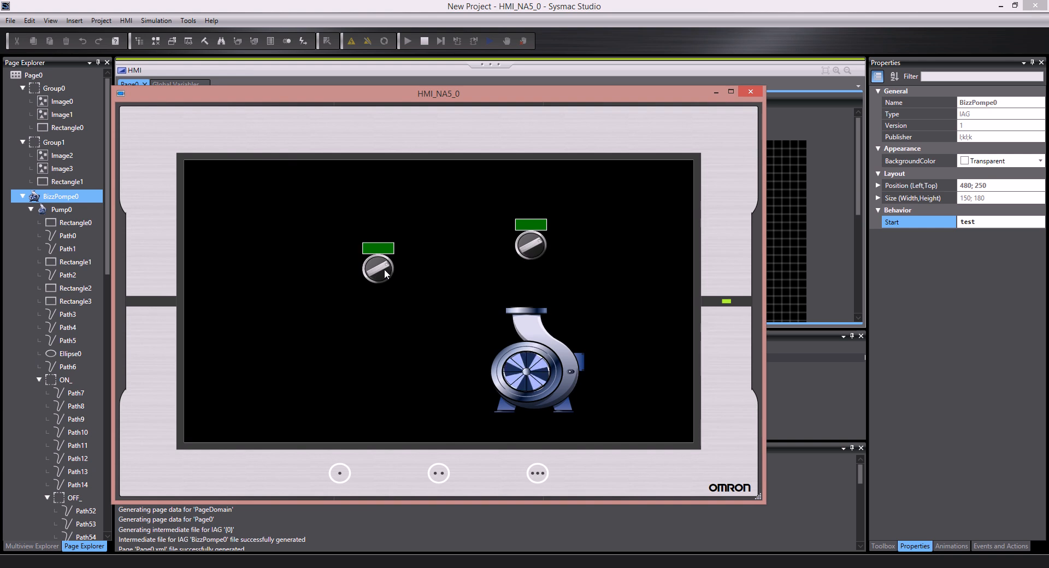
{"action": "left_click", "coordinate": [384, 272]}
{"action": "left_click", "coordinate": [384, 273]}
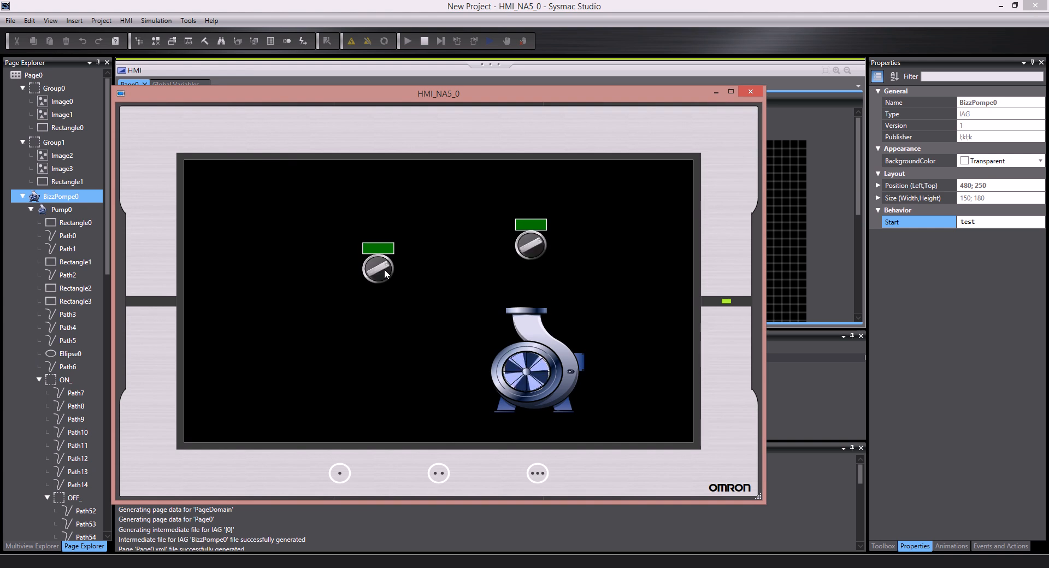
{"action": "left_click", "coordinate": [384, 273]}
{"action": "left_click", "coordinate": [385, 273]}
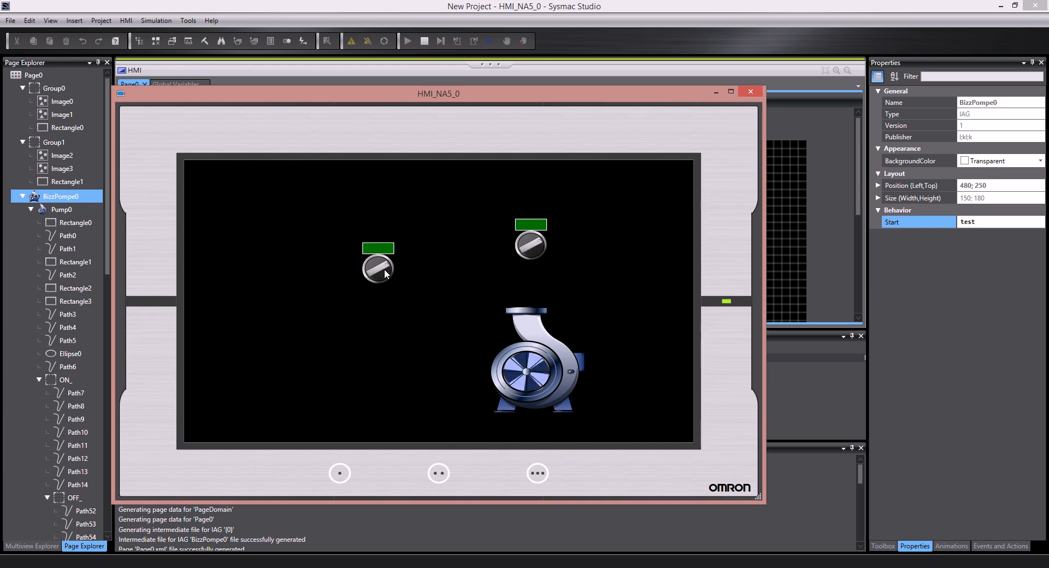